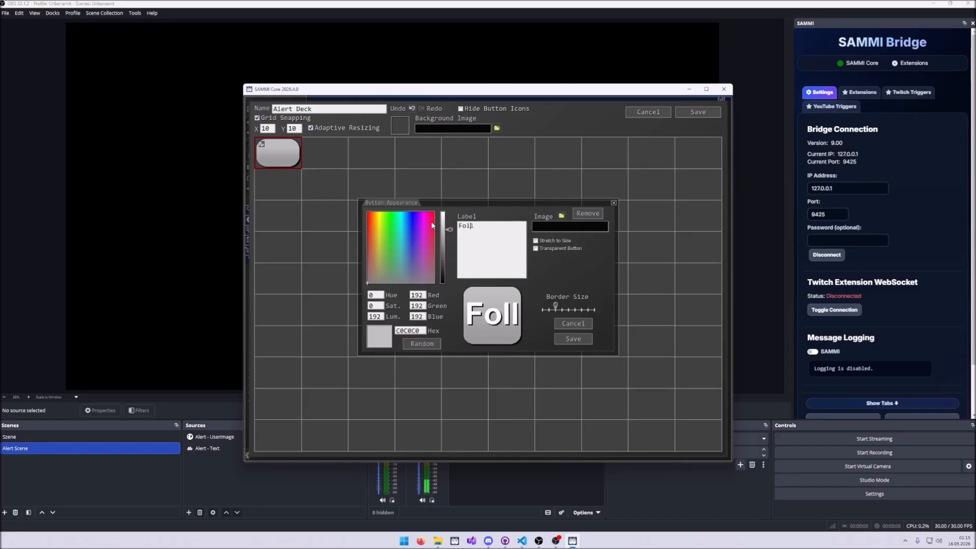
Label the new deck button "Follows", save its appearance and enlarge it to three by three grid cells.
{"action": "type", "text": "s"}
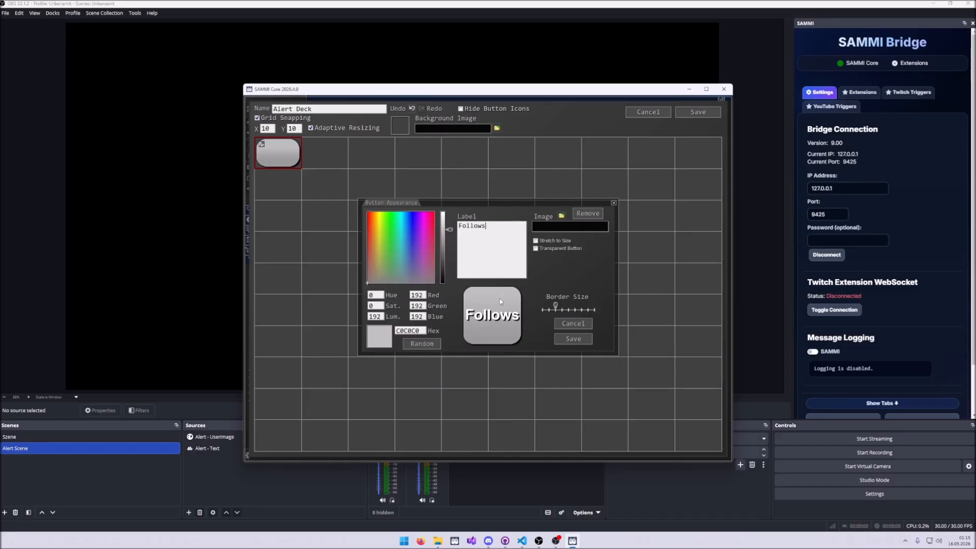
{"action": "left_click", "coordinate": [573, 339]}
{"action": "left_click_drag", "start_coordinate": [300, 167], "coordinate": [395, 232]}
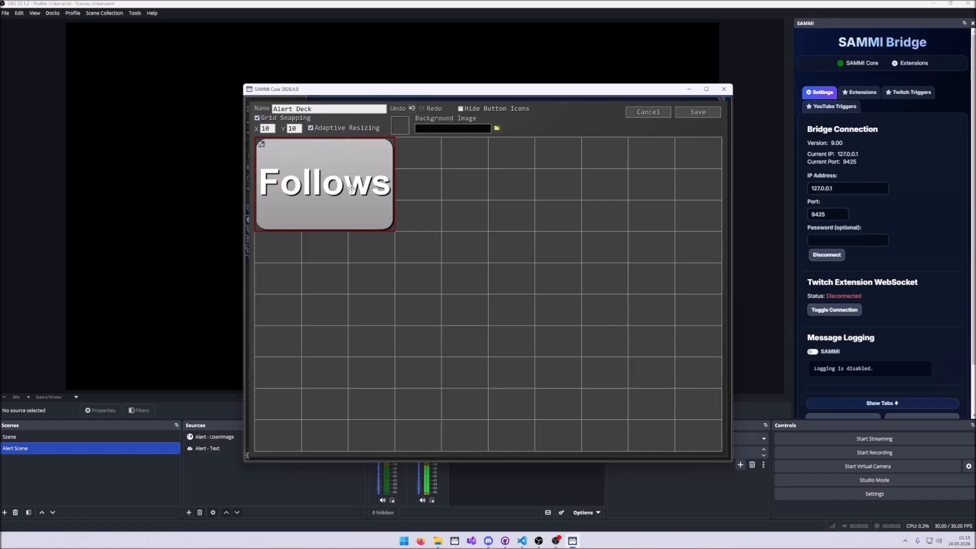
Add a Twitch New Follower trigger to the Follows button and save the triggers.
{"action": "right_click", "coordinate": [351, 189]}
{"action": "left_click", "coordinate": [363, 206]}
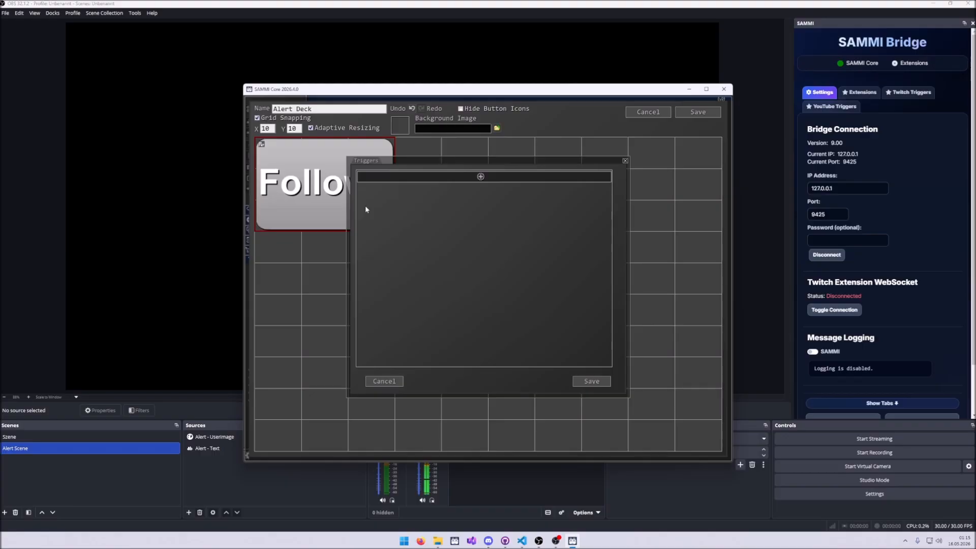
{"action": "left_click", "coordinate": [480, 178]}
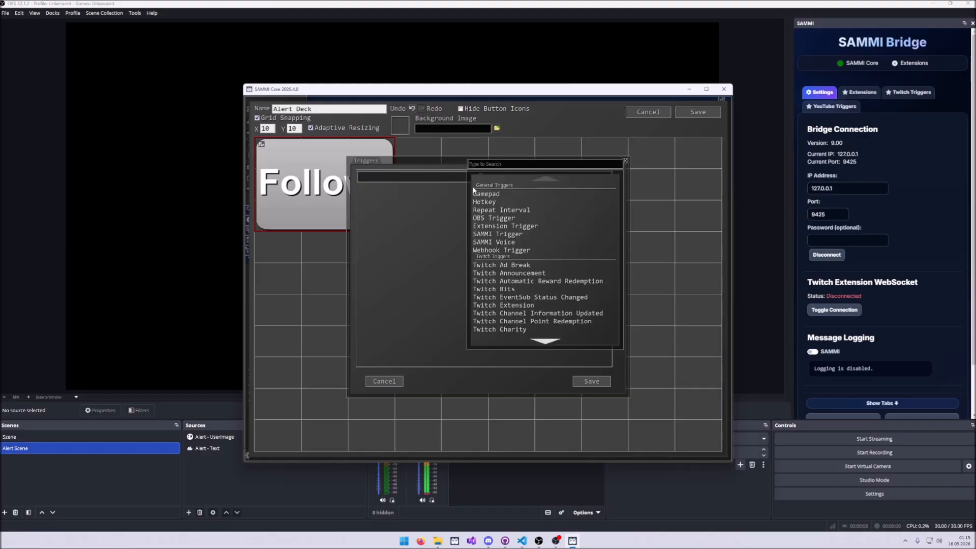
{"action": "scroll", "coordinate": [509, 243], "scroll_direction": "down", "scroll_amount": 1}
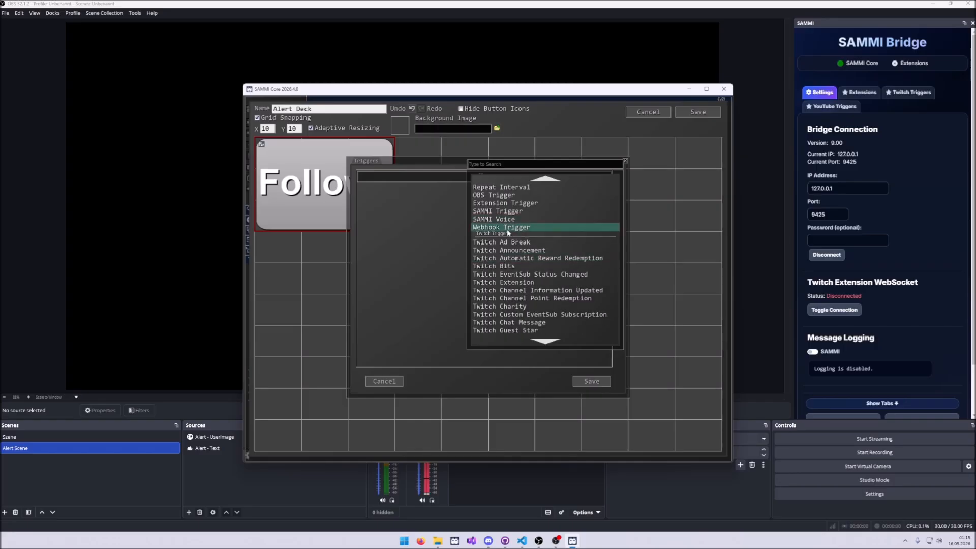
{"action": "type", "text": "follo"}
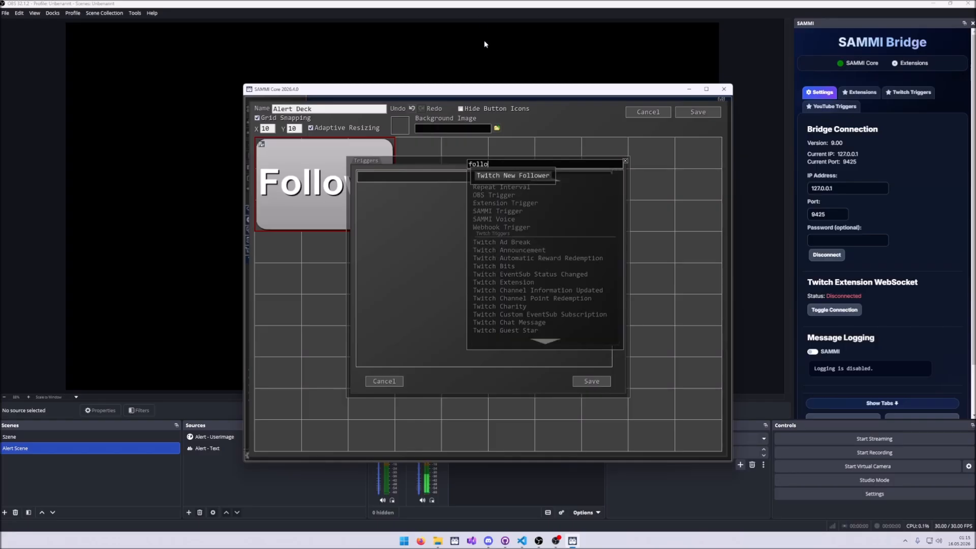
{"action": "left_click", "coordinate": [495, 175]}
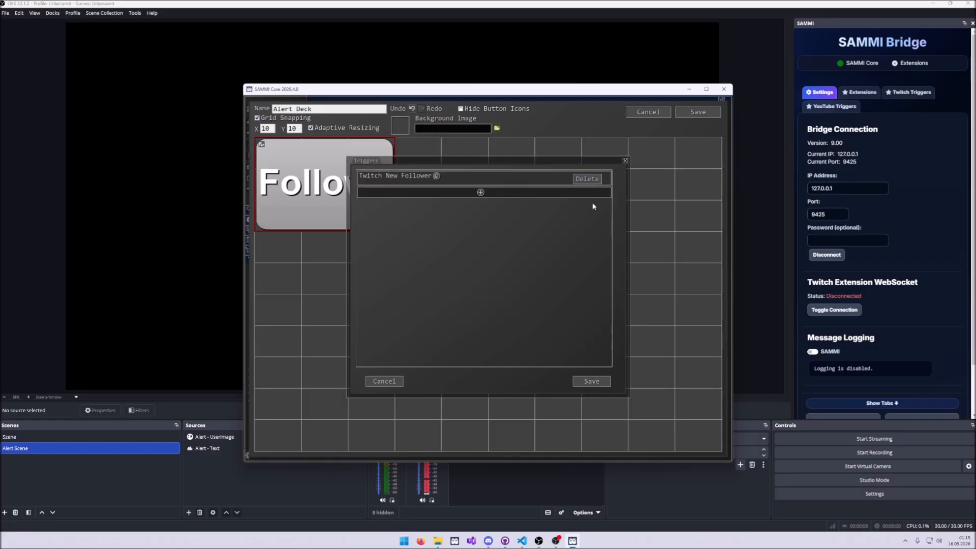
{"action": "left_click", "coordinate": [590, 382]}
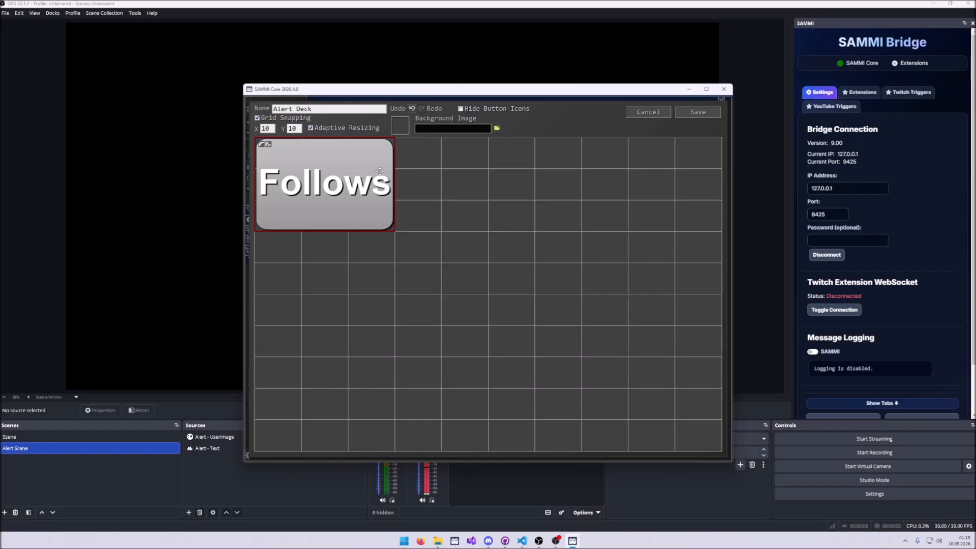
Open the Follows button's command list and add a Trigger Pull Data command.
{"action": "double_click", "coordinate": [324, 177]}
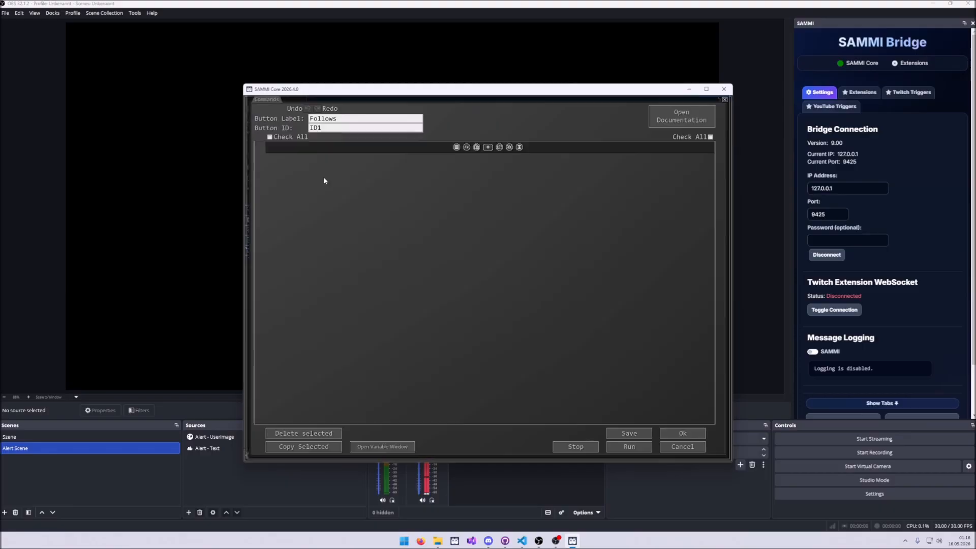
{"action": "left_click", "coordinate": [483, 148]}
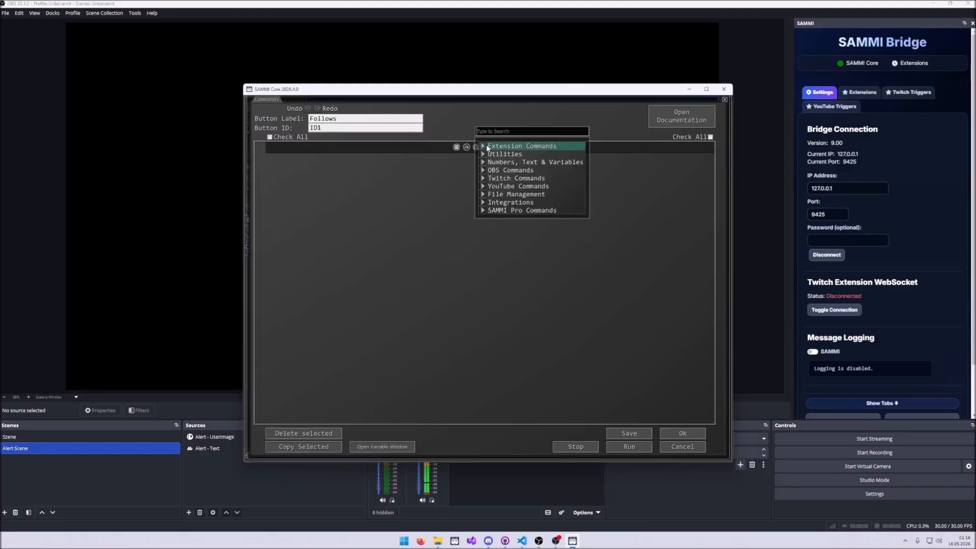
{"action": "left_click", "coordinate": [486, 147]}
{"action": "left_click", "coordinate": [487, 148]}
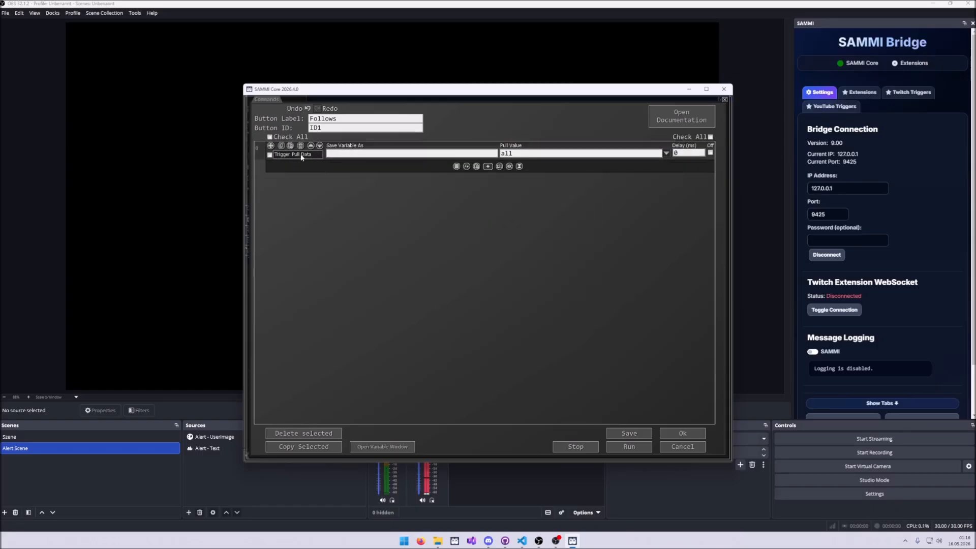
Set the Trigger Pull Data command to pull Twitch New Follower's Display Name and save it as variable "user".
{"action": "left_click", "coordinate": [667, 152]}
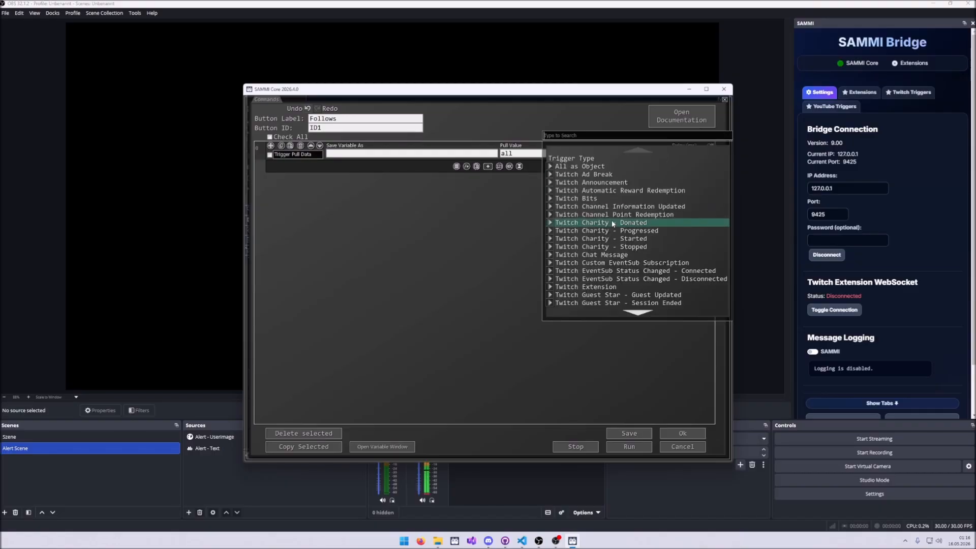
{"action": "scroll", "coordinate": [613, 224], "scroll_direction": "down", "scroll_amount": 1}
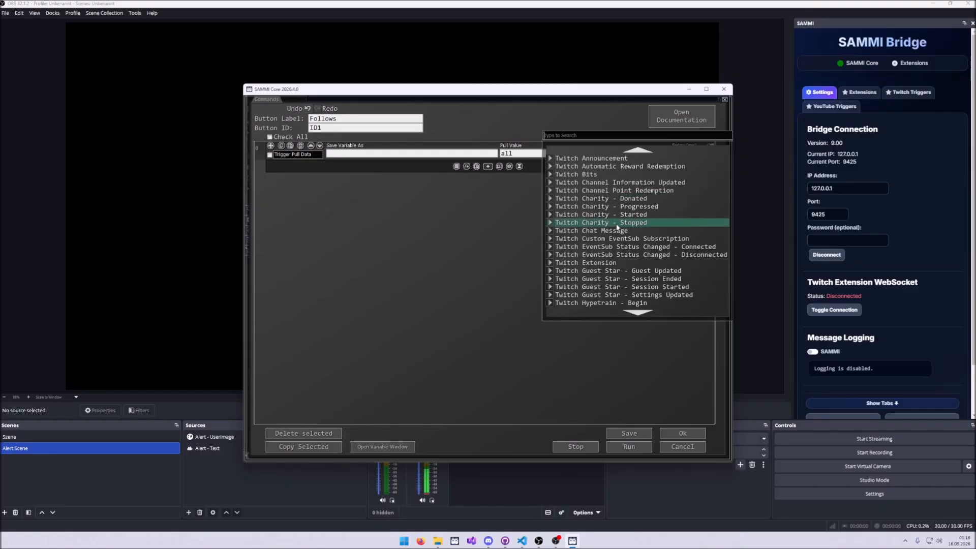
{"action": "scroll", "coordinate": [617, 227], "scroll_direction": "down", "scroll_amount": 3}
{"action": "scroll", "coordinate": [629, 226], "scroll_direction": "up", "scroll_amount": 4}
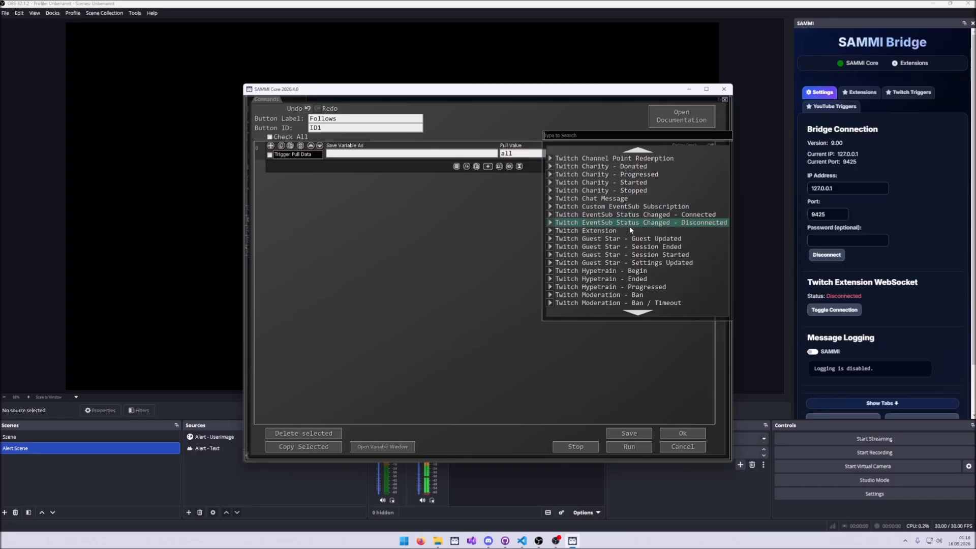
{"action": "type", "text": "follo"}
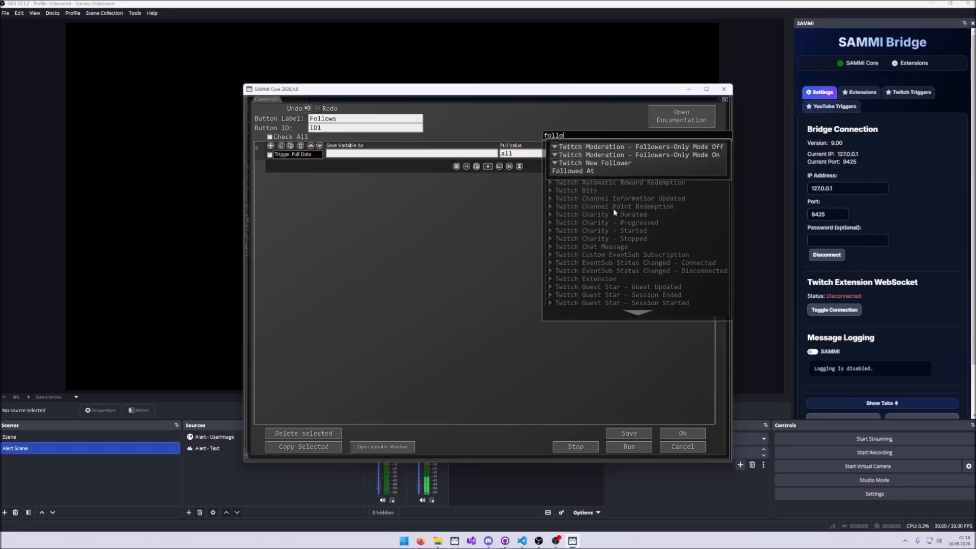
{"action": "left_click", "coordinate": [590, 168]}
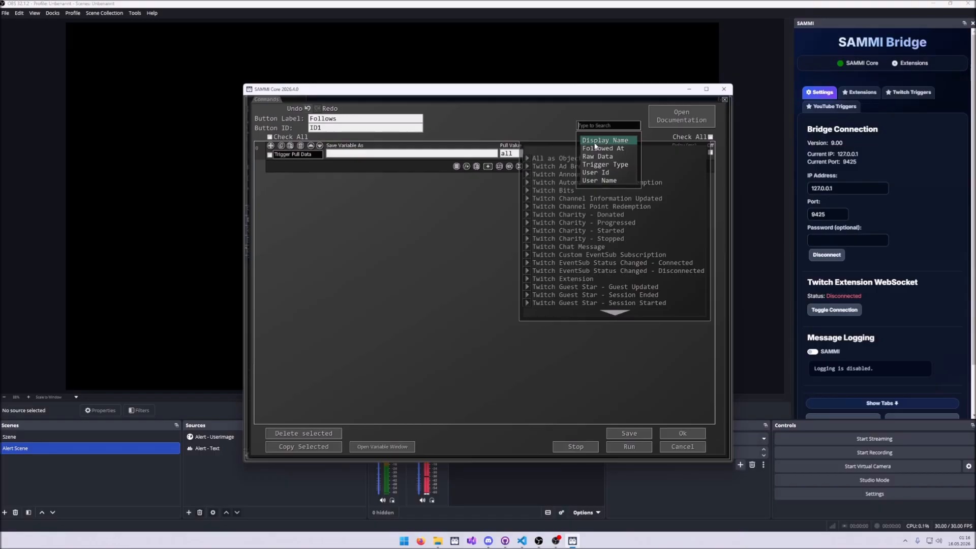
{"action": "left_click", "coordinate": [595, 143]}
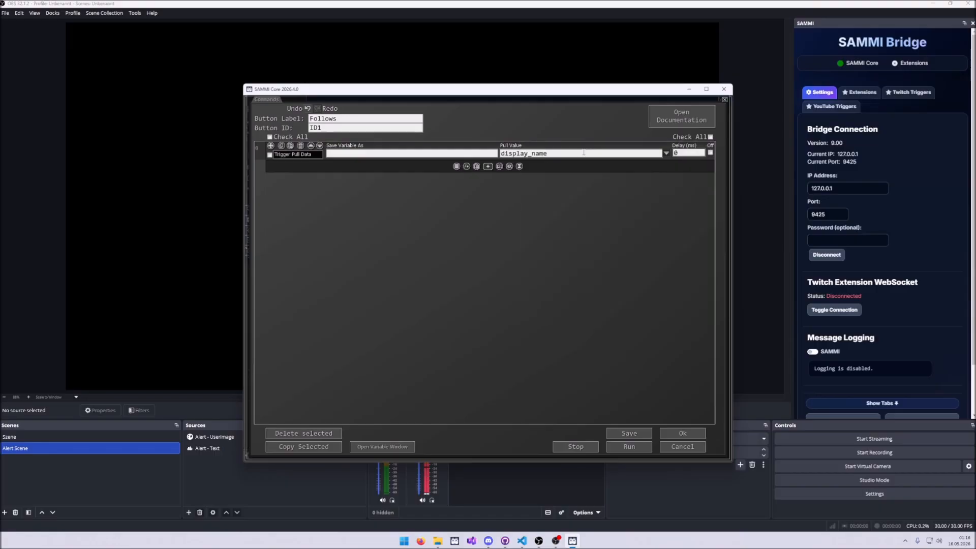
{"action": "left_click", "coordinate": [422, 155]}
{"action": "type", "text": "user"}
Add a Source Change Text (GDI+) command that targets the "Alert - Text" source of Alert Scene.
{"action": "left_click_drag", "start_coordinate": [483, 95], "coordinate": [773, 113]}
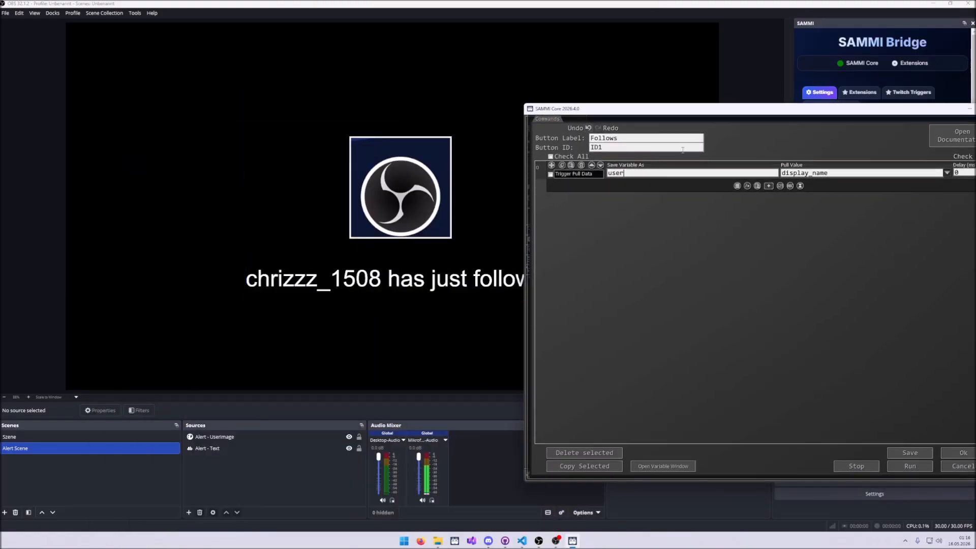
{"action": "left_click_drag", "start_coordinate": [668, 114], "coordinate": [343, 80]}
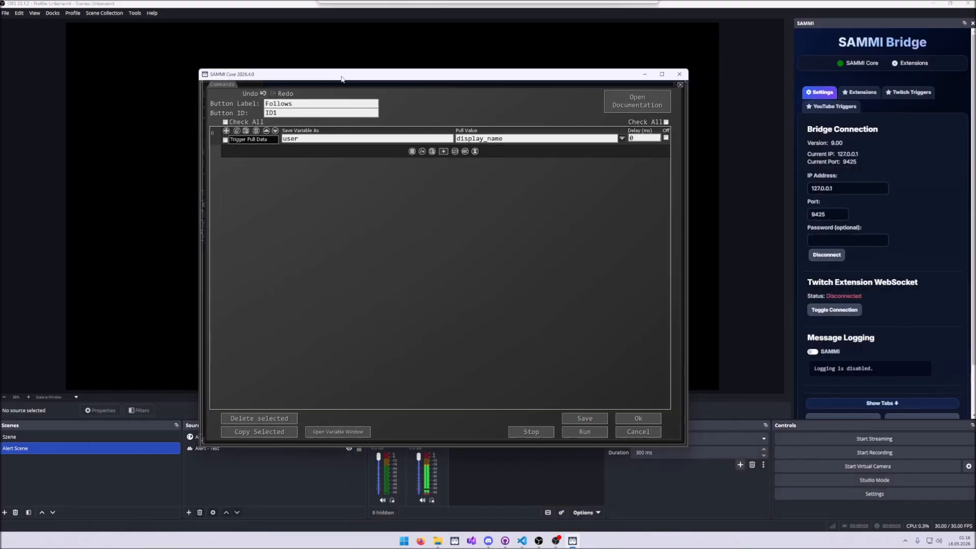
{"action": "left_click", "coordinate": [443, 151]}
{"action": "type", "text": "source change text"}
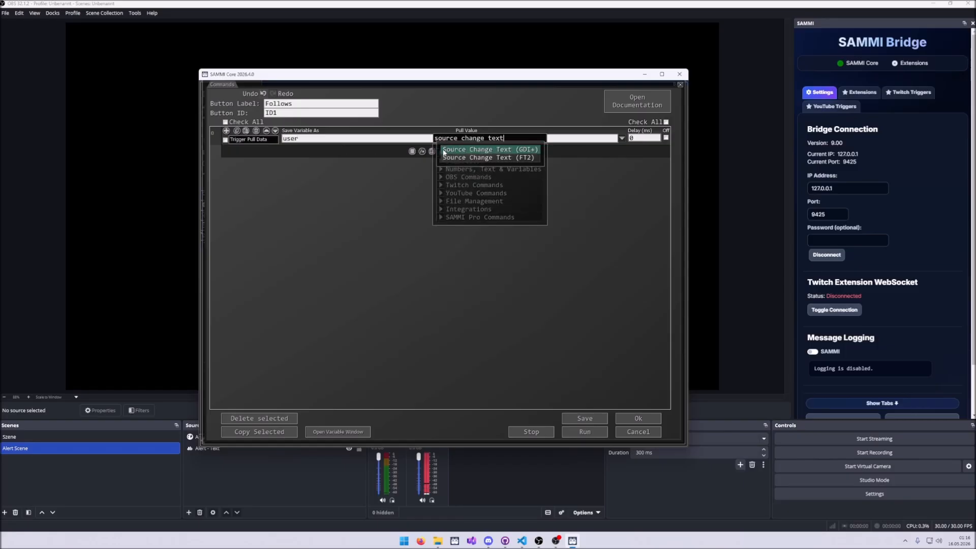
{"action": "left_click", "coordinate": [443, 151]}
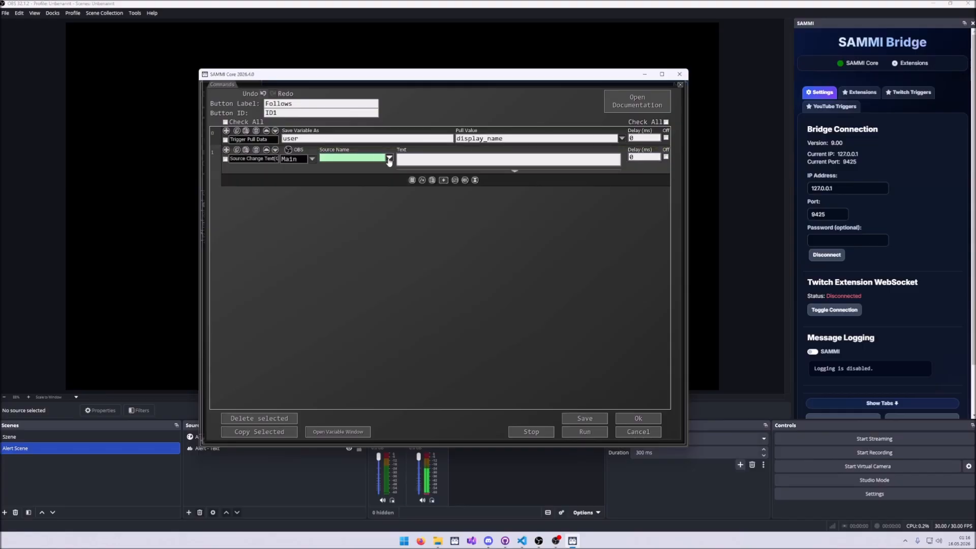
{"action": "left_click", "coordinate": [390, 160]}
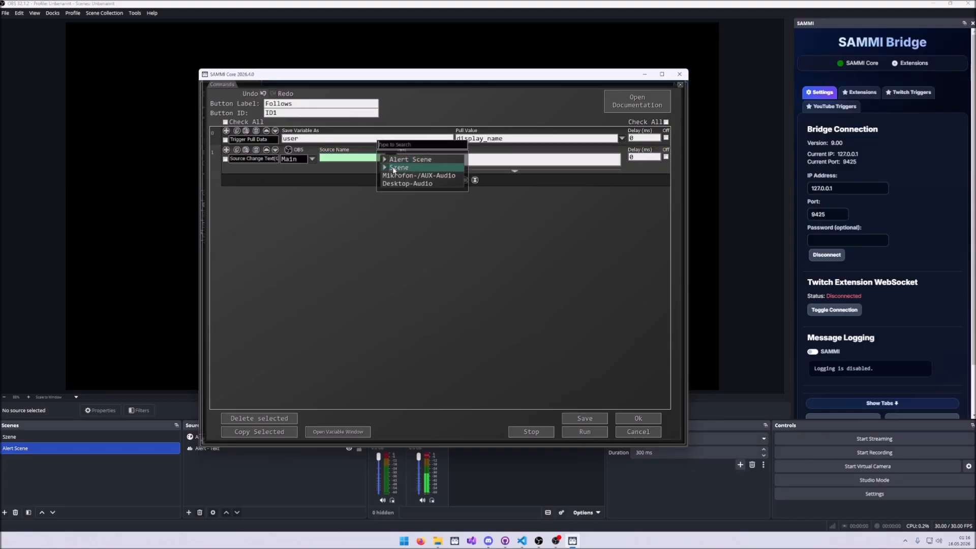
{"action": "left_click", "coordinate": [385, 159]}
{"action": "left_click", "coordinate": [413, 167]}
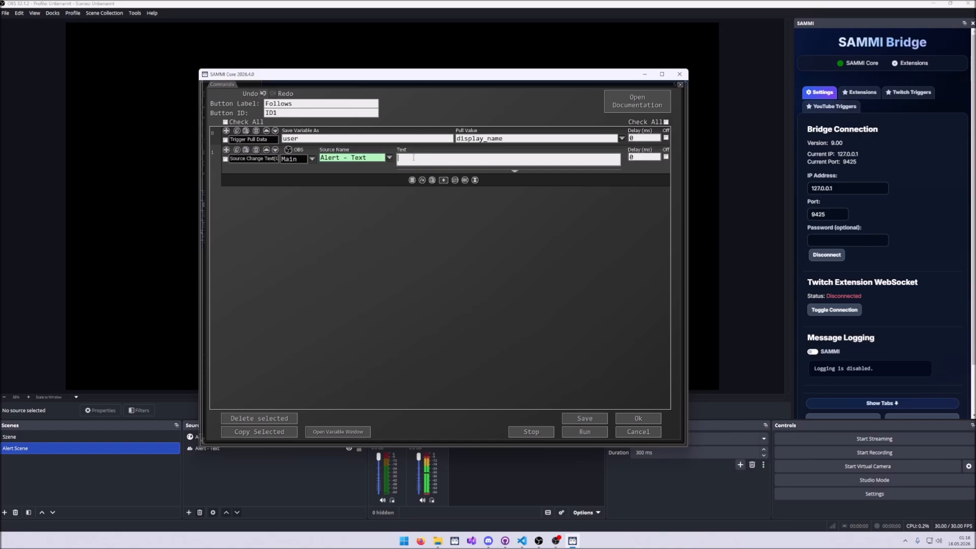
Set the text of the Source Change Text command to "/$user$/ has just followed!".
{"action": "type", "text": "/$user$/ has just fo"}
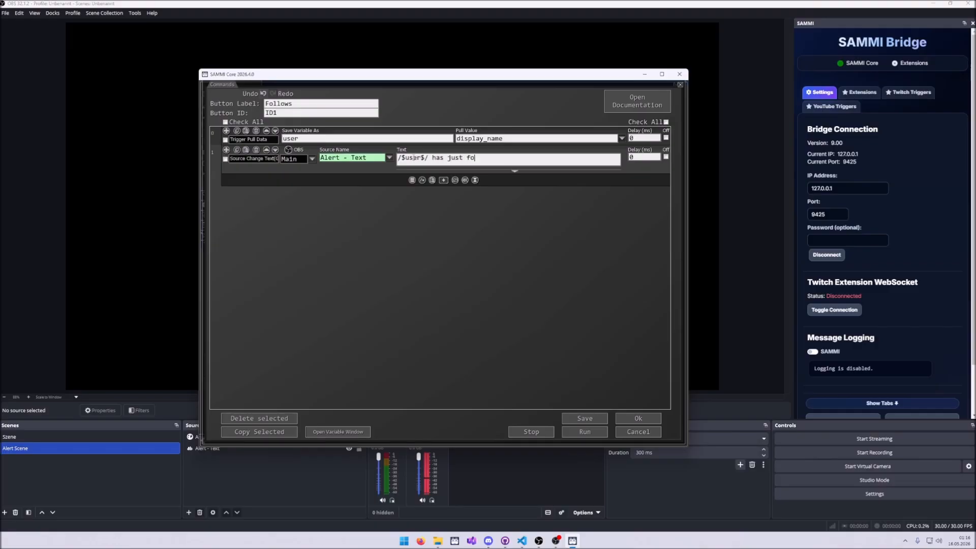
{"action": "type", "text": "llowed!"}
{"action": "left_click_drag", "start_coordinate": [429, 157], "coordinate": [398, 158]}
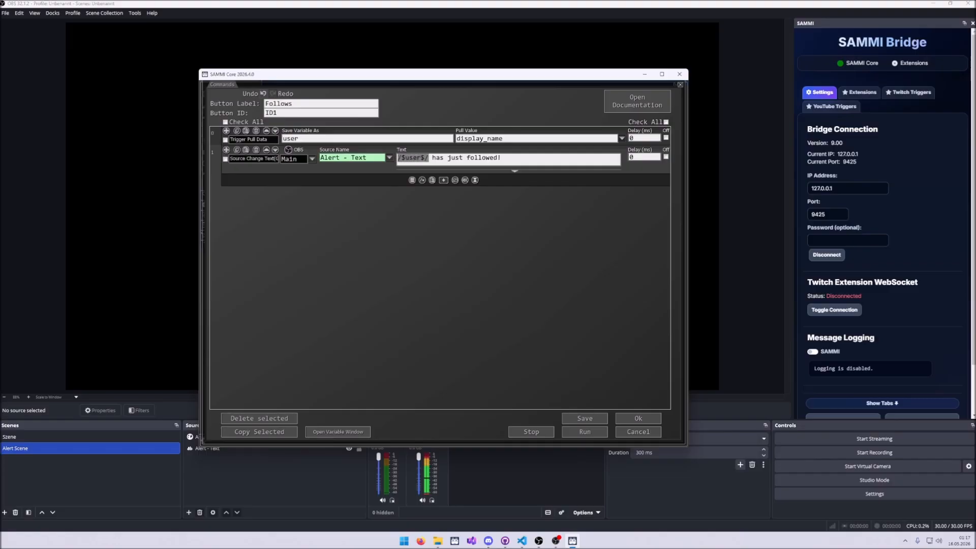
{"action": "left_click", "coordinate": [419, 157]}
{"action": "left_click", "coordinate": [502, 158]}
{"action": "double_click", "coordinate": [412, 158]}
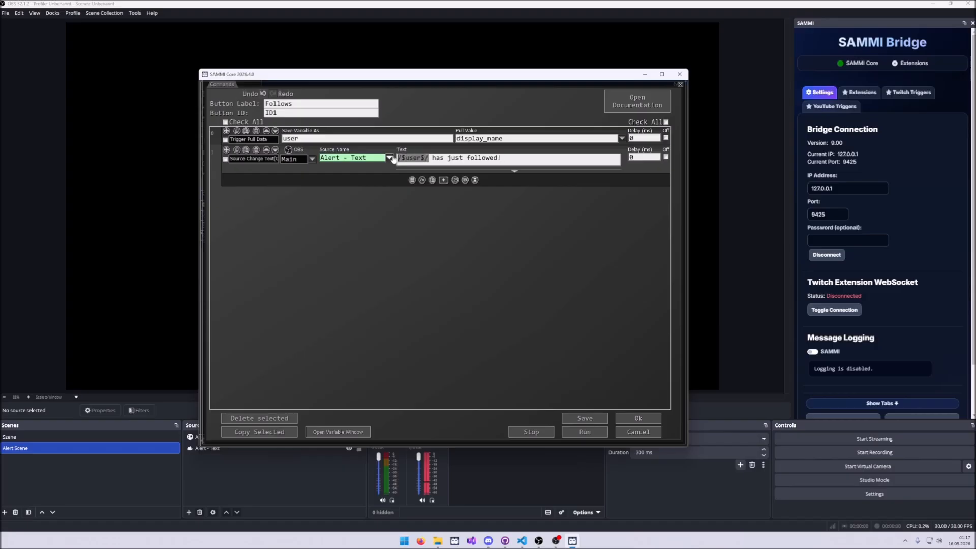
{"action": "left_click", "coordinate": [417, 157]}
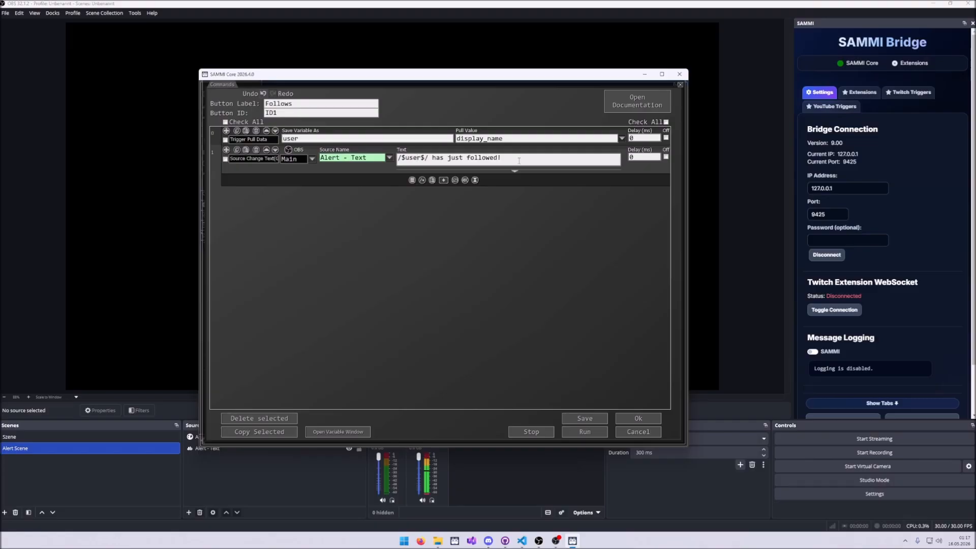
Add a Twitch: Get User Info command below the text change command.
{"action": "left_click", "coordinate": [444, 181]}
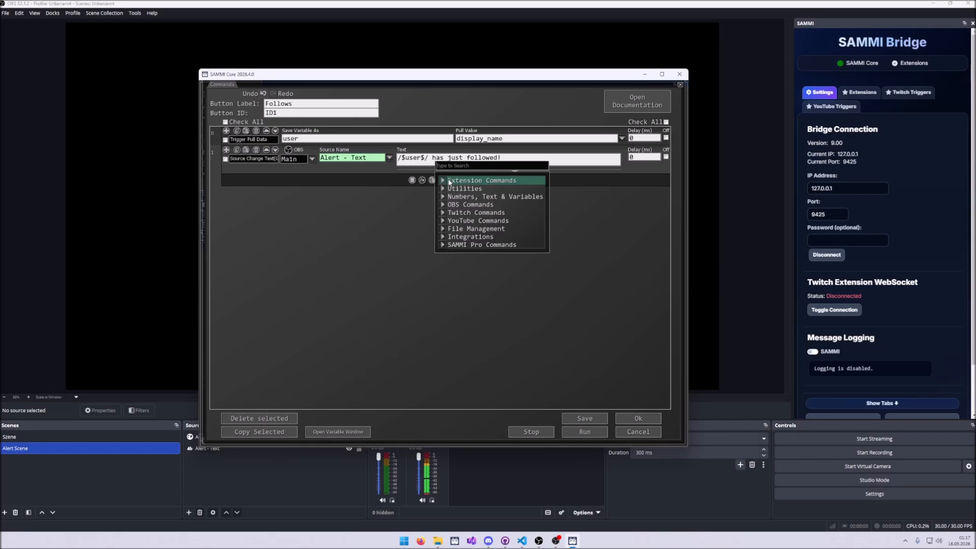
{"action": "type", "text": "twit c"}
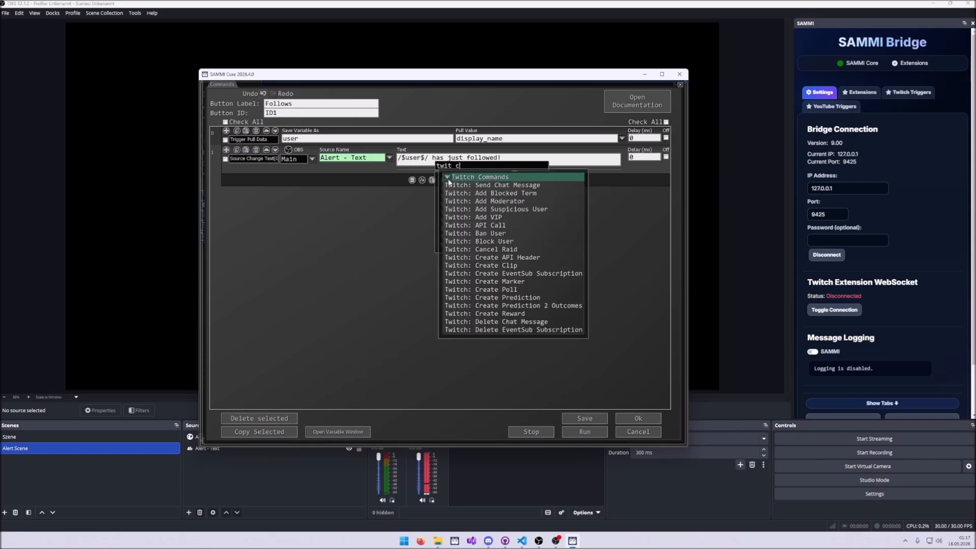
{"action": "type", "text": " get user inf"}
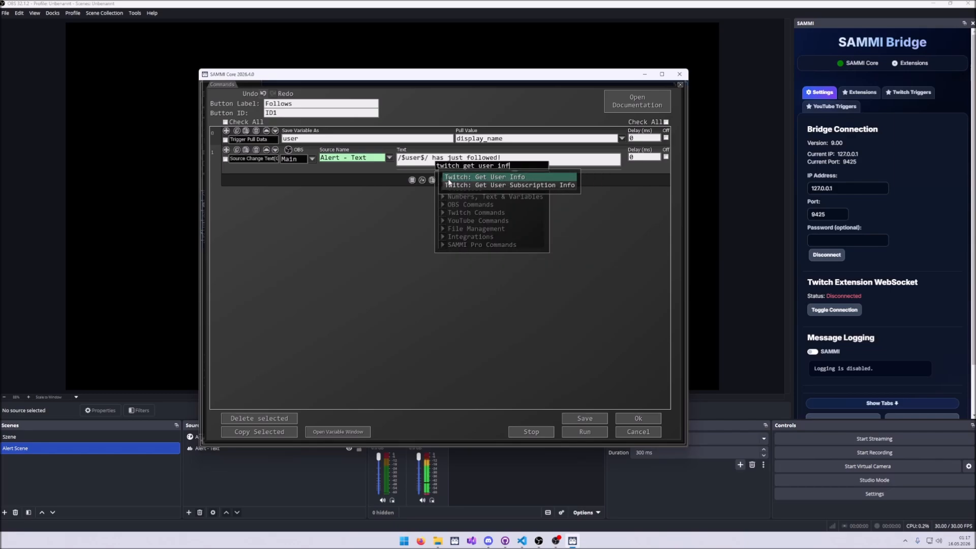
{"action": "left_click", "coordinate": [448, 182]}
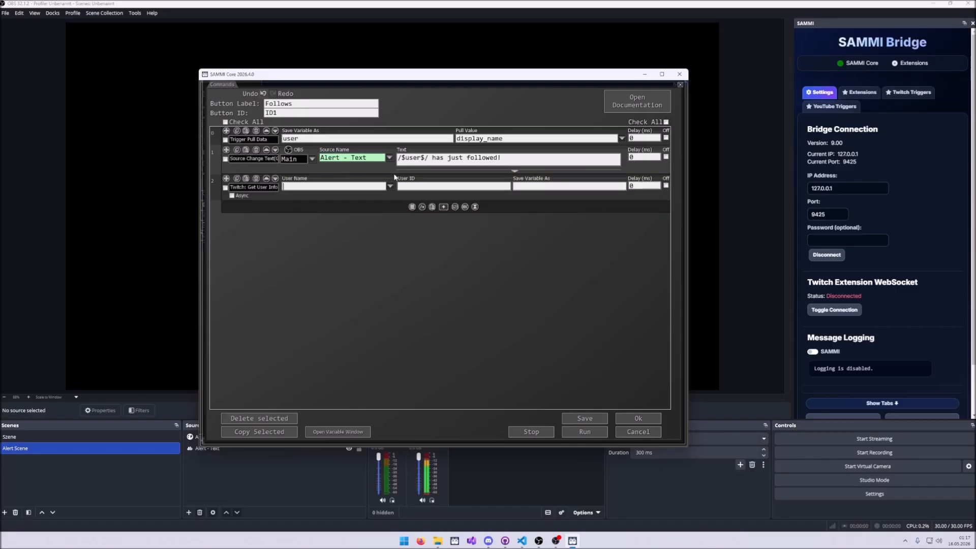
Set the Get User Info command's user name to /$user$/ and save its result as variable "userinfo".
{"action": "left_click_drag", "start_coordinate": [431, 158], "coordinate": [398, 158]}
{"action": "key", "text": "ctrl+c"}
{"action": "left_click", "coordinate": [326, 186]}
{"action": "key", "text": "ctrl+v"}
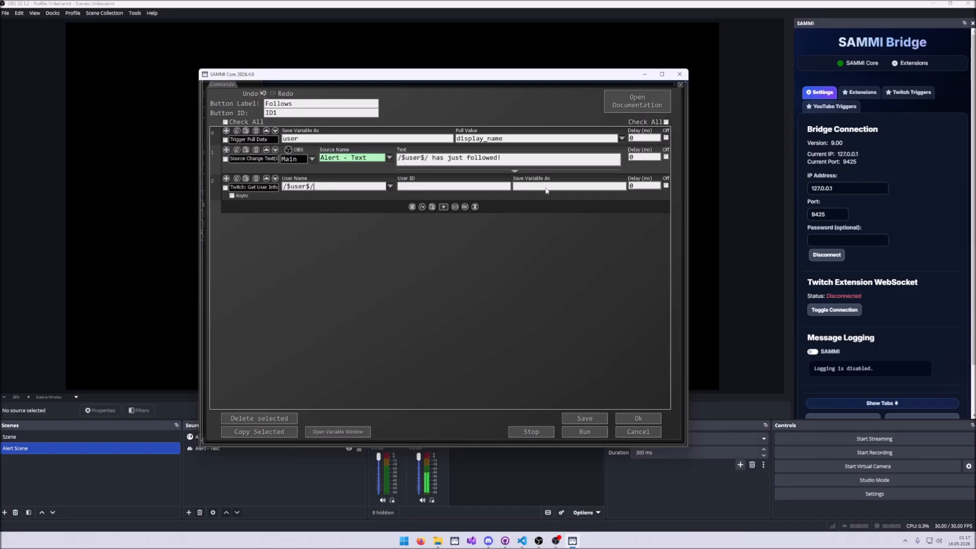
{"action": "type", "text": "userinfo"}
Confirm the Follows button's commands, save the Alert Deck and switch to OBS.
{"action": "left_click", "coordinate": [638, 419]}
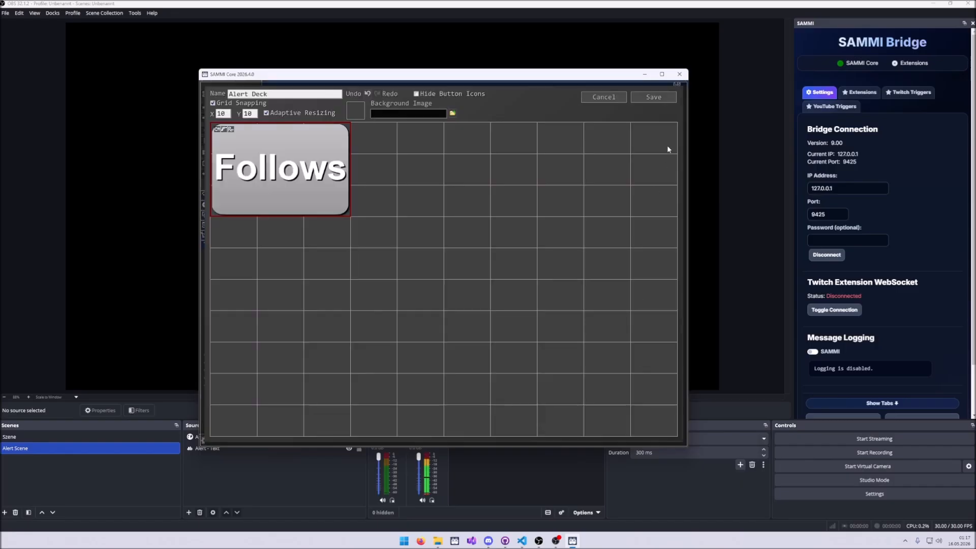
{"action": "left_click", "coordinate": [644, 95]}
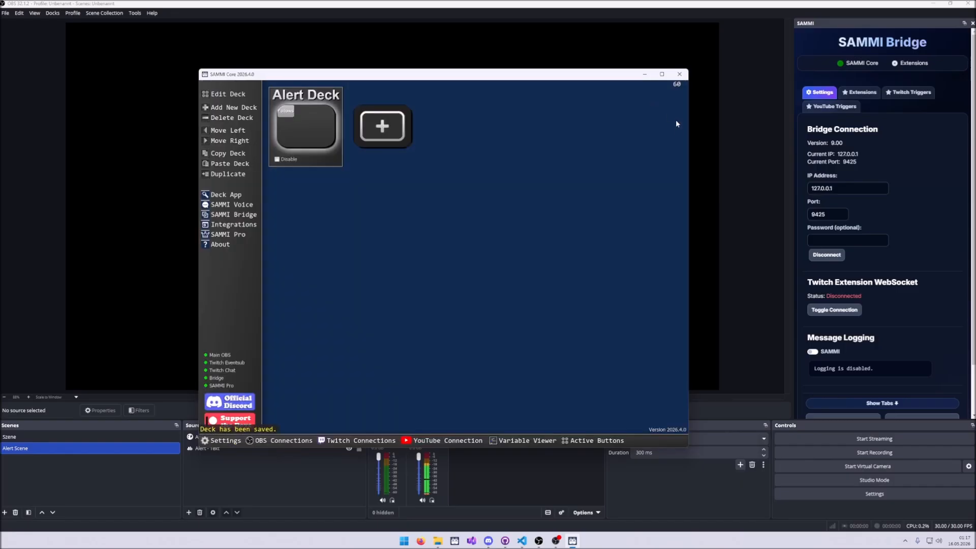
{"action": "left_click", "coordinate": [886, 154]}
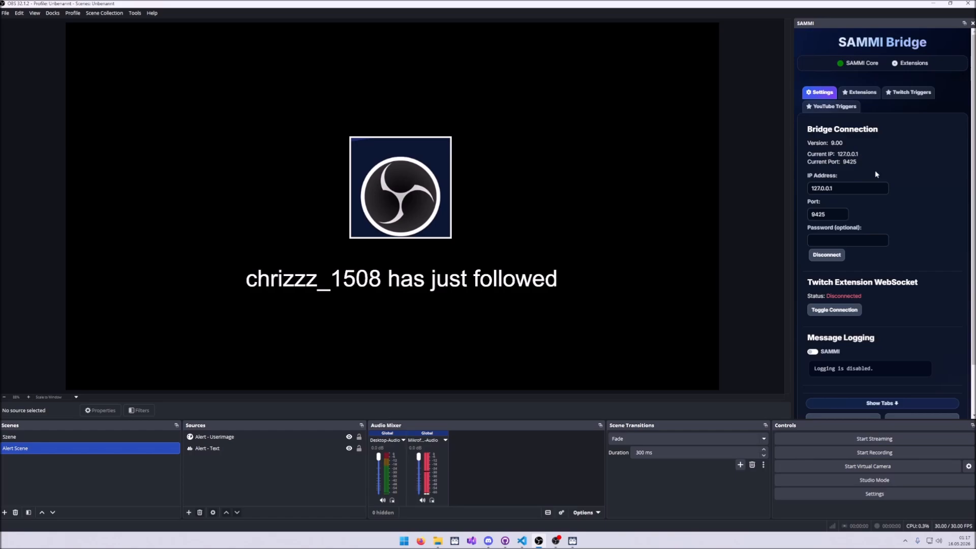
Fire several test Follower events from the SAMMI Bridge's Twitch triggers to check the alert text.
{"action": "left_click", "coordinate": [918, 97]}
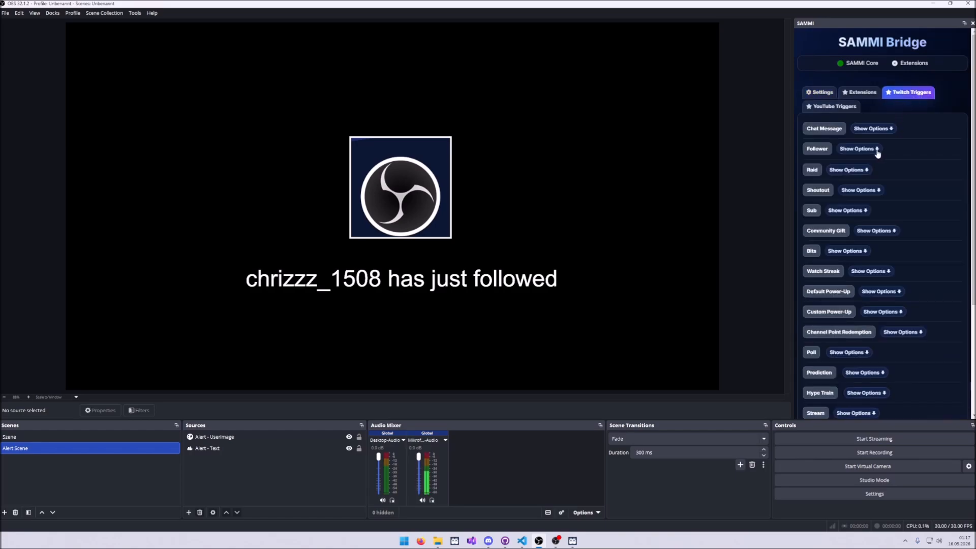
{"action": "left_click", "coordinate": [818, 149]}
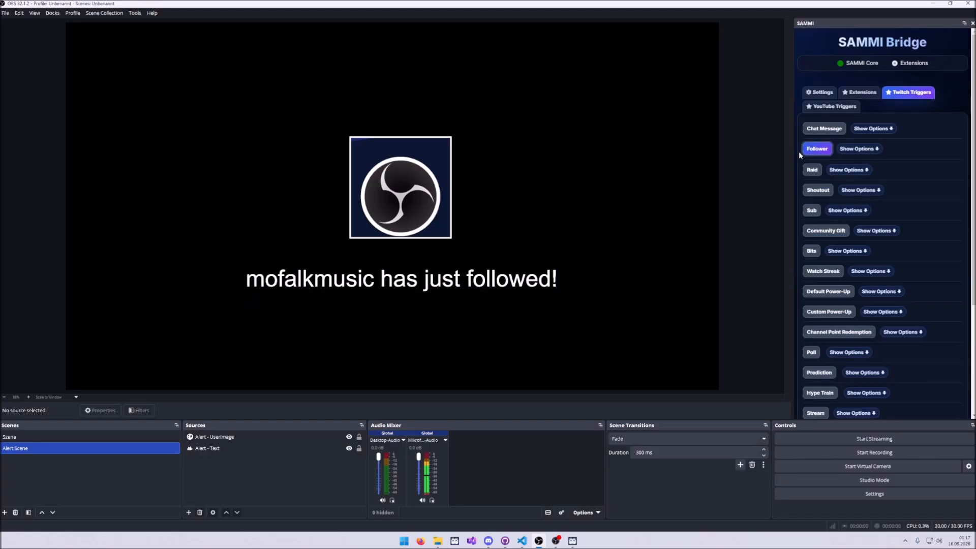
{"action": "left_click", "coordinate": [811, 153]}
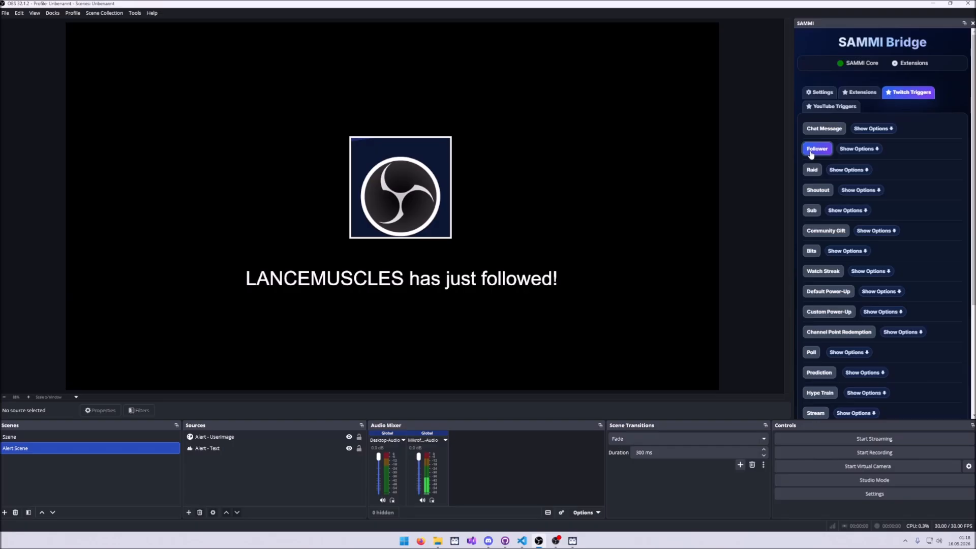
{"action": "left_click", "coordinate": [811, 152]}
{"action": "left_click", "coordinate": [811, 153]}
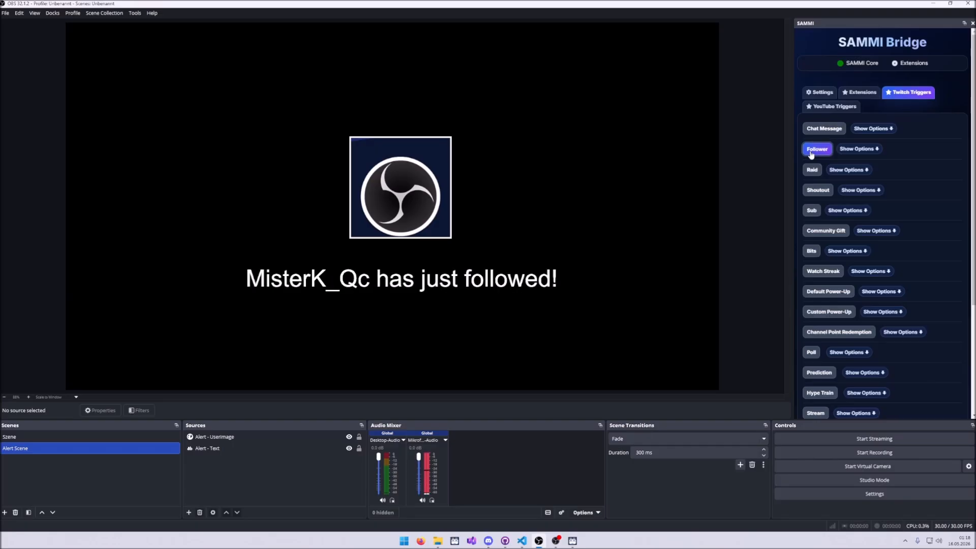
{"action": "left_click", "coordinate": [812, 153]}
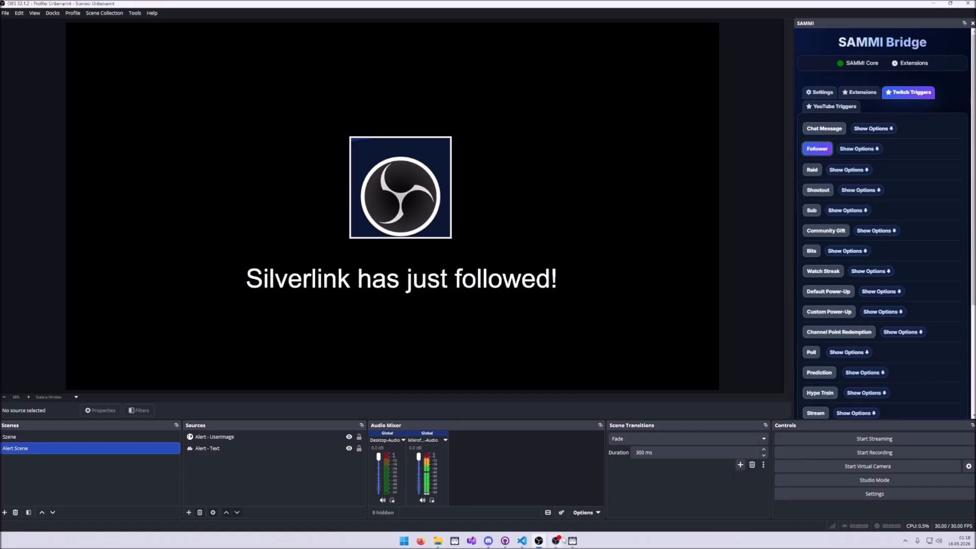
Switch to SAMMI, reopen the Follows button's commands and copy the name of the profile_image_url variable inside userinfo.
{"action": "left_click", "coordinate": [577, 544]}
{"action": "double_click", "coordinate": [325, 149]}
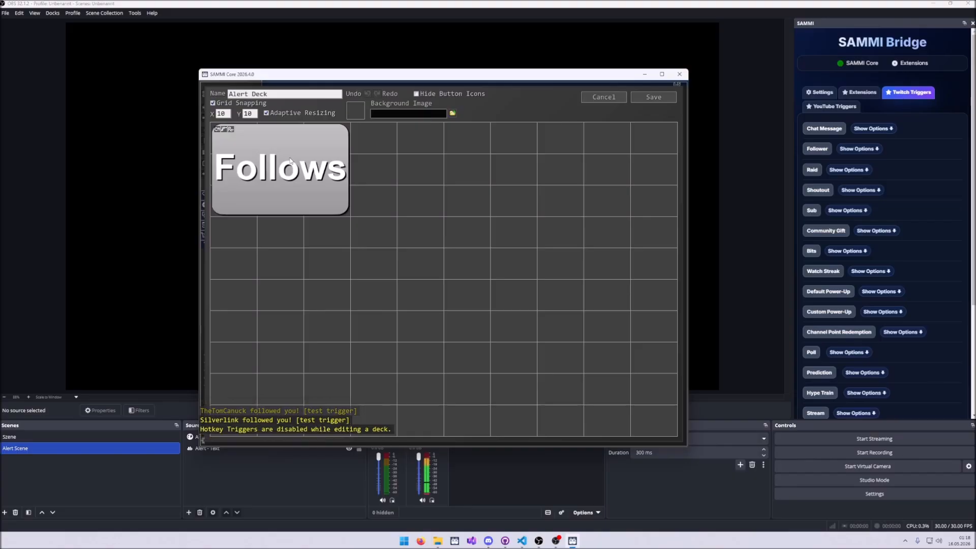
{"action": "double_click", "coordinate": [309, 151]}
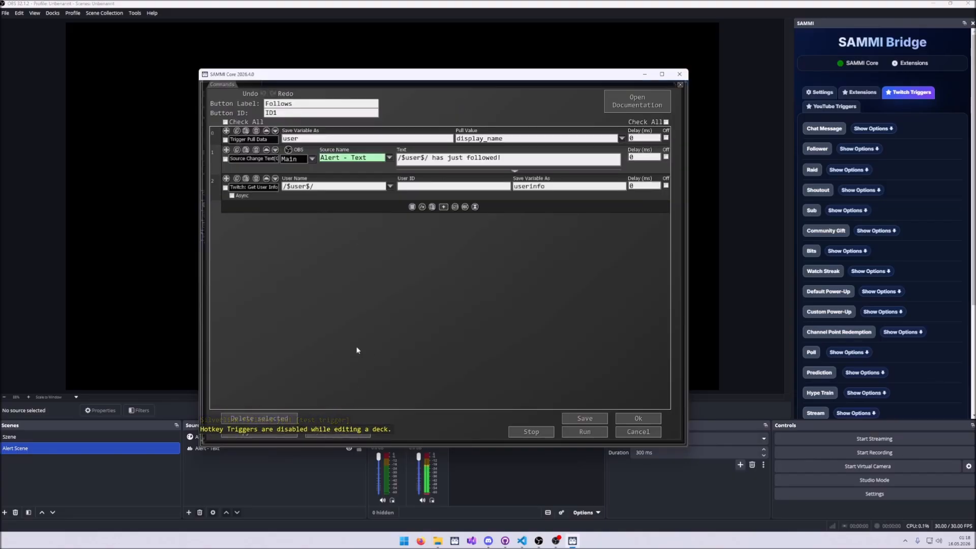
{"action": "left_click", "coordinate": [346, 438]}
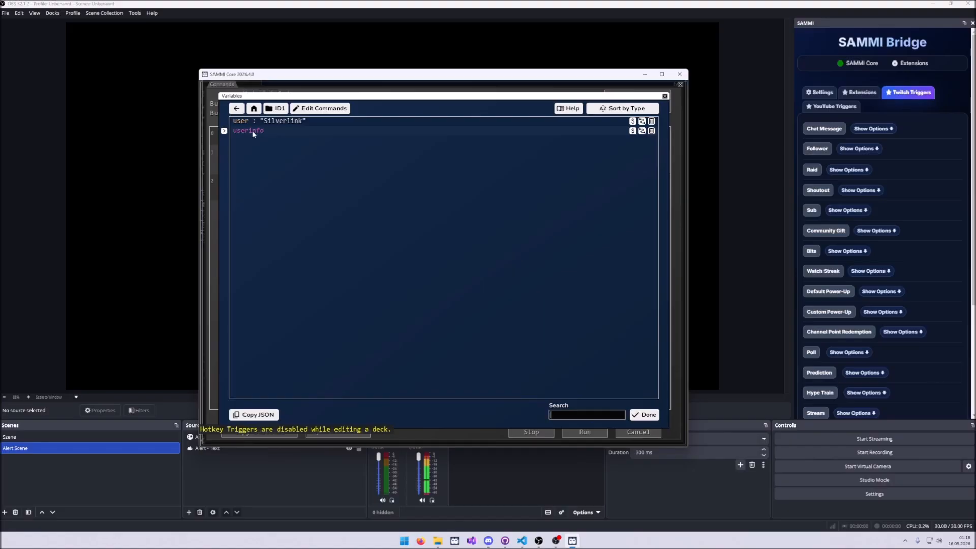
{"action": "left_click", "coordinate": [224, 131]}
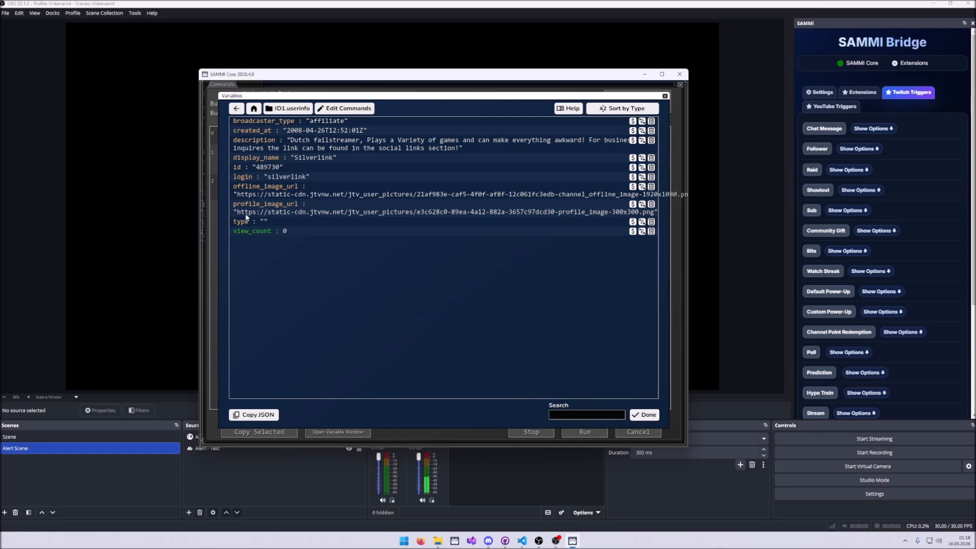
{"action": "left_click", "coordinate": [643, 209]}
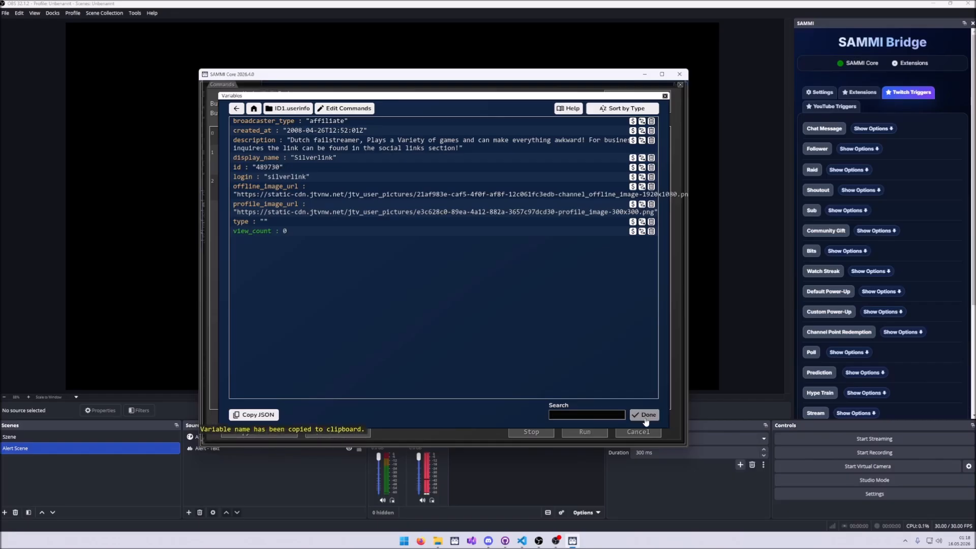
{"action": "left_click", "coordinate": [645, 415]}
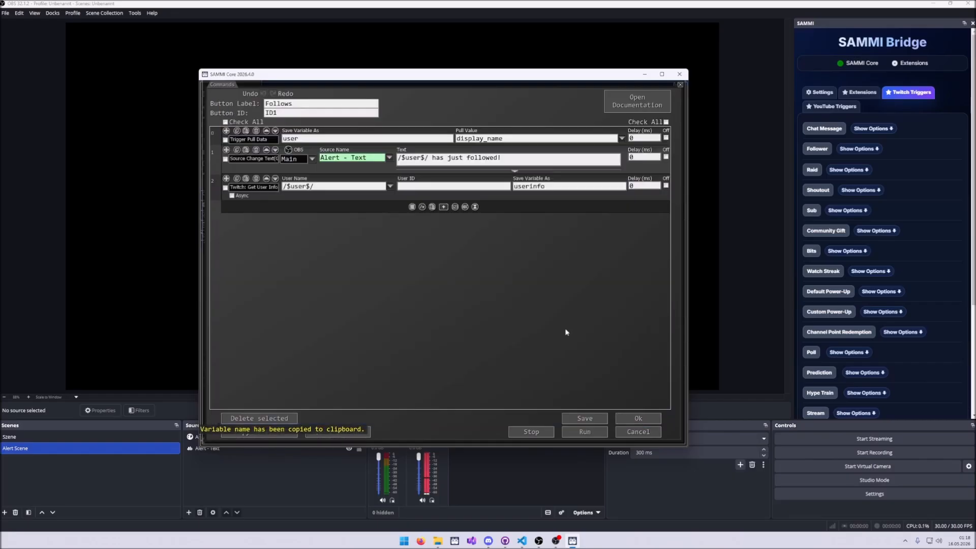
Add a comment command below Get User Info and paste the copied variable name into it.
{"action": "left_click", "coordinate": [443, 207]}
{"action": "type", "text": "comme"}
{"action": "key", "text": "Return"}
{"action": "key", "text": "ctrl+v"}
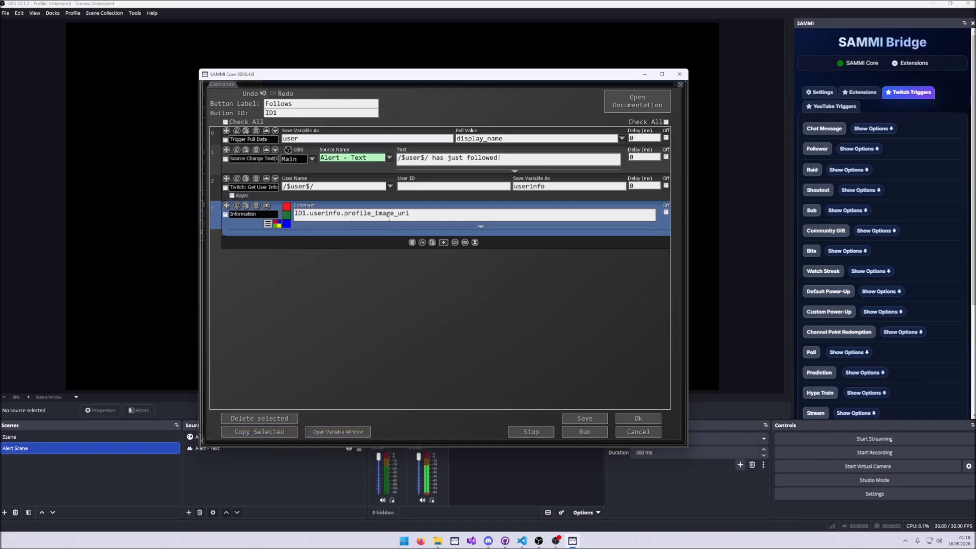
Remove the "ID1." prefix from the comment so it reads userinfo.profile_image_url.
{"action": "left_click_drag", "start_coordinate": [409, 213], "coordinate": [310, 217]}
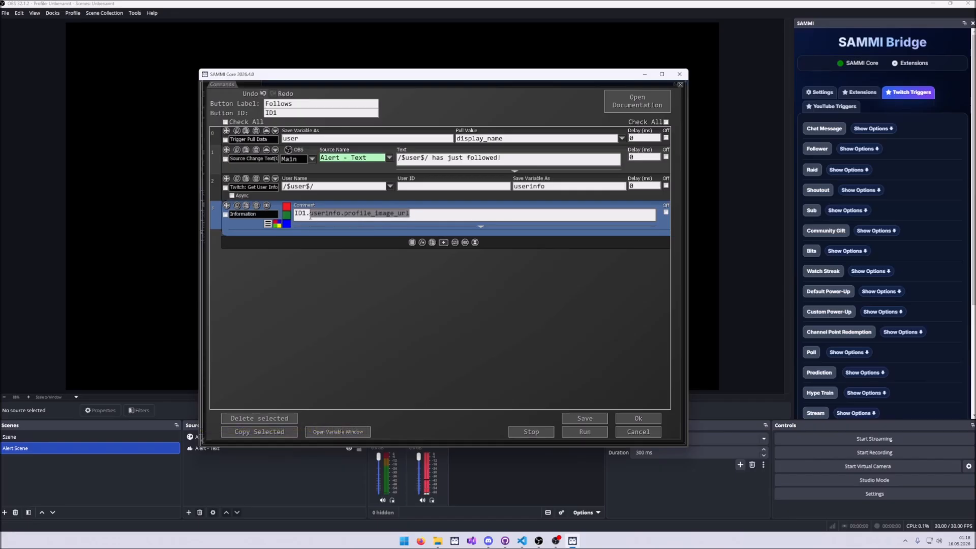
{"action": "left_click", "coordinate": [334, 213]}
{"action": "triple_click", "coordinate": [333, 213]}
{"action": "left_click", "coordinate": [304, 216]}
{"action": "left_click", "coordinate": [307, 214]}
{"action": "key", "text": "BackSpace"}
{"action": "key", "text": "BackSpace"}
{"action": "key", "text": "BackSpace"}
{"action": "key", "text": "Delete"}
{"action": "key", "text": "ctrl+a"}
{"action": "left_click", "coordinate": [334, 299]}
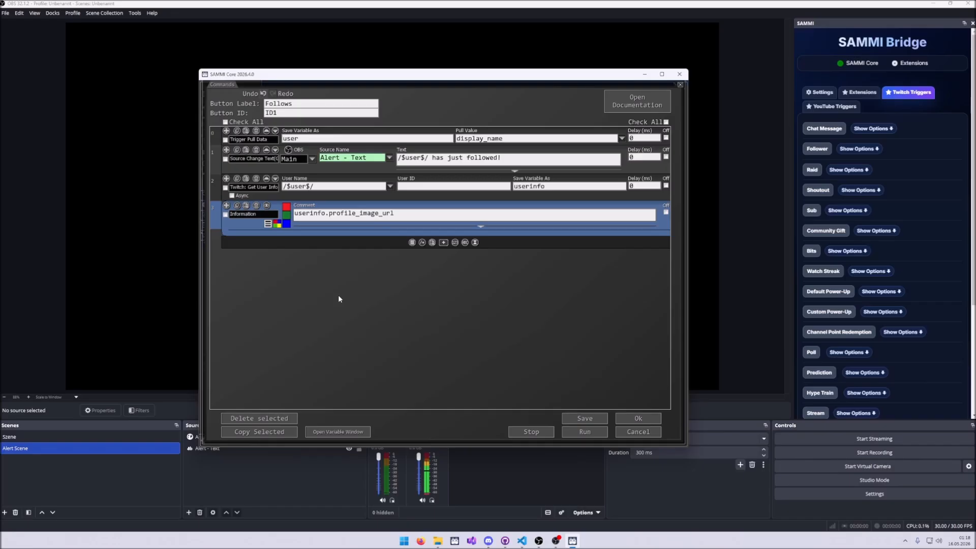
Add a Source Change Settings command above the comment and set its source to Alert - Userimage from the Alert Scene.
{"action": "left_click", "coordinate": [439, 206]}
{"action": "left_click", "coordinate": [442, 206]}
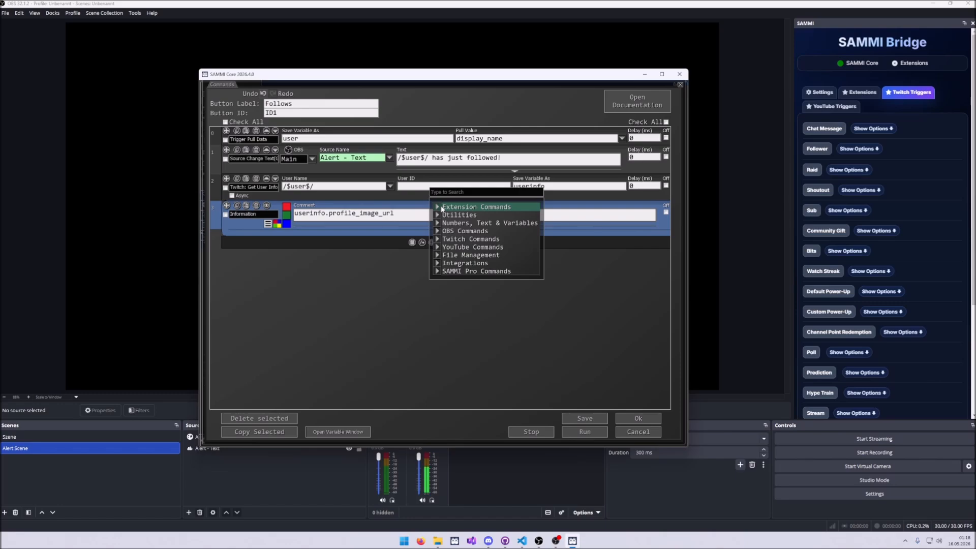
{"action": "type", "text": "source chang"}
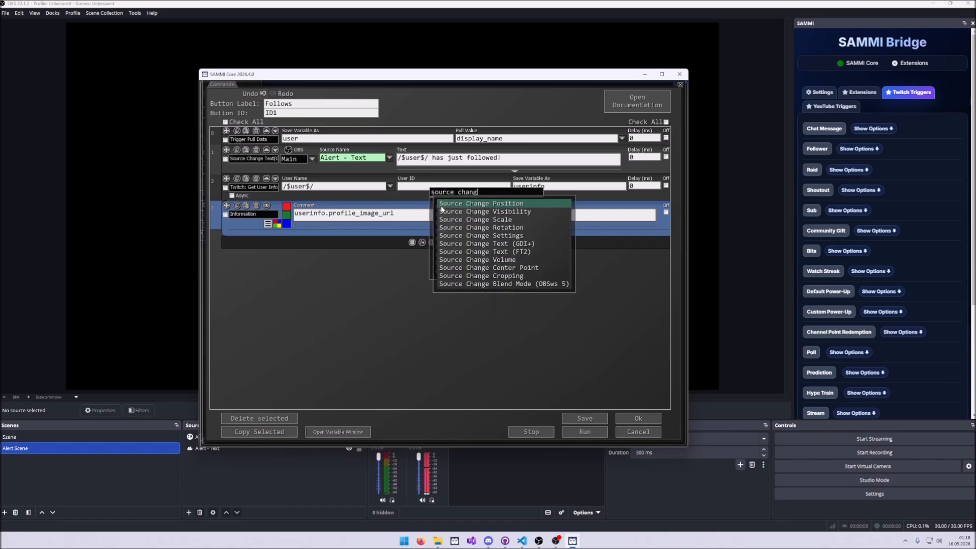
{"action": "left_click", "coordinate": [489, 235]}
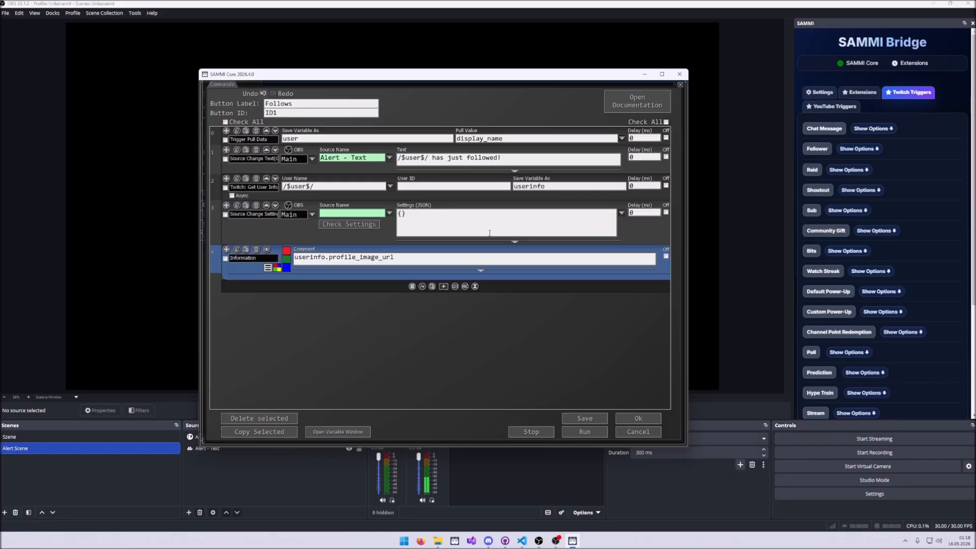
{"action": "left_click", "coordinate": [389, 213]}
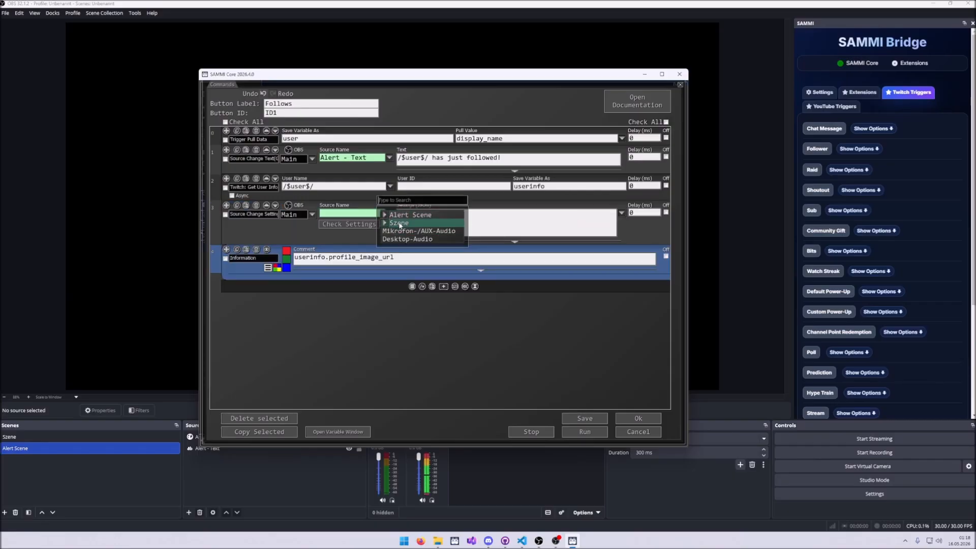
{"action": "left_click", "coordinate": [399, 218]}
{"action": "left_click", "coordinate": [411, 220]}
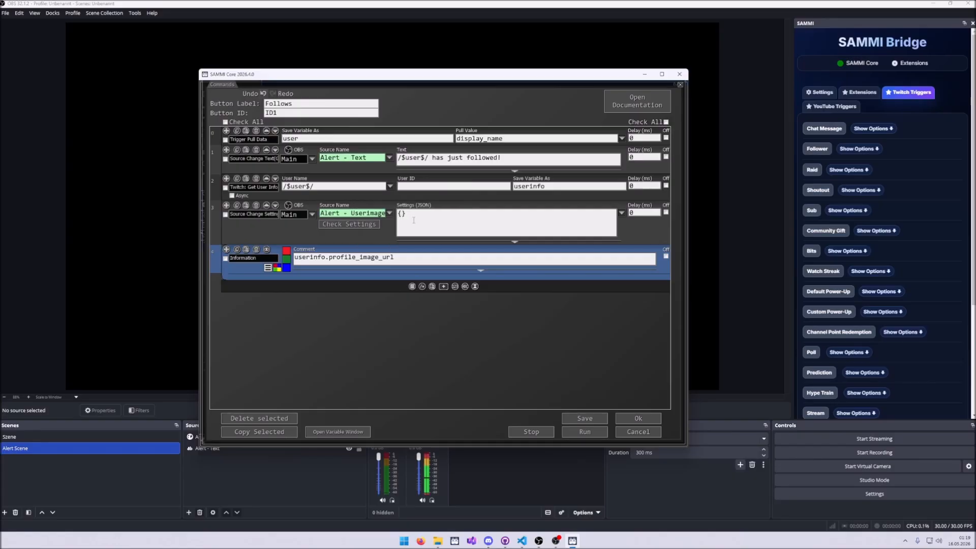
Insert the Browser URL setting into the command's settings JSON and set its value to /$userinfo.profile_image_url$/ using the comment's text.
{"action": "left_click", "coordinate": [621, 213]}
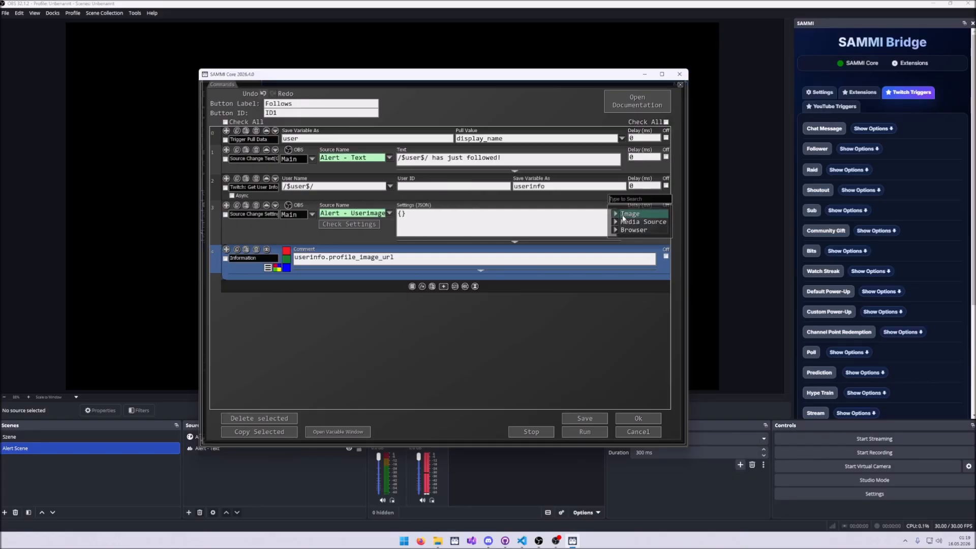
{"action": "left_click", "coordinate": [630, 229]}
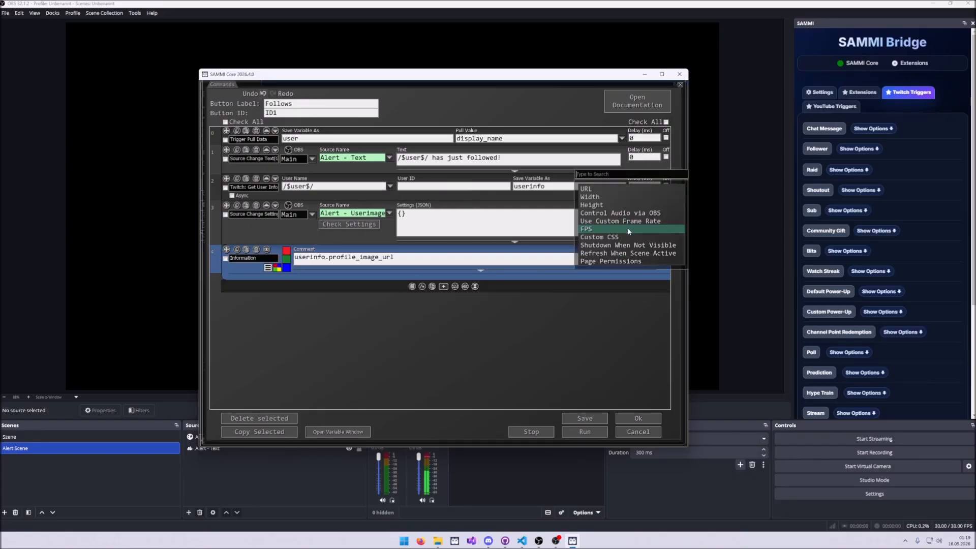
{"action": "left_click", "coordinate": [602, 189]}
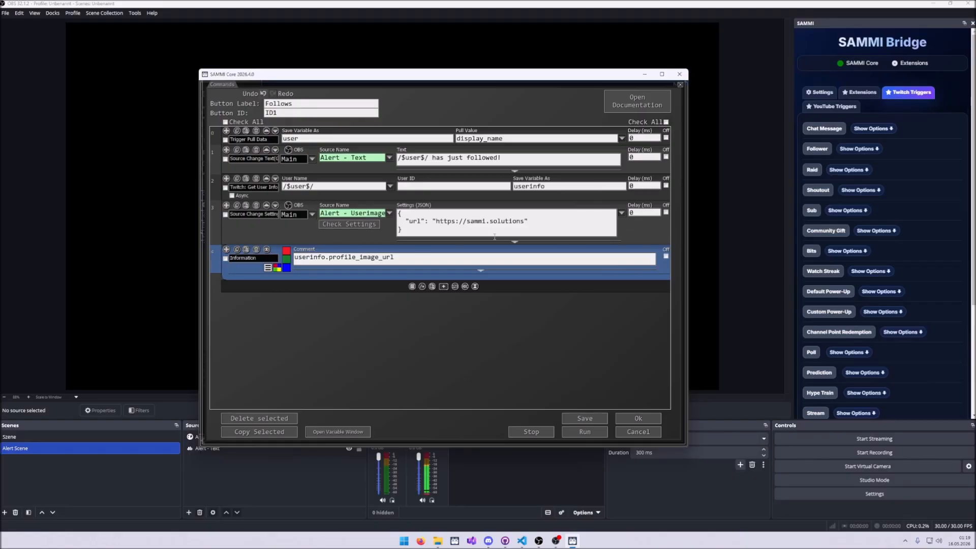
{"action": "left_click_drag", "start_coordinate": [387, 256], "coordinate": [247, 244]}
{"action": "key", "text": "ctrl+c"}
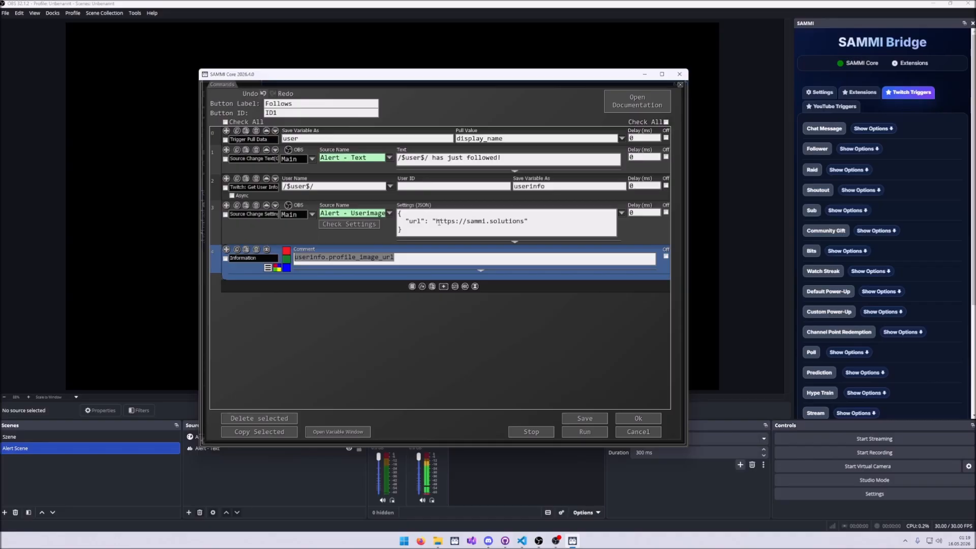
{"action": "left_click", "coordinate": [435, 222]}
{"action": "left_click_drag", "start_coordinate": [436, 222], "coordinate": [525, 221]}
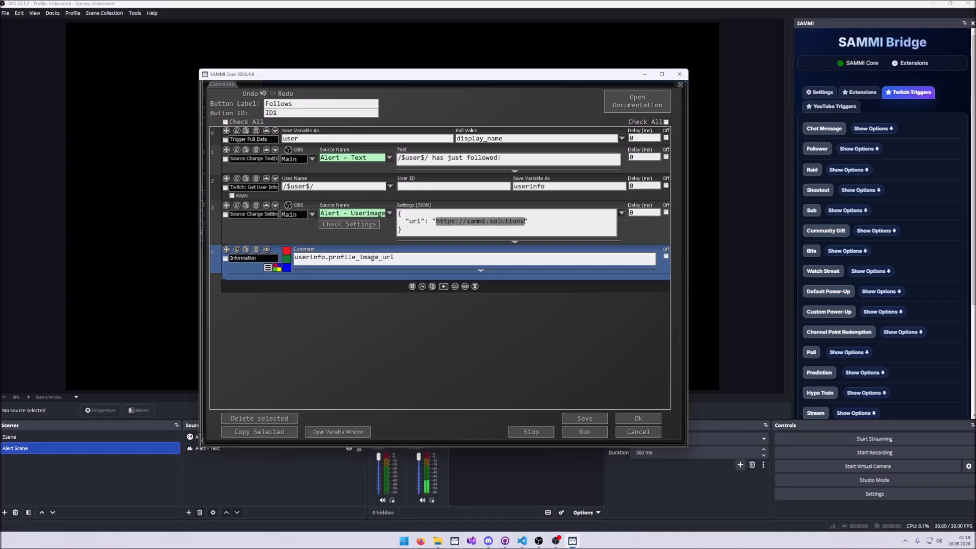
{"action": "type", "text": "/$$/"}
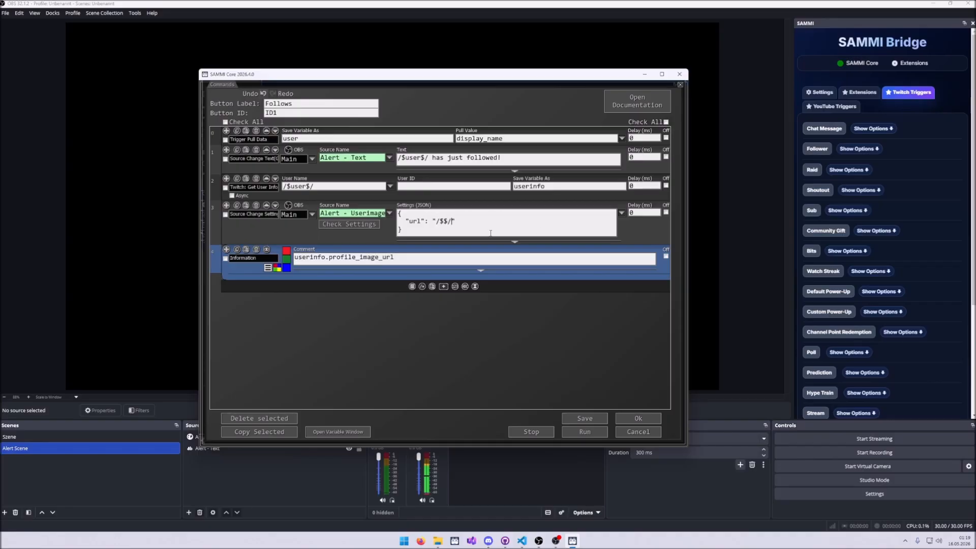
{"action": "key", "text": "ctrl+v"}
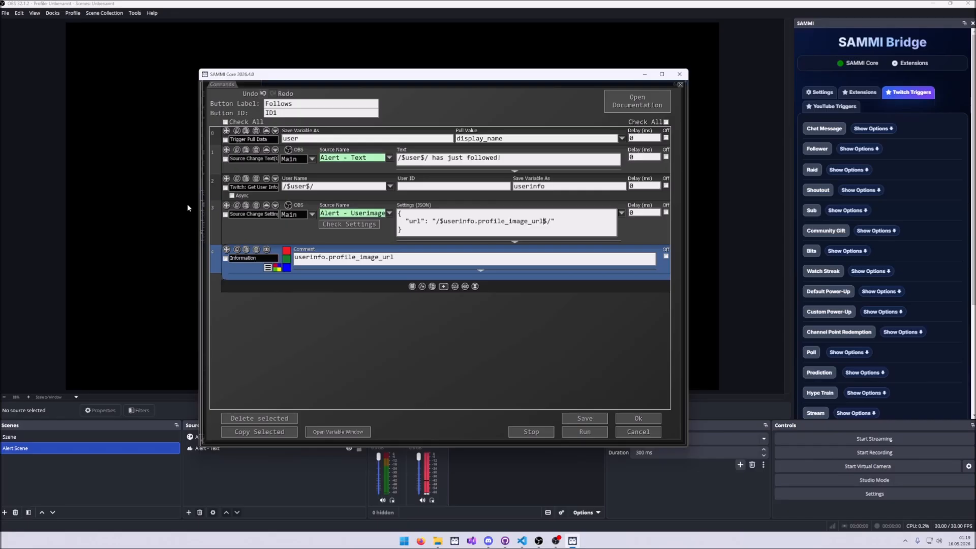
Delete the helper comment command and save the Follows button's commands with the Alert Deck.
{"action": "left_click", "coordinate": [256, 250]}
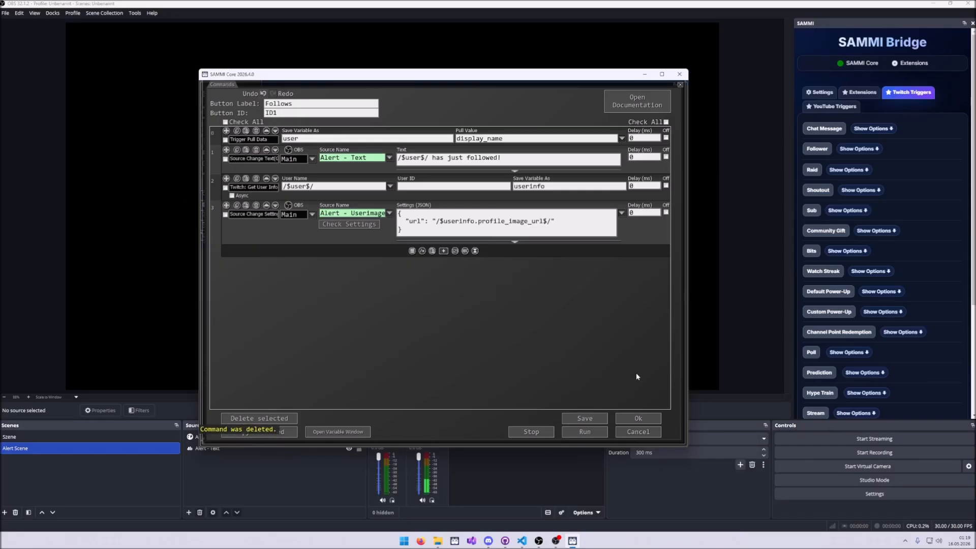
{"action": "left_click", "coordinate": [638, 419]}
{"action": "left_click", "coordinate": [669, 96]}
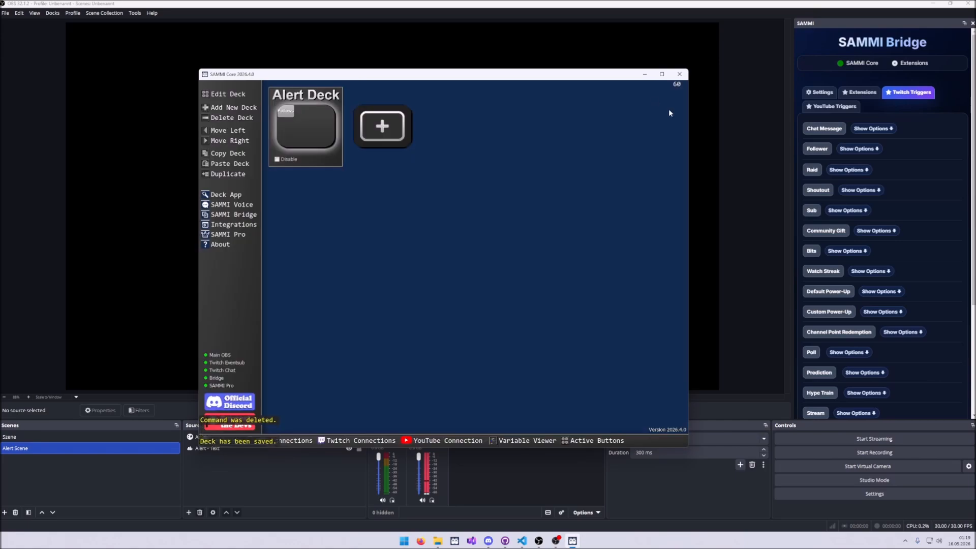
Switch to OBS and fire several test Follower events to check the alert's user image and text.
{"action": "left_click", "coordinate": [783, 144]}
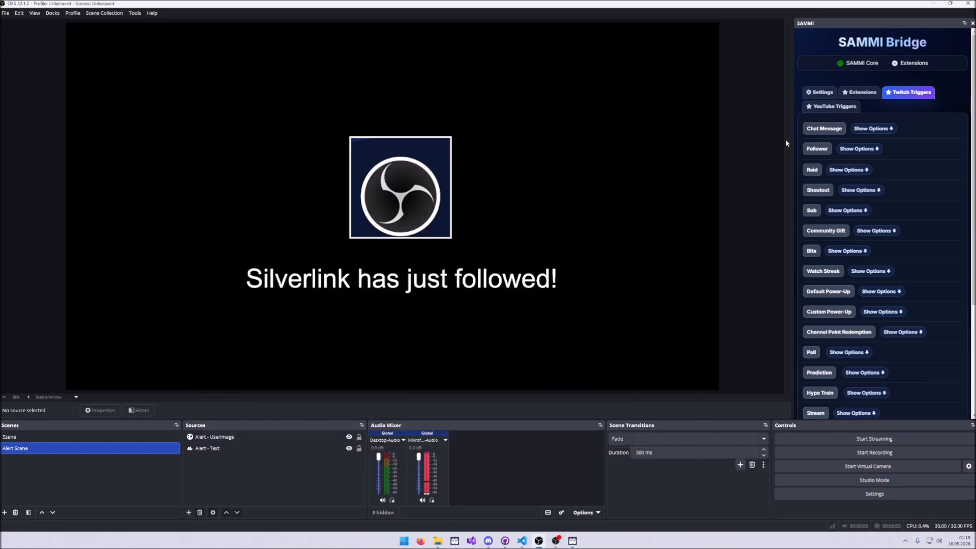
{"action": "left_click", "coordinate": [827, 152]}
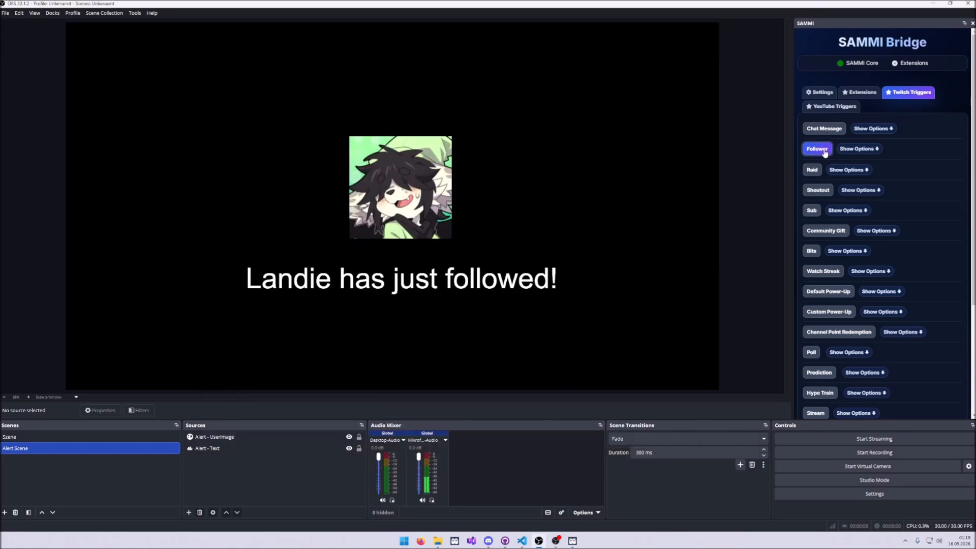
{"action": "left_click", "coordinate": [825, 151]}
{"action": "left_click", "coordinate": [825, 151]}
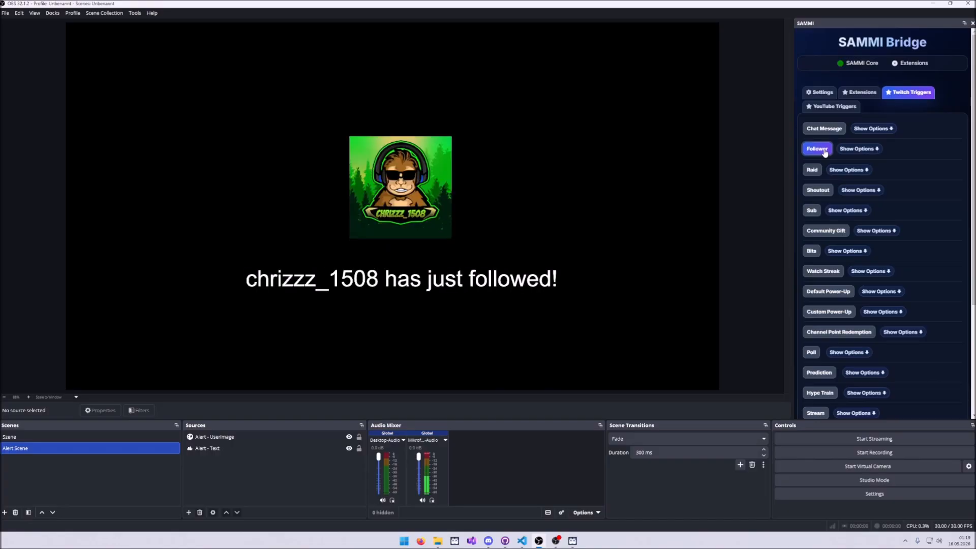
{"action": "left_click", "coordinate": [825, 152]}
{"action": "left_click", "coordinate": [825, 151]}
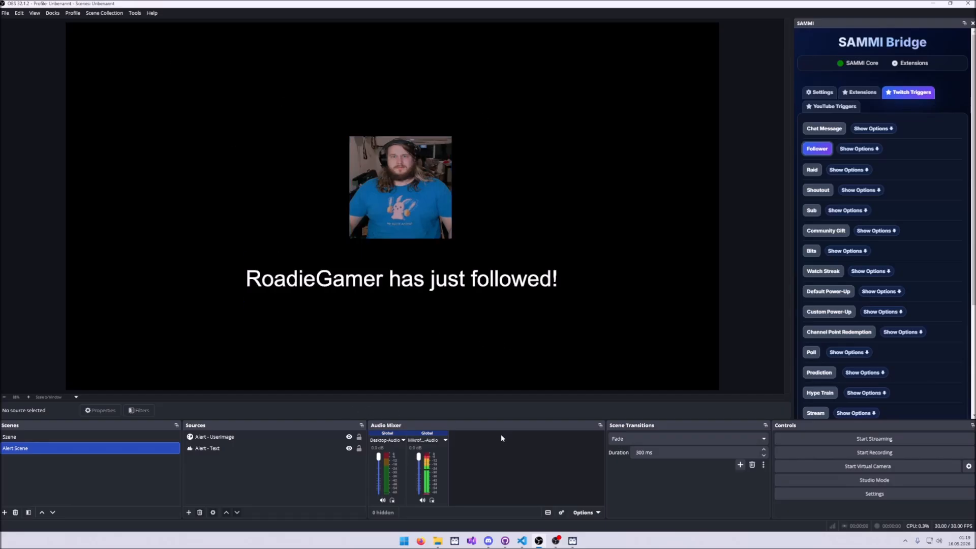
Switch to SAMMI and open the Follows button's commands from the Alert Deck.
{"action": "left_click", "coordinate": [572, 540]}
{"action": "left_click", "coordinate": [307, 124]}
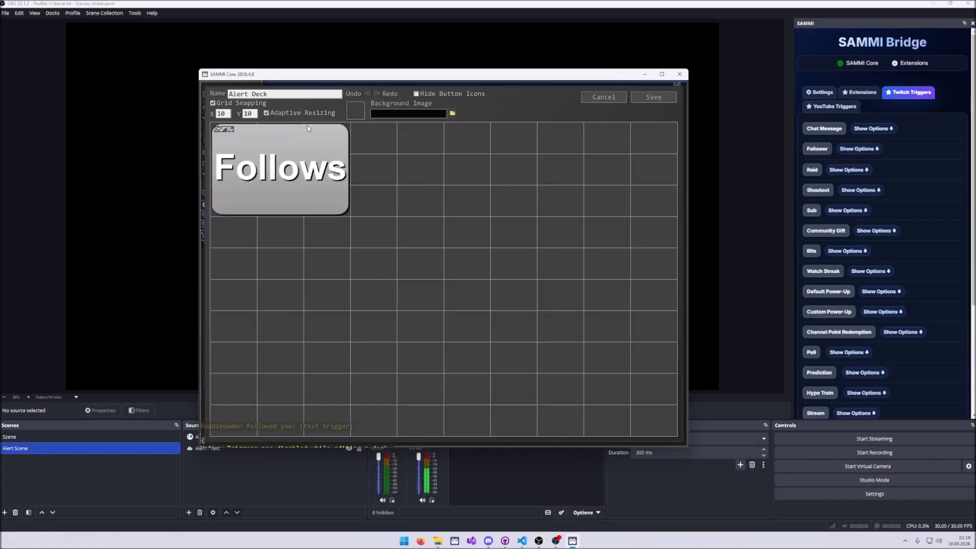
{"action": "double_click", "coordinate": [307, 127]}
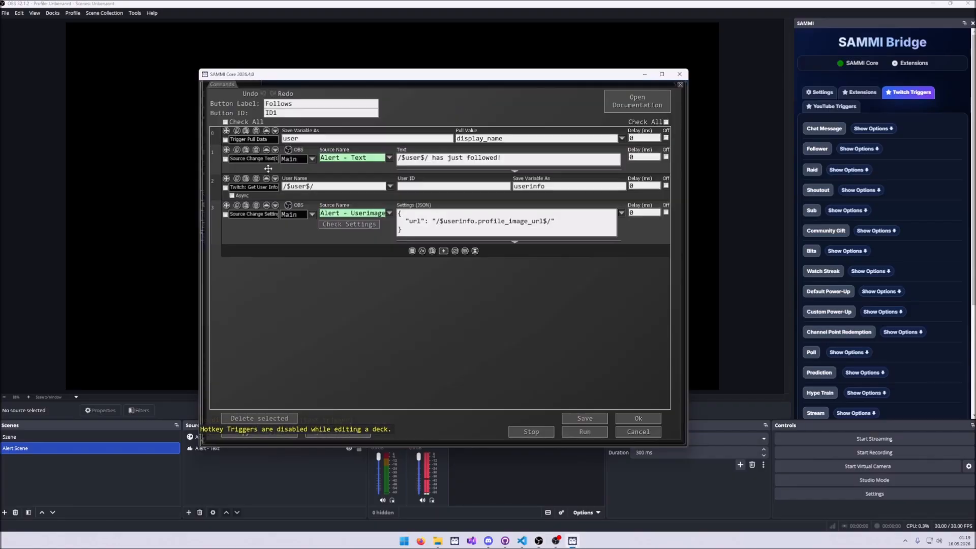
{"action": "left_click", "coordinate": [444, 251]}
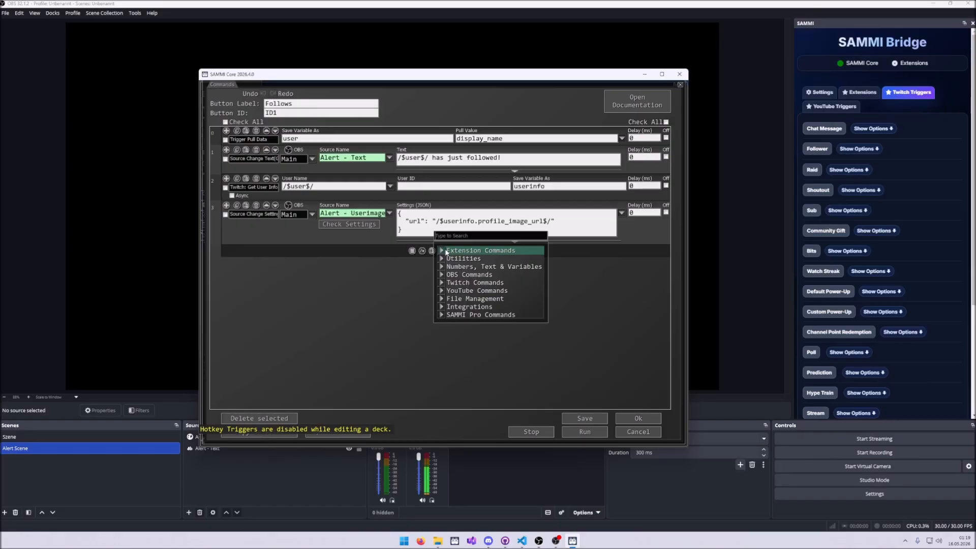
{"action": "left_click", "coordinate": [443, 251]}
{"action": "left_click", "coordinate": [439, 254]}
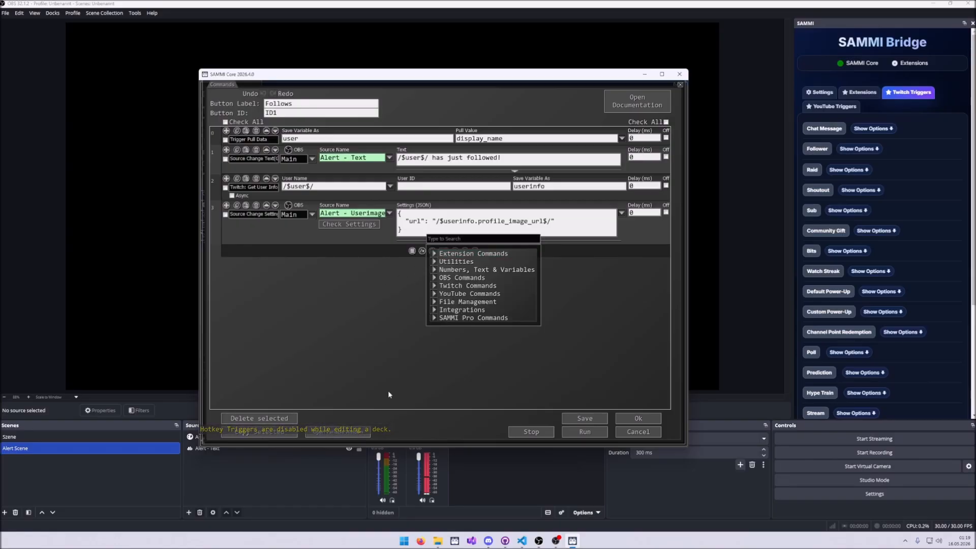
Switch to OBS, hide the Alert - Userimage and Alert - Text sources in the Alert Scene, and return to SAMMI.
{"action": "left_click", "coordinate": [310, 462]}
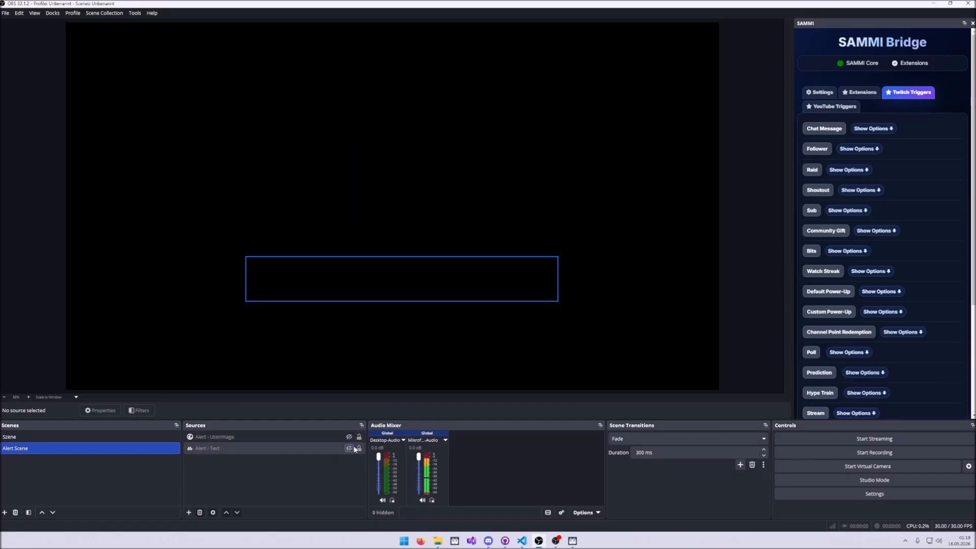
{"action": "key", "text": "alt+Tab"}
{"action": "left_click", "coordinate": [345, 287]}
Add a Source Change Visibility command at the end and set its scene to Alert Scene and its source to Alert - Userimage.
{"action": "left_click", "coordinate": [445, 252]}
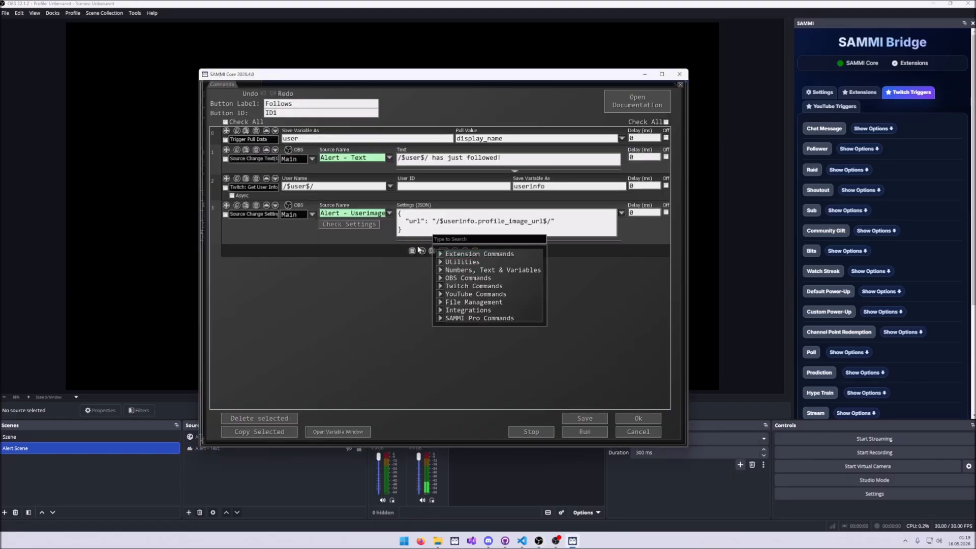
{"action": "type", "text": "source"}
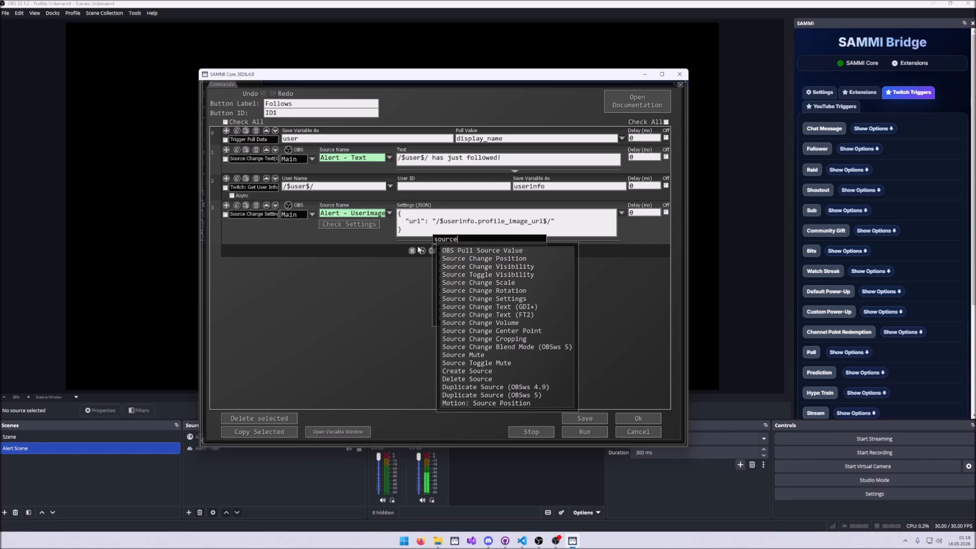
{"action": "type", "text": " change "}
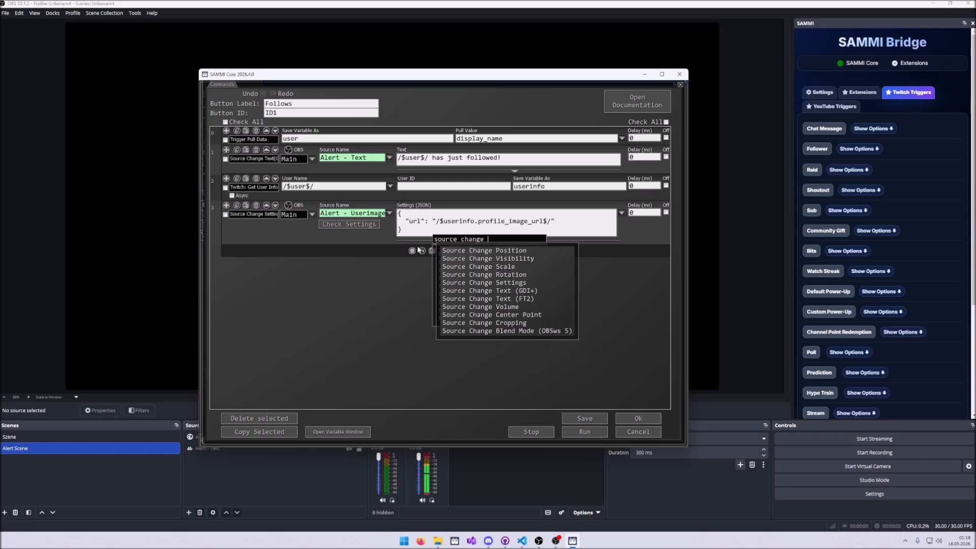
{"action": "type", "text": "vis"}
{"action": "key", "text": "Return"}
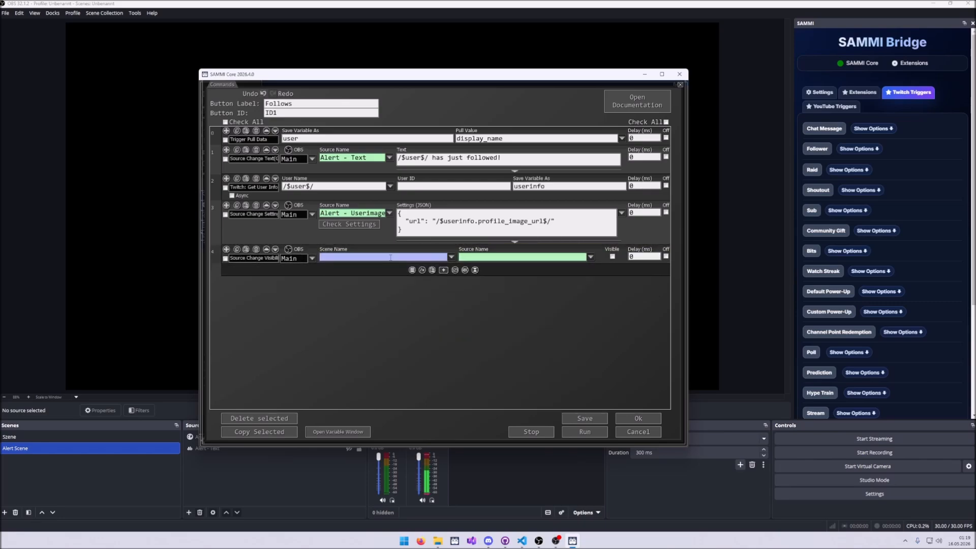
{"action": "left_click", "coordinate": [451, 257]}
{"action": "left_click", "coordinate": [452, 259]}
{"action": "left_click", "coordinate": [589, 257]}
{"action": "left_click", "coordinate": [615, 275]}
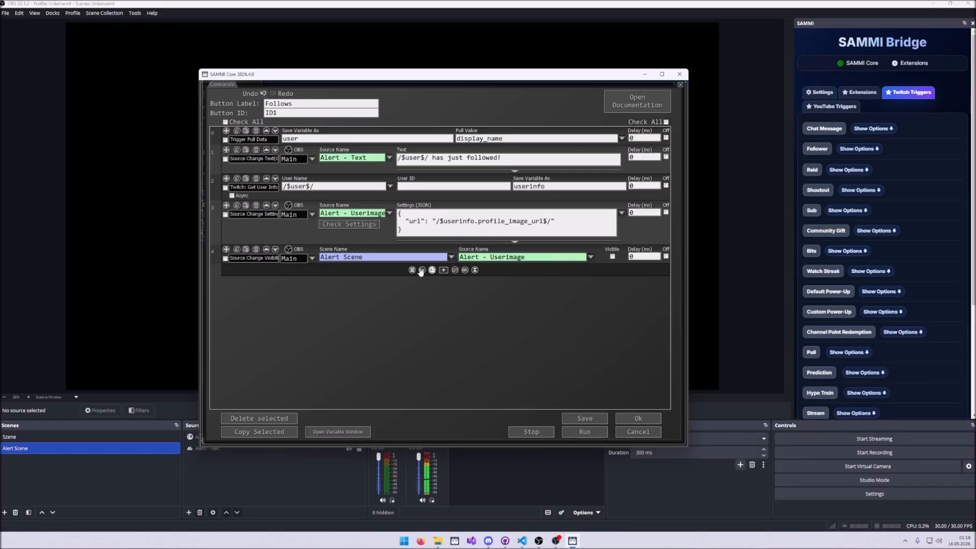
Duplicate the visibility command, set the copy's source to Alert - Text, and enable Visible on both commands.
{"action": "left_click", "coordinate": [247, 250]}
{"action": "left_click", "coordinate": [236, 249]}
{"action": "left_click", "coordinate": [246, 249]}
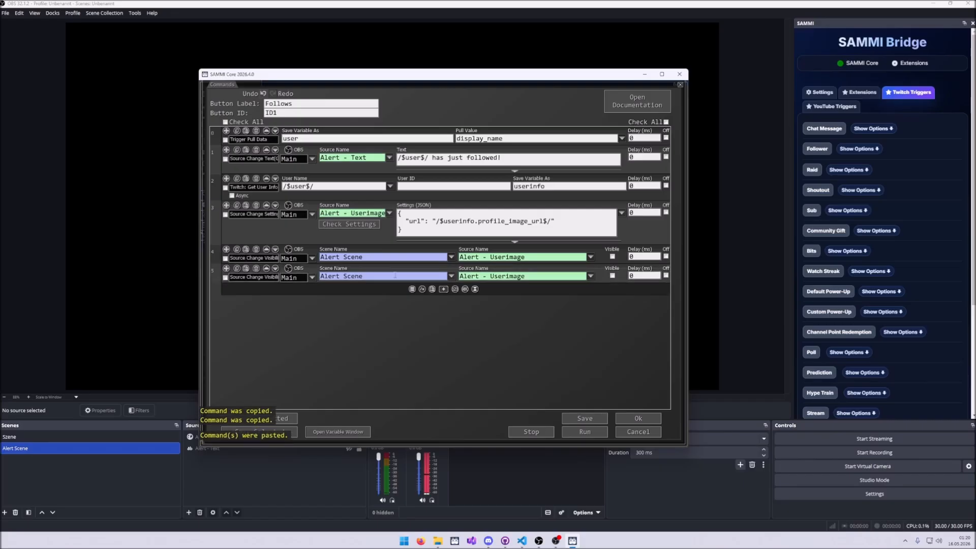
{"action": "left_click", "coordinate": [590, 276]}
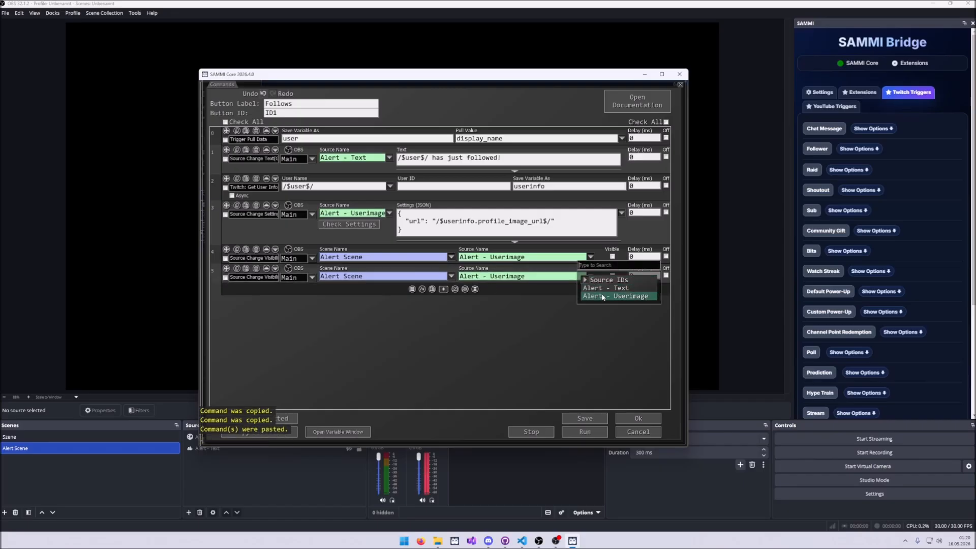
{"action": "left_click", "coordinate": [603, 287]}
{"action": "left_click", "coordinate": [613, 276]}
{"action": "left_click", "coordinate": [613, 256]}
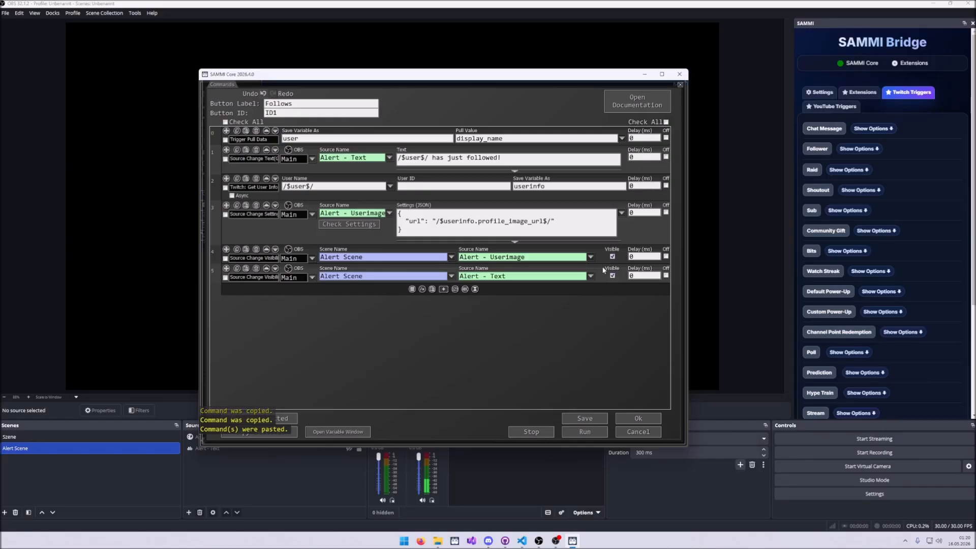
Add a Wait For Timeout command after the visibility commands and set its timeout to 5000 ms.
{"action": "left_click", "coordinate": [443, 289]}
{"action": "type", "text": "wait "}
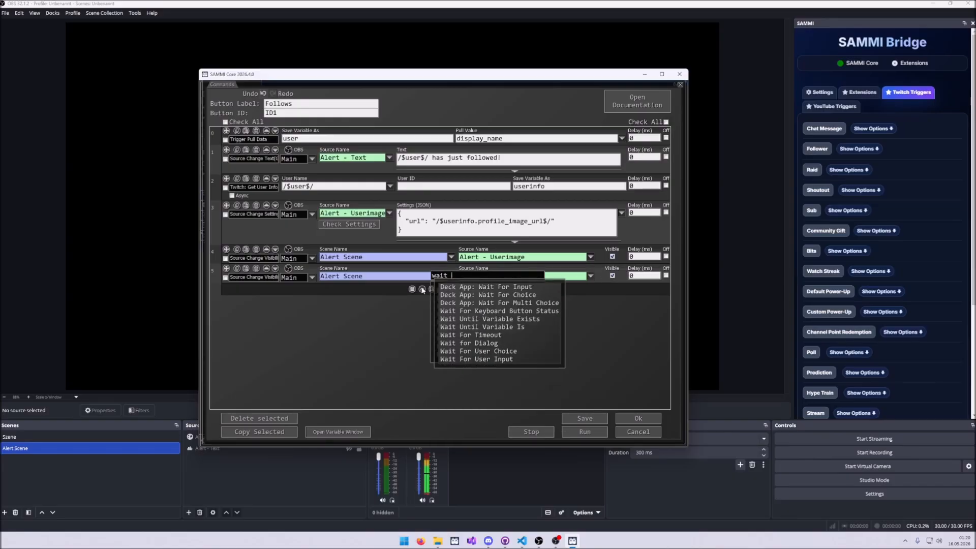
{"action": "type", "text": "for time"}
{"action": "key", "text": "Return"}
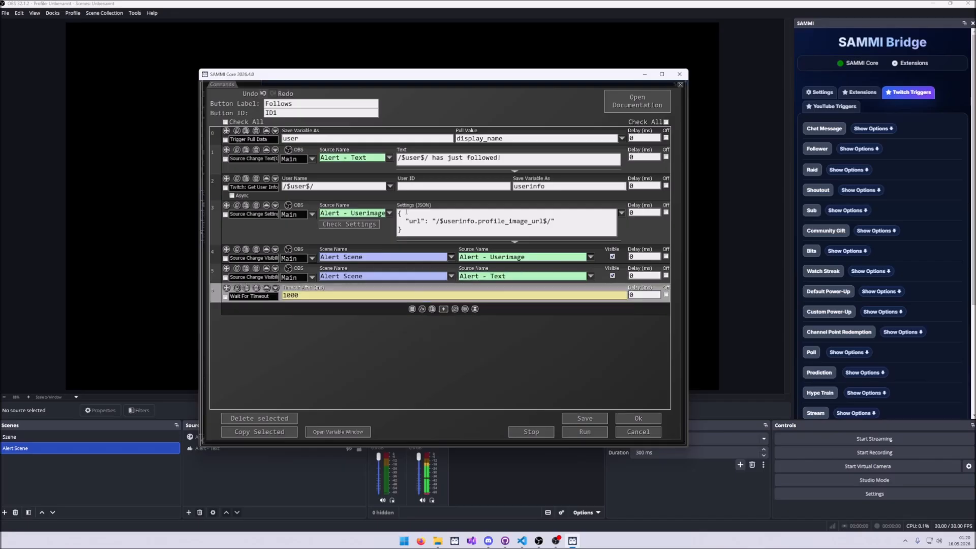
{"action": "type", "text": "50"}
Copy both visibility commands, paste them below the 5000 ms wait, and disable Visible on the two copies.
{"action": "left_click", "coordinate": [225, 277]}
{"action": "left_click", "coordinate": [225, 258]}
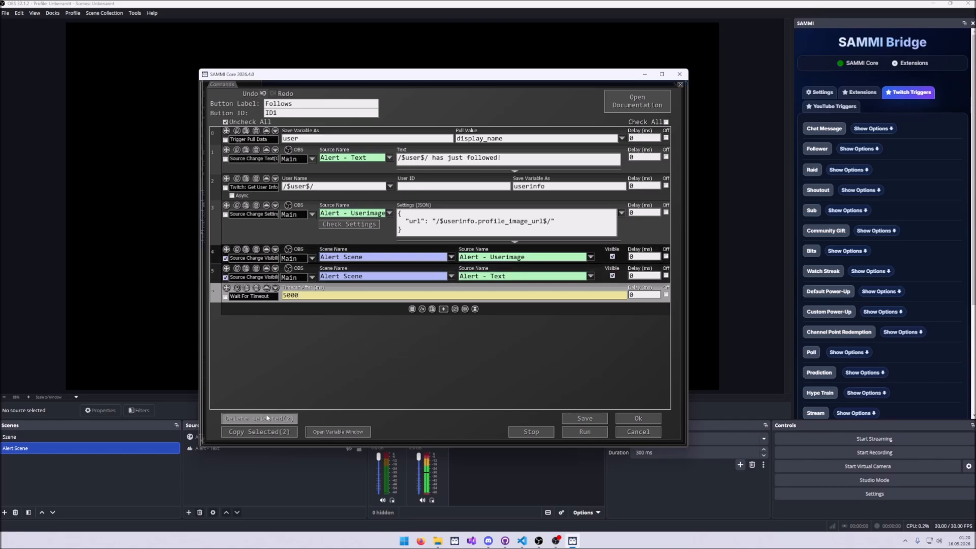
{"action": "left_click", "coordinate": [259, 432]}
{"action": "left_click", "coordinate": [432, 309]}
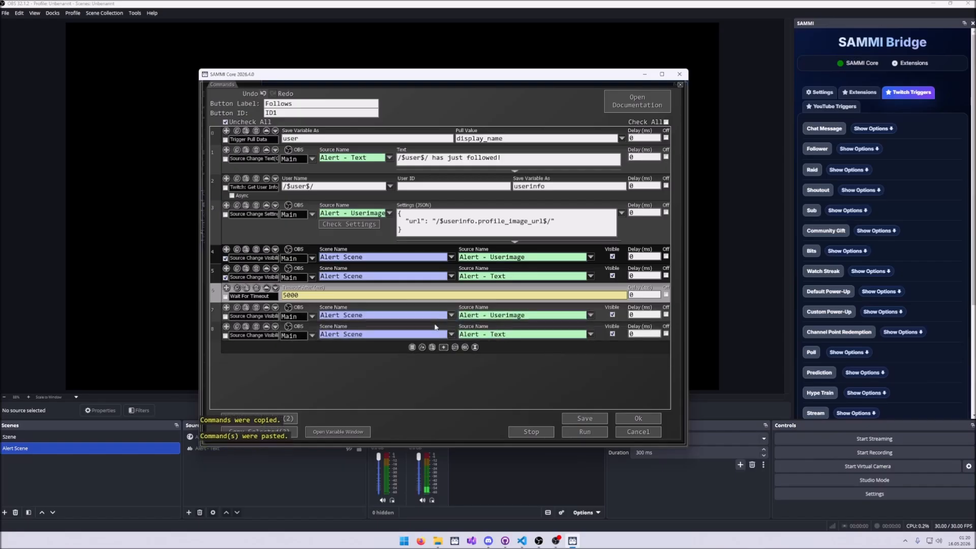
{"action": "left_click", "coordinate": [613, 315]}
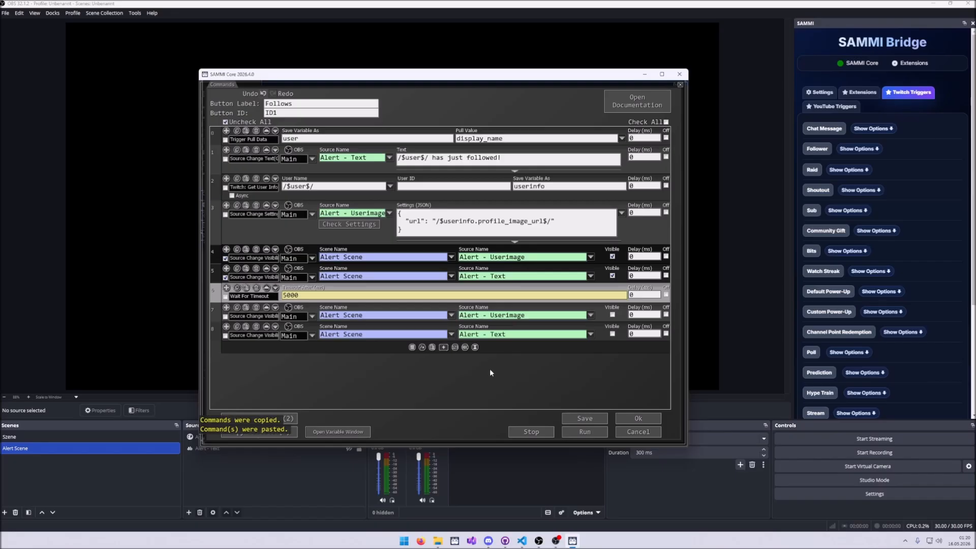
Insert a 1000 ms Wait For Timeout command above the first visibility command and save the button with the Alert Deck.
{"action": "left_click", "coordinate": [445, 252]}
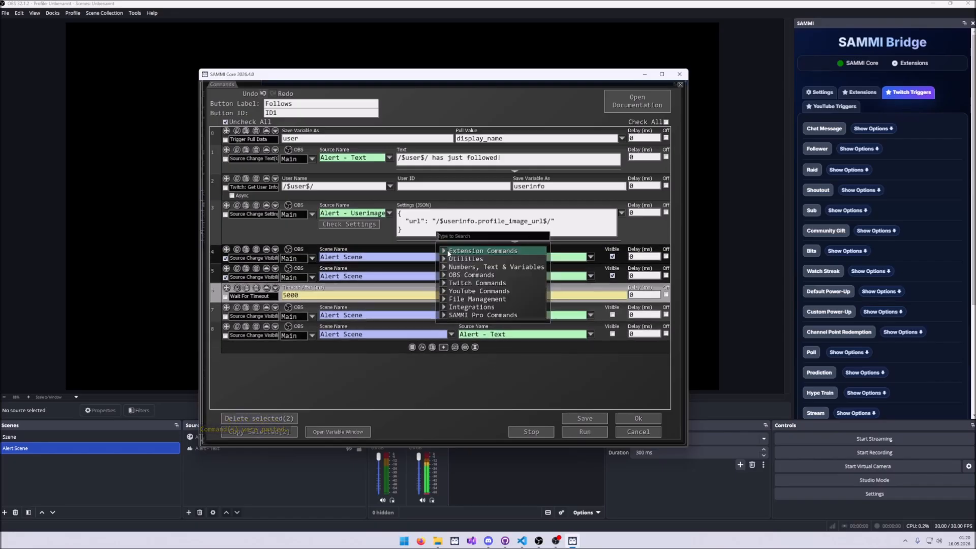
{"action": "type", "text": "wait for time"}
{"action": "key", "text": "Return"}
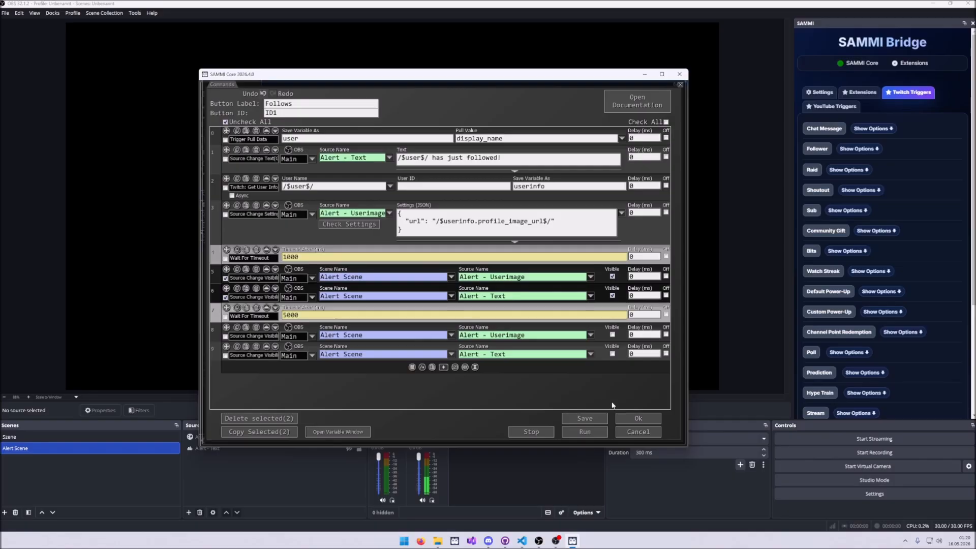
{"action": "left_click", "coordinate": [638, 418]}
{"action": "left_click", "coordinate": [651, 99]}
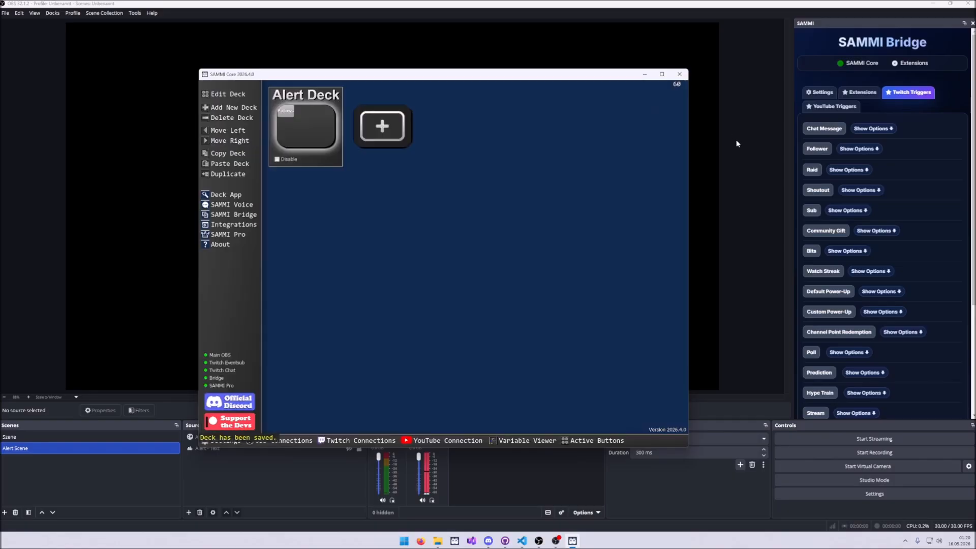
Switch to OBS and fire test Follower events to check that the alert shows and hides.
{"action": "left_click", "coordinate": [751, 155]}
{"action": "left_click", "coordinate": [812, 150]}
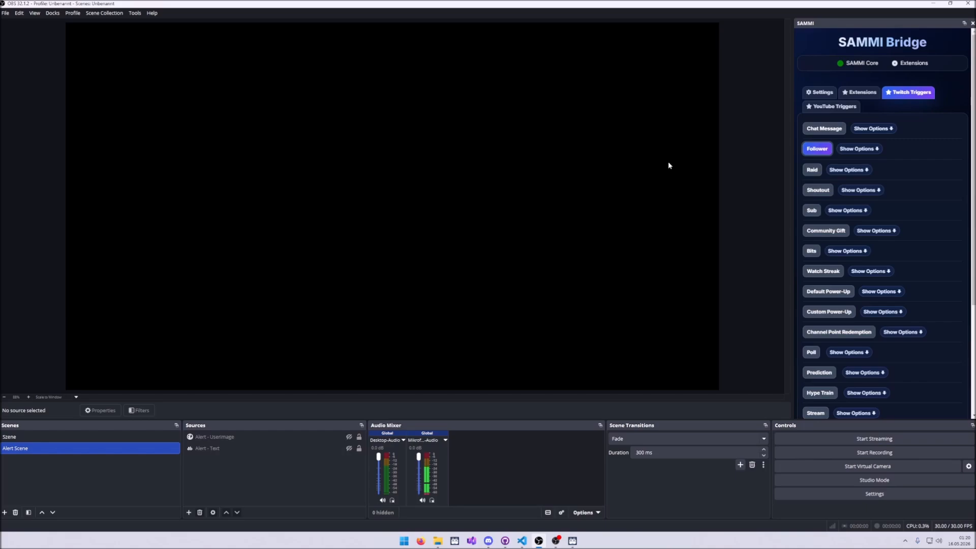
{"action": "left_click", "coordinate": [809, 151]}
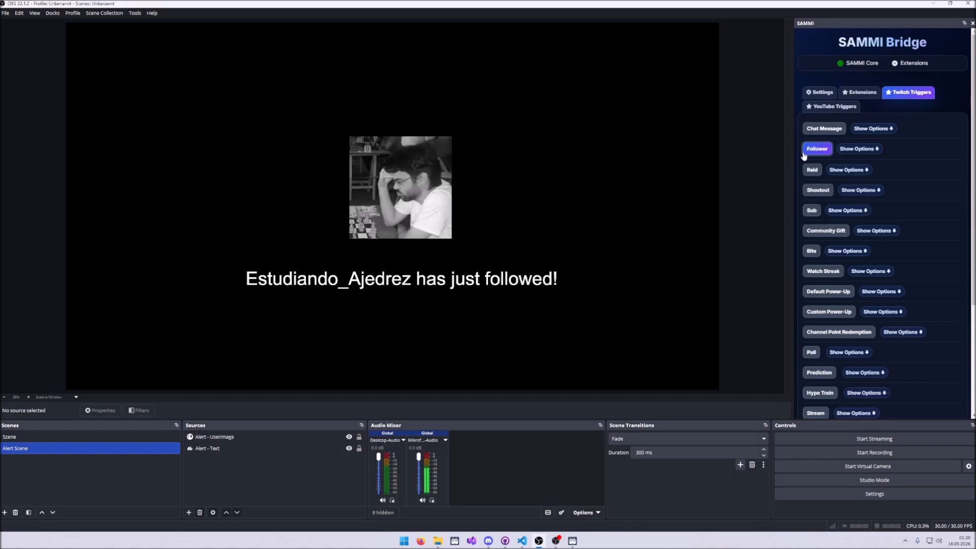
Reopen the Follows button's commands in SAMMI and insert a Play Sound Effect command below the 1000 ms wait.
{"action": "mouse_move", "coordinate": [572, 540]}
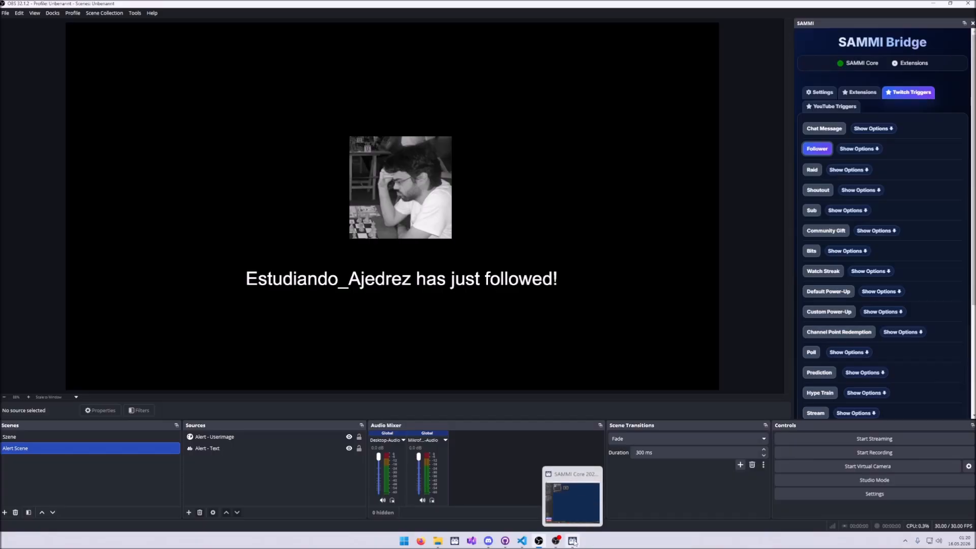
{"action": "left_click", "coordinate": [576, 510]}
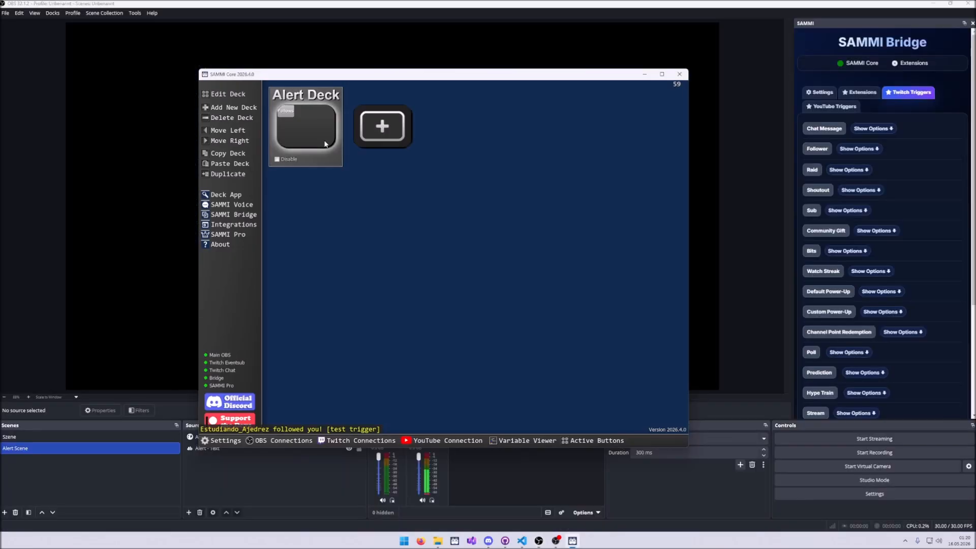
{"action": "double_click", "coordinate": [305, 130]}
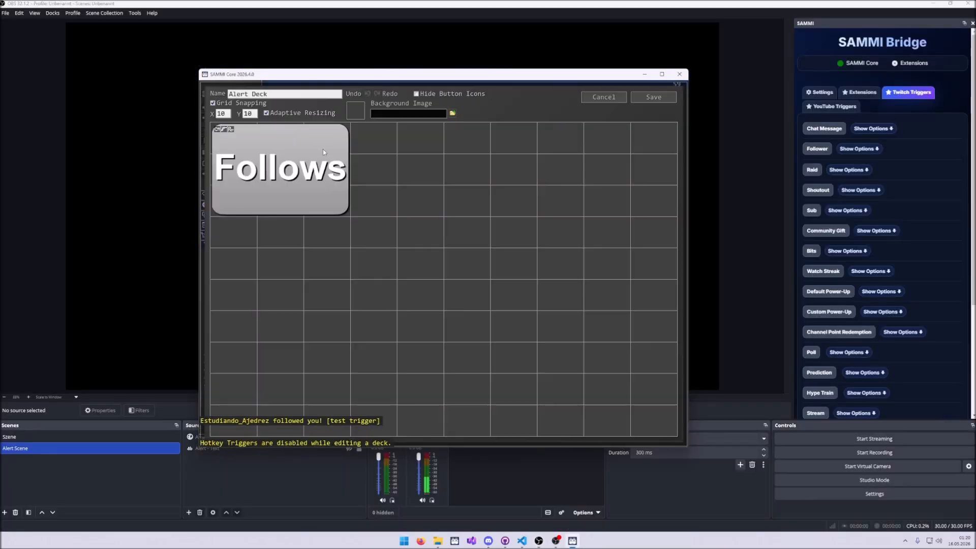
{"action": "double_click", "coordinate": [322, 148]}
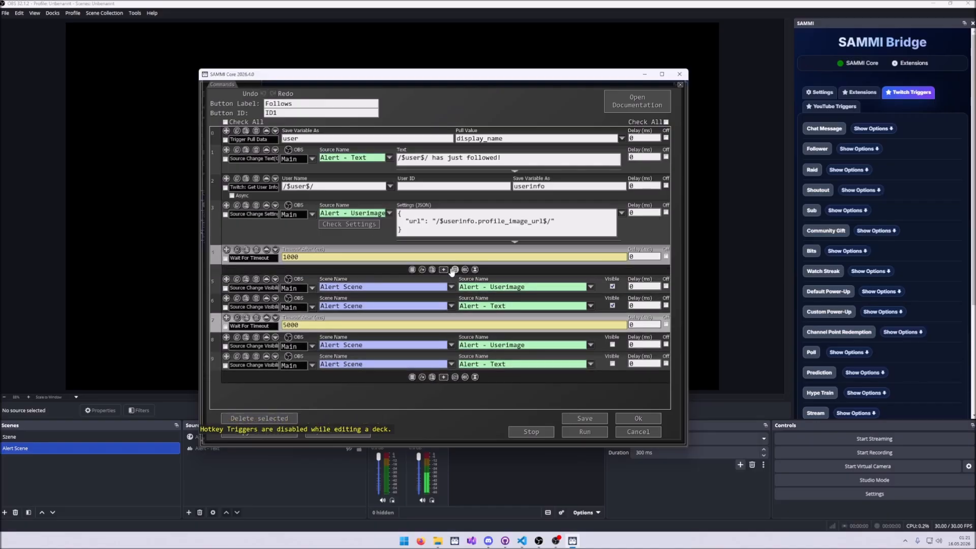
{"action": "right_click", "coordinate": [447, 270]}
{"action": "left_click", "coordinate": [450, 275]}
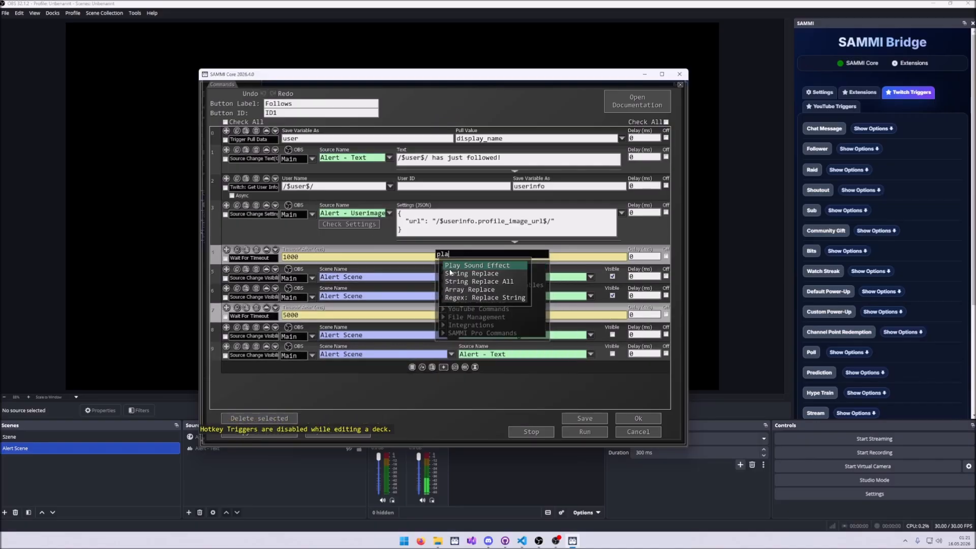
{"action": "left_click", "coordinate": [450, 273]}
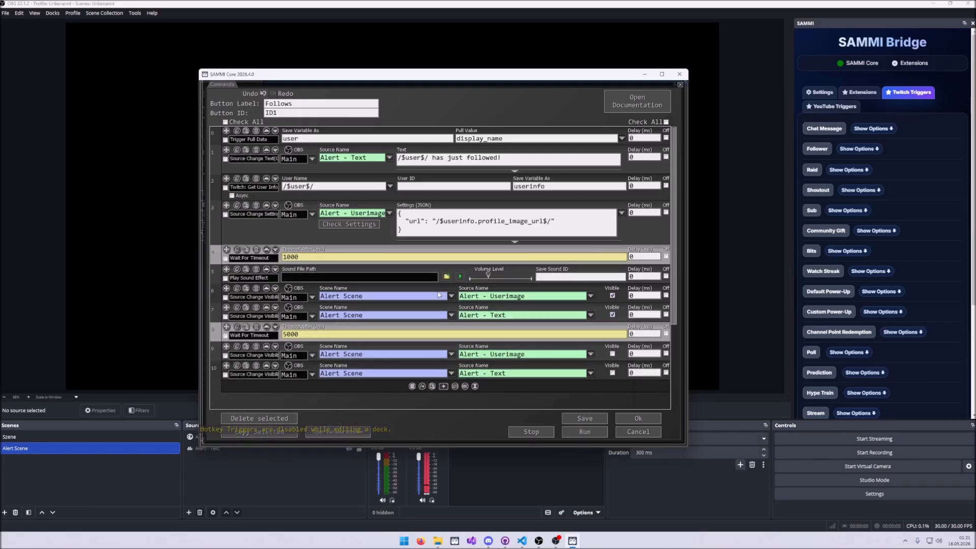
Choose Twitch Alert Sound Effect.mp3 from the Downloads folder as the sound file and lower its volume level slightly.
{"action": "left_click", "coordinate": [447, 277]}
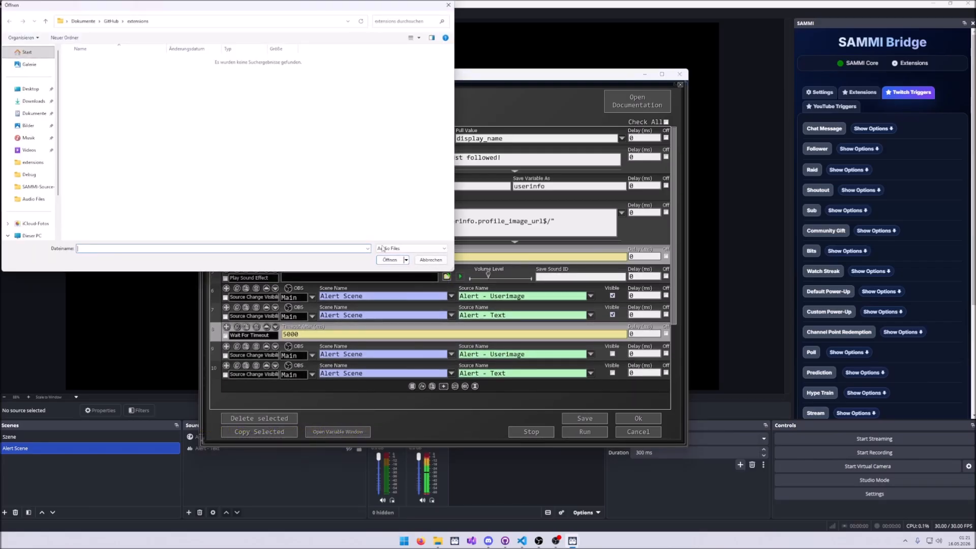
{"action": "left_click", "coordinate": [33, 101]}
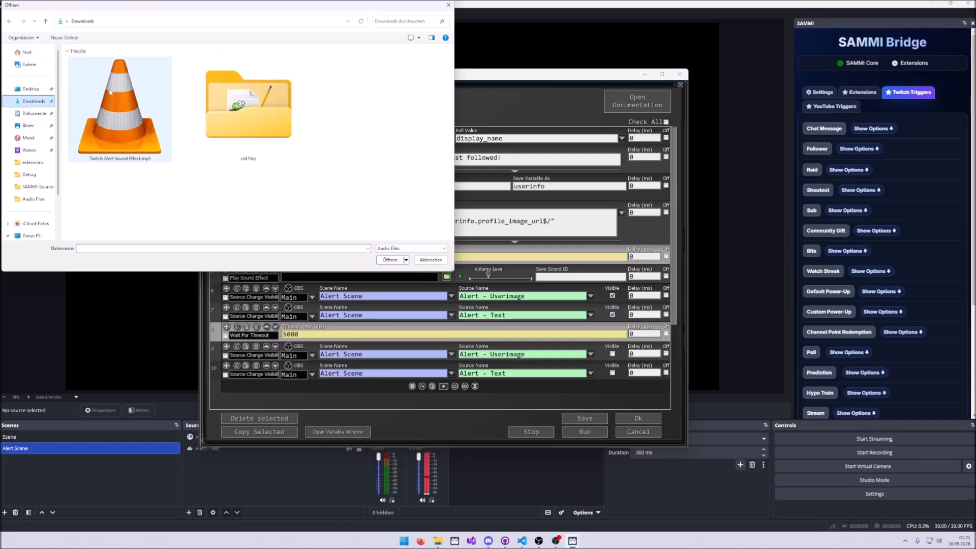
{"action": "left_click", "coordinate": [134, 132]}
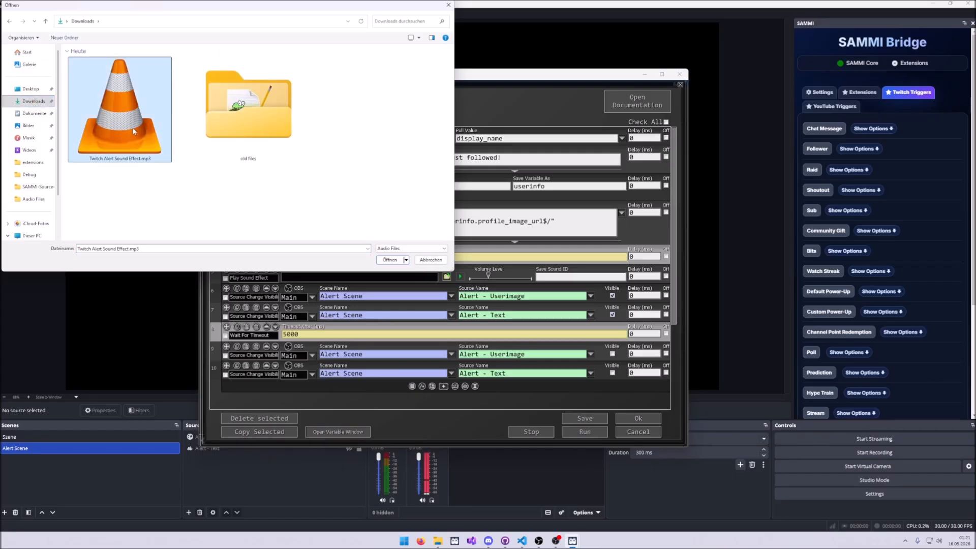
{"action": "double_click", "coordinate": [133, 131]}
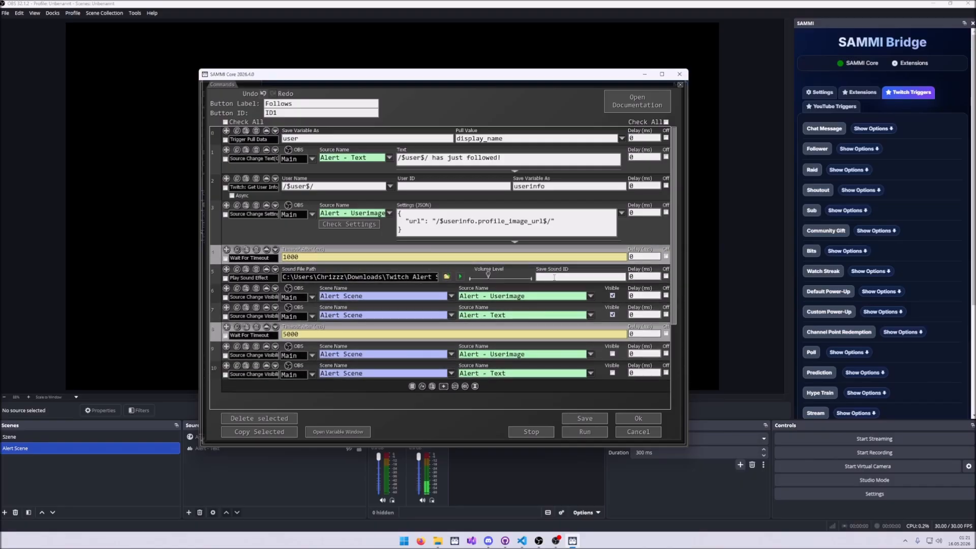
{"action": "left_click_drag", "start_coordinate": [488, 277], "coordinate": [481, 280]}
Save the Follows button's commands with the Alert Deck and switch back to OBS.
{"action": "left_click", "coordinate": [638, 419]}
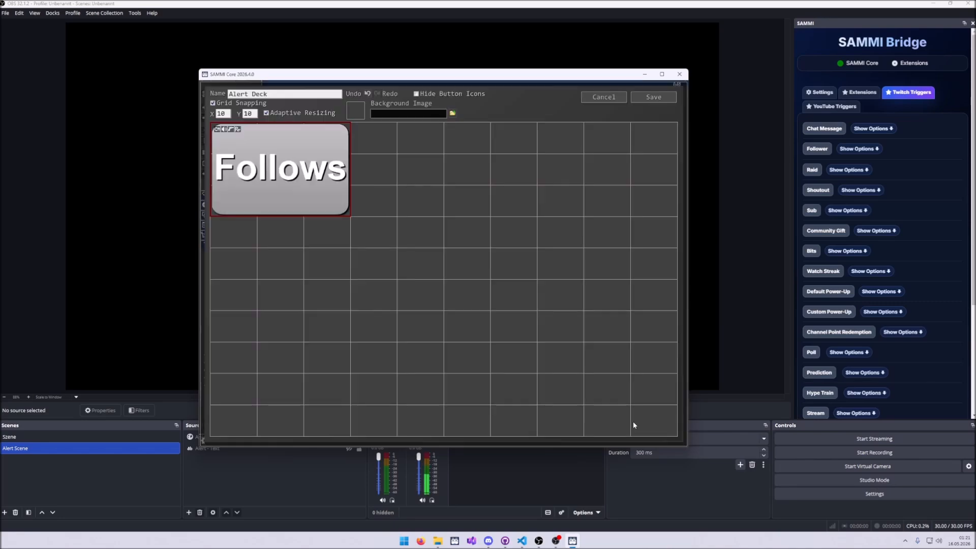
{"action": "left_click", "coordinate": [647, 100]}
{"action": "left_click", "coordinate": [798, 102]}
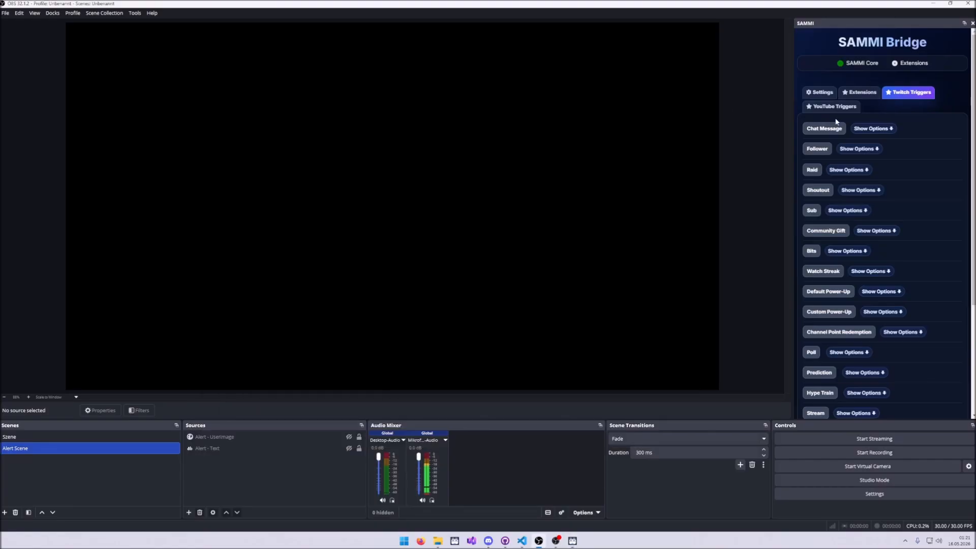
Fire a test Follower event in OBS to check the alert, and switch to SAMMI to edit the Alert Deck.
{"action": "left_click", "coordinate": [818, 150]}
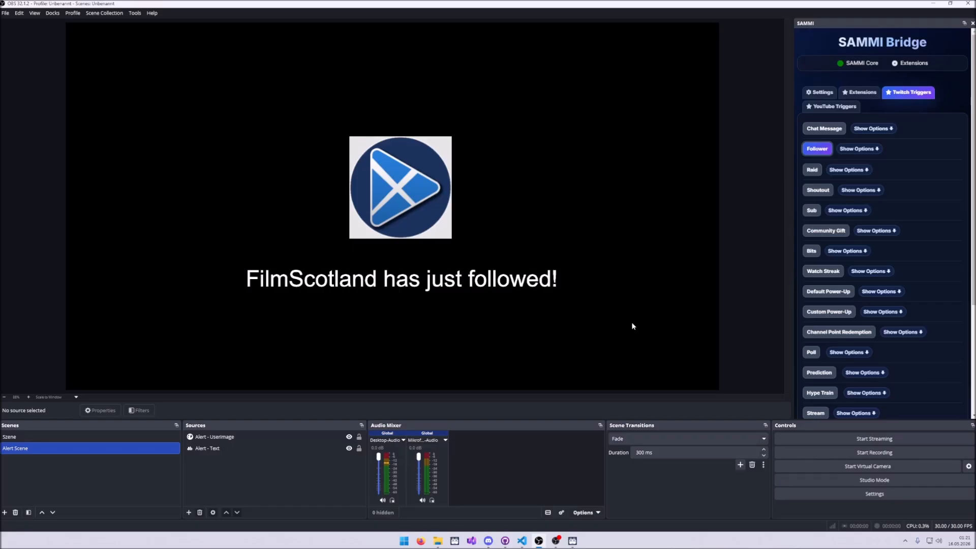
{"action": "left_click", "coordinate": [573, 540]}
{"action": "double_click", "coordinate": [321, 130]}
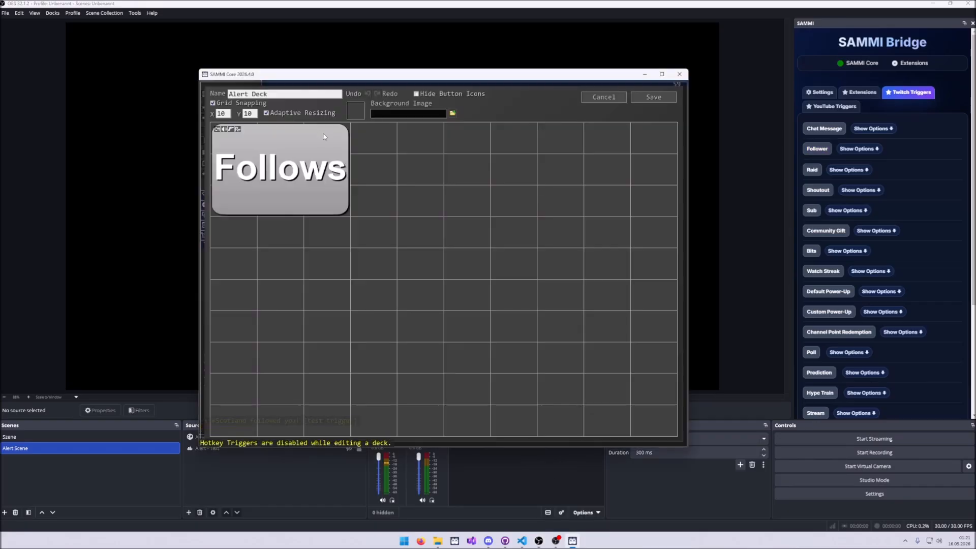
Enable Allow Queue in the Follows button's settings, save, and recheck the settings.
{"action": "right_click", "coordinate": [313, 161]}
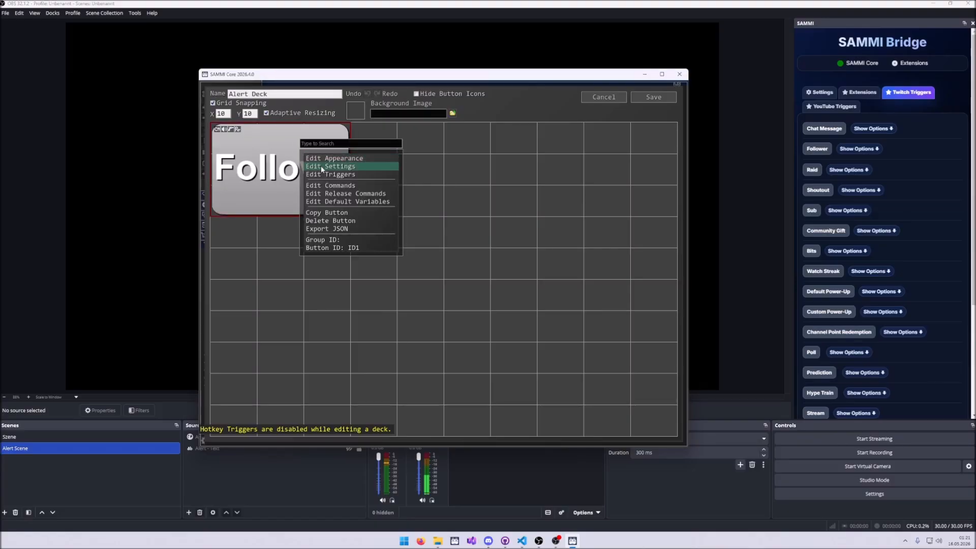
{"action": "left_click", "coordinate": [321, 166]}
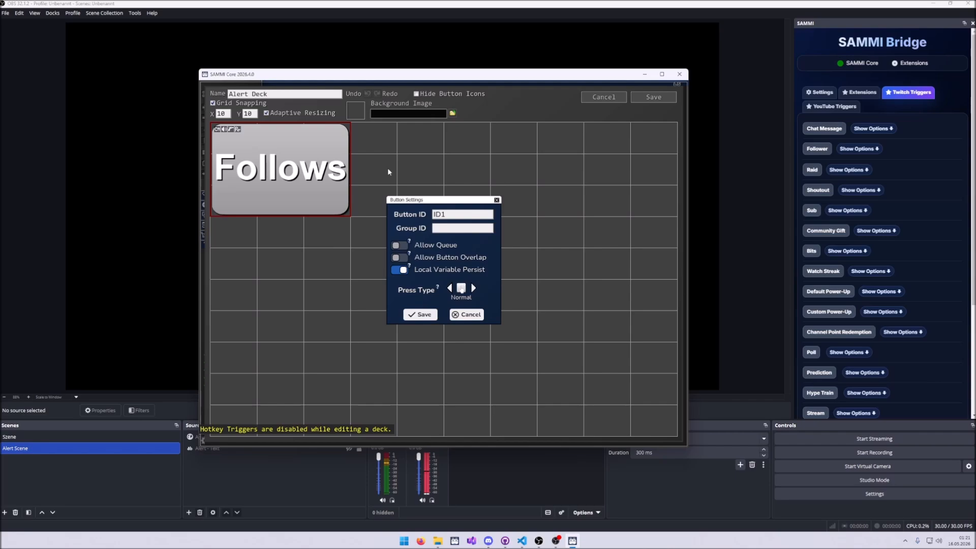
{"action": "left_click", "coordinate": [403, 246]}
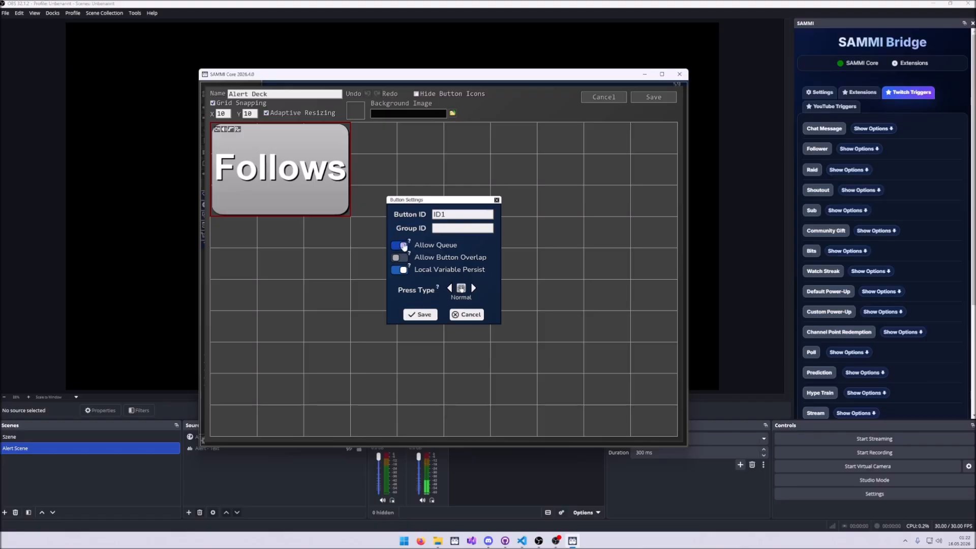
{"action": "left_click", "coordinate": [413, 314]}
{"action": "right_click", "coordinate": [321, 199]}
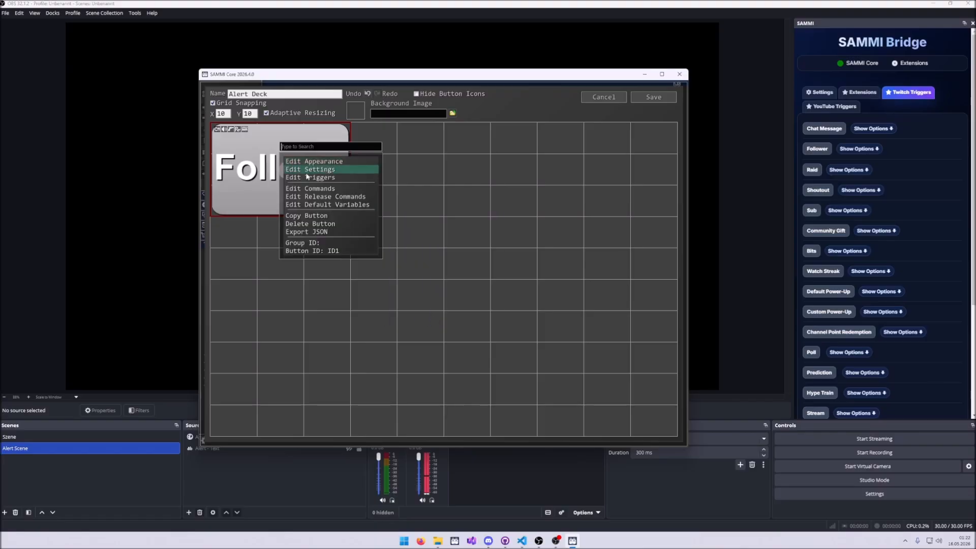
{"action": "left_click", "coordinate": [311, 170]}
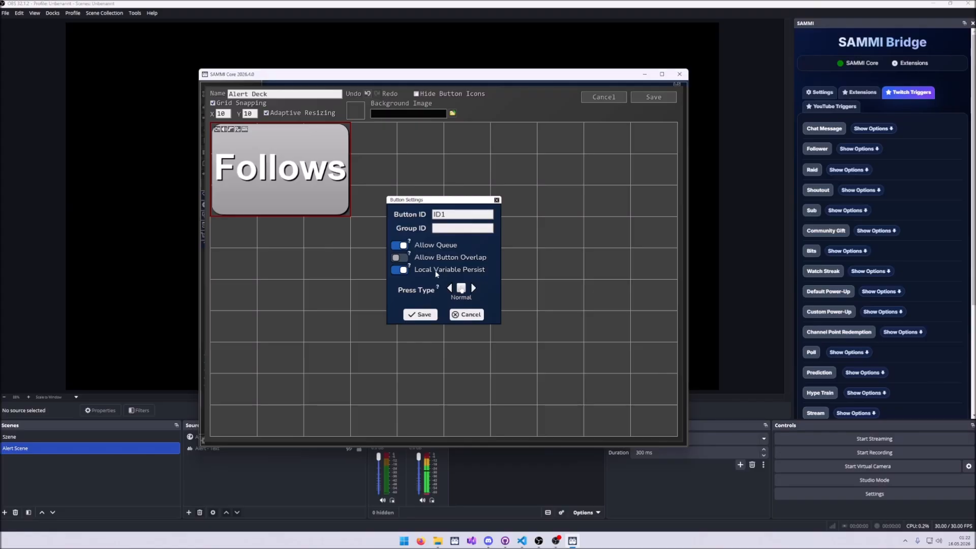
{"action": "left_click", "coordinate": [424, 315]}
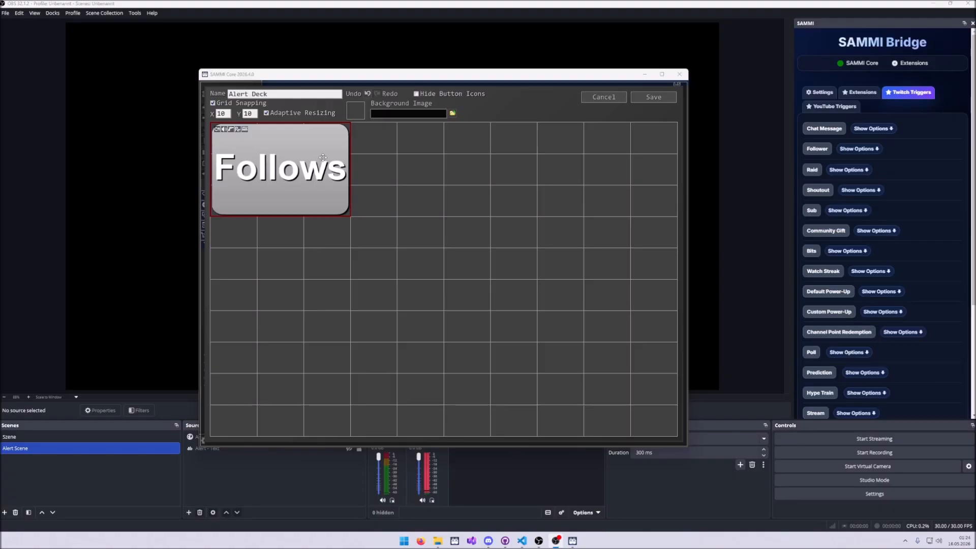
Copy the Follows button and paste the duplicate into the empty grid space directly beside it.
{"action": "key", "text": "ctrl+c"}
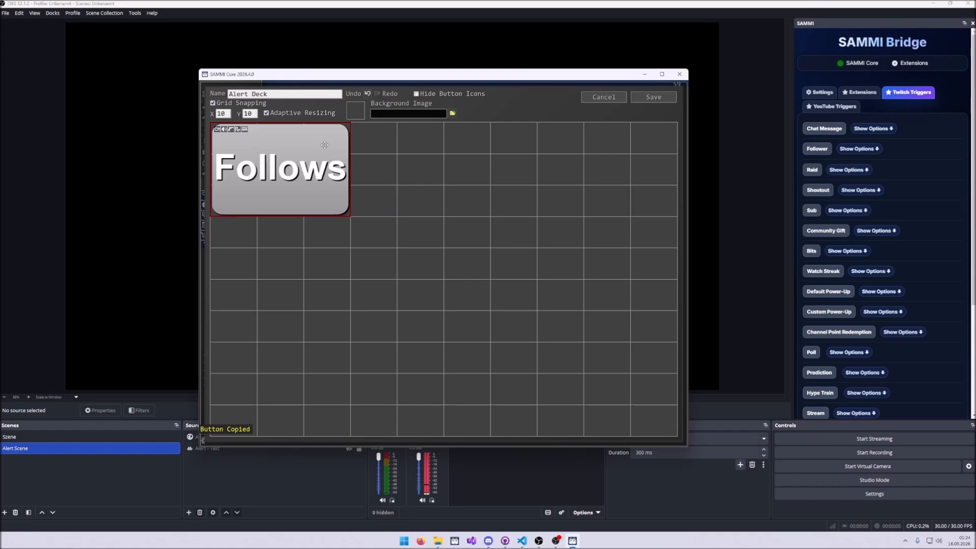
{"action": "right_click", "coordinate": [324, 145]}
{"action": "left_click", "coordinate": [350, 202]}
{"action": "right_click", "coordinate": [377, 145]}
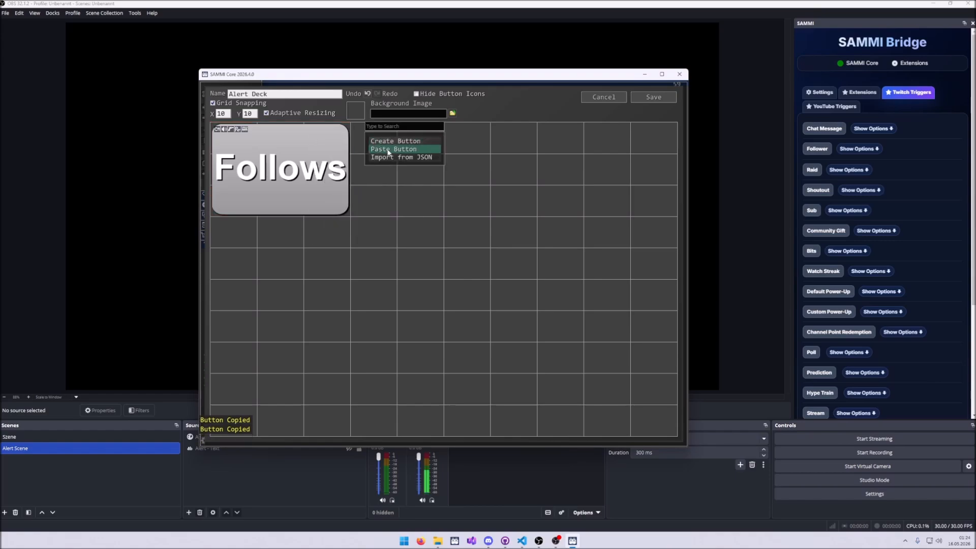
{"action": "left_click", "coordinate": [389, 149]}
Change the duplicated button's label to Subscribers and save its appearance.
{"action": "right_click", "coordinate": [394, 158]}
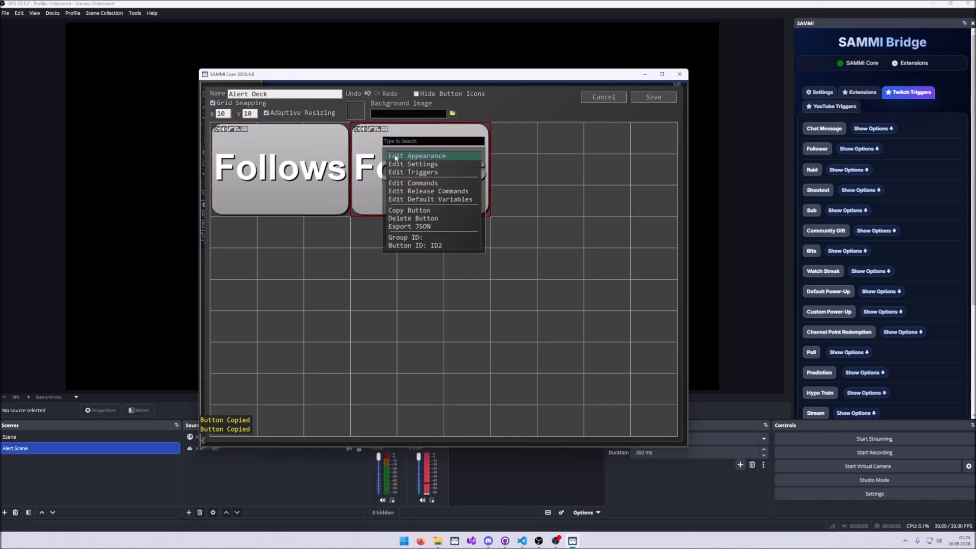
{"action": "left_click", "coordinate": [398, 158]}
{"action": "key", "text": "ctrl+a"}
{"action": "type", "text": "S"}
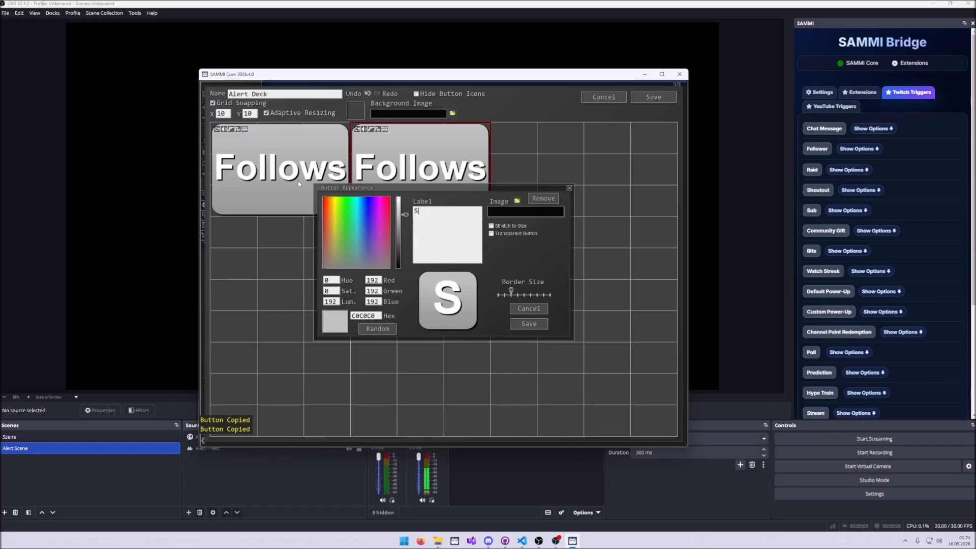
{"action": "type", "text": "ubscribers"}
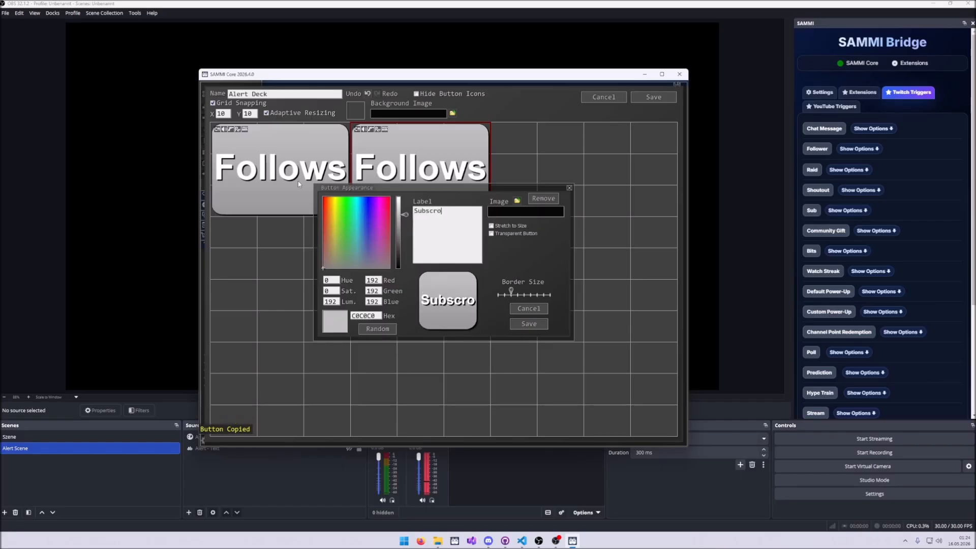
{"action": "left_click", "coordinate": [513, 324]}
{"action": "key", "text": "t"}
{"action": "key", "text": "Escape"}
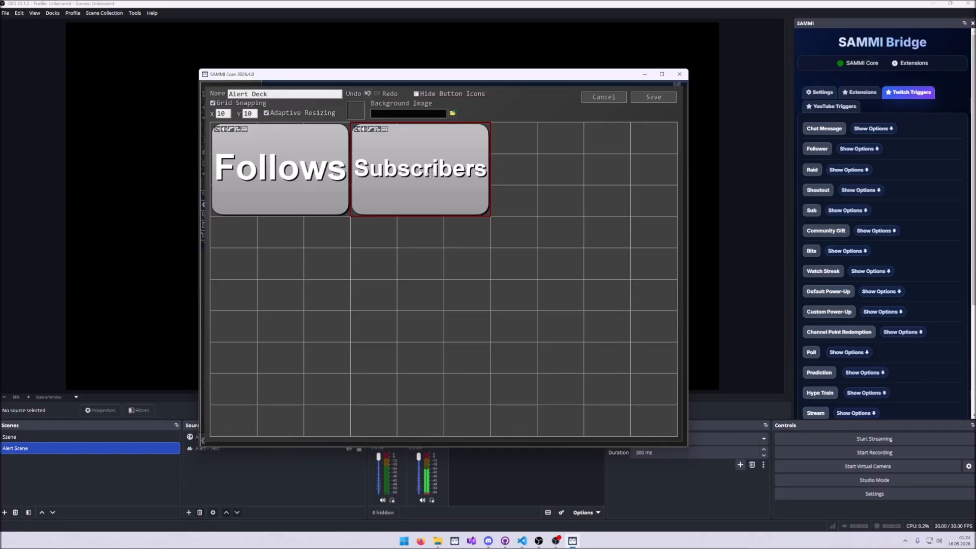
Replace the Subscribers button's Twitch New Follower trigger with a Twitch Subscription trigger.
{"action": "right_click", "coordinate": [420, 157]}
{"action": "left_click", "coordinate": [436, 191]}
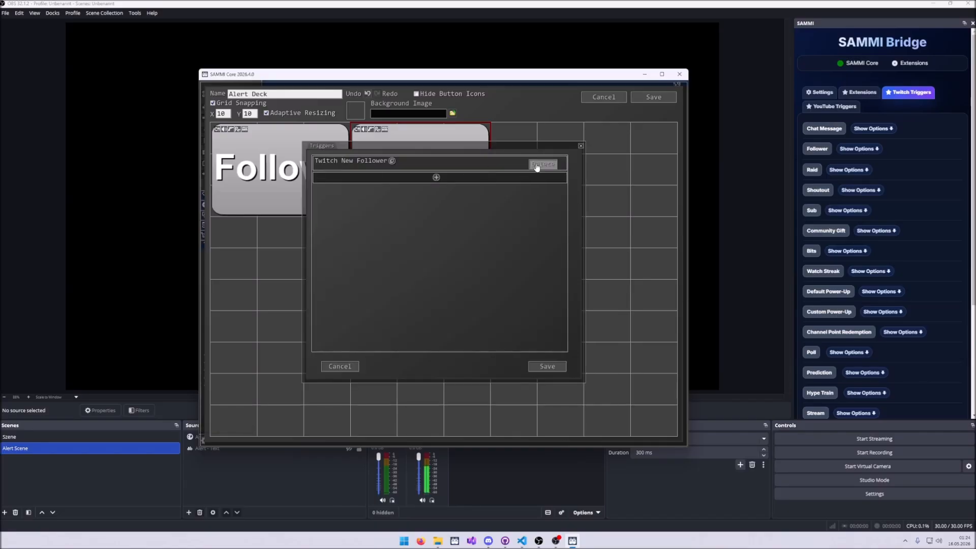
{"action": "left_click", "coordinate": [532, 164]}
{"action": "left_click", "coordinate": [436, 162]}
{"action": "scroll", "coordinate": [424, 159], "scroll_direction": "down", "scroll_amount": 3}
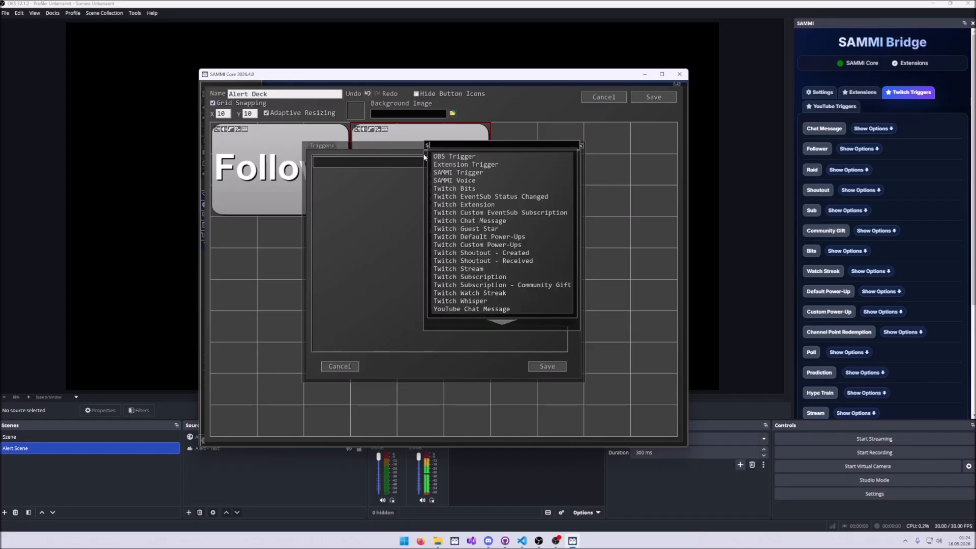
{"action": "type", "text": "sub"}
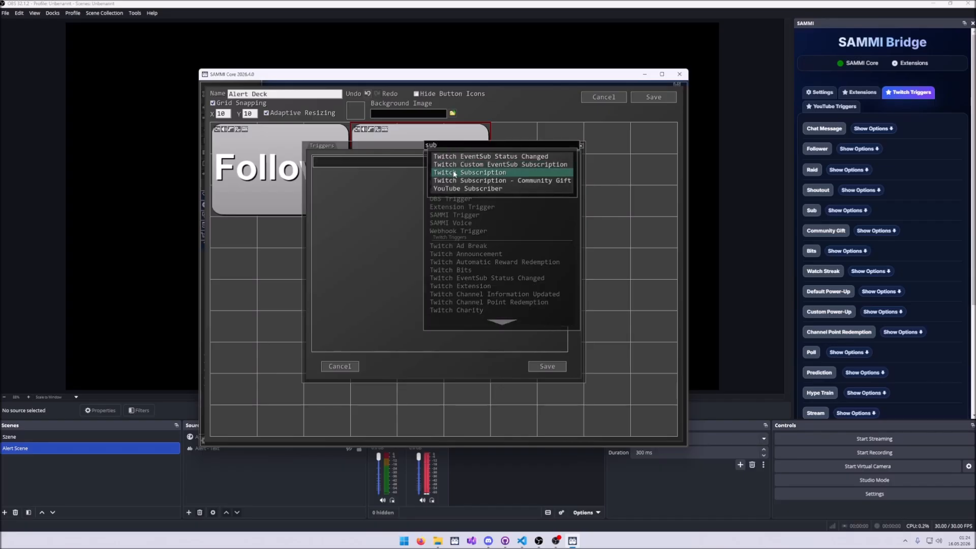
{"action": "left_click", "coordinate": [454, 173]}
Enable Tier 2, Tier 3 and Prime for the Twitch Subscription trigger and save the triggers.
{"action": "left_click", "coordinate": [353, 171]}
{"action": "left_click", "coordinate": [384, 172]}
{"action": "left_click", "coordinate": [416, 172]}
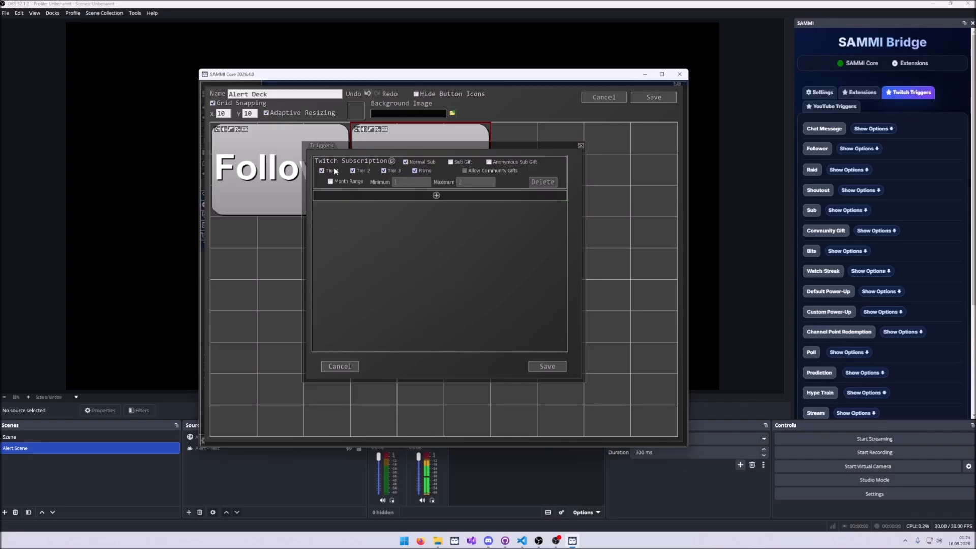
{"action": "left_click", "coordinate": [547, 366]}
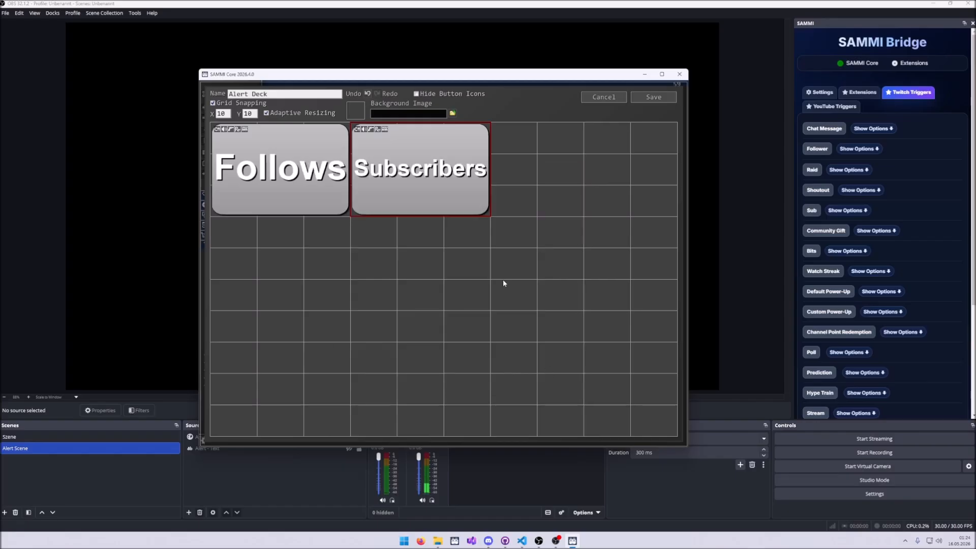
Open the Subscribers button's commands and duplicate the Trigger Pull Data command at the start of the list.
{"action": "double_click", "coordinate": [435, 159]}
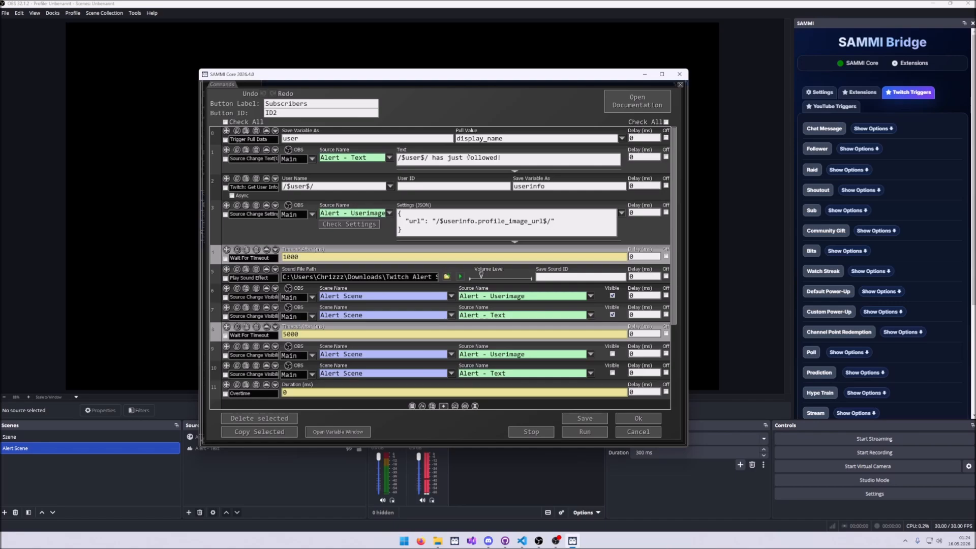
{"action": "key", "text": "ctrl+c"}
{"action": "key", "text": "ctrl+v"}
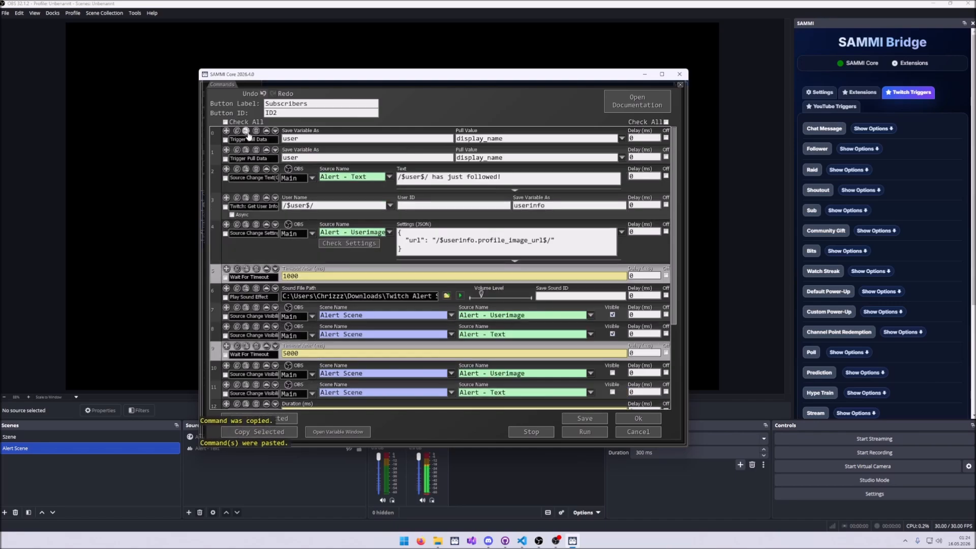
Set the second Trigger Pull Data command to pull the Twitch subscription's tier value and save it as the variable tier.
{"action": "left_click", "coordinate": [621, 157]}
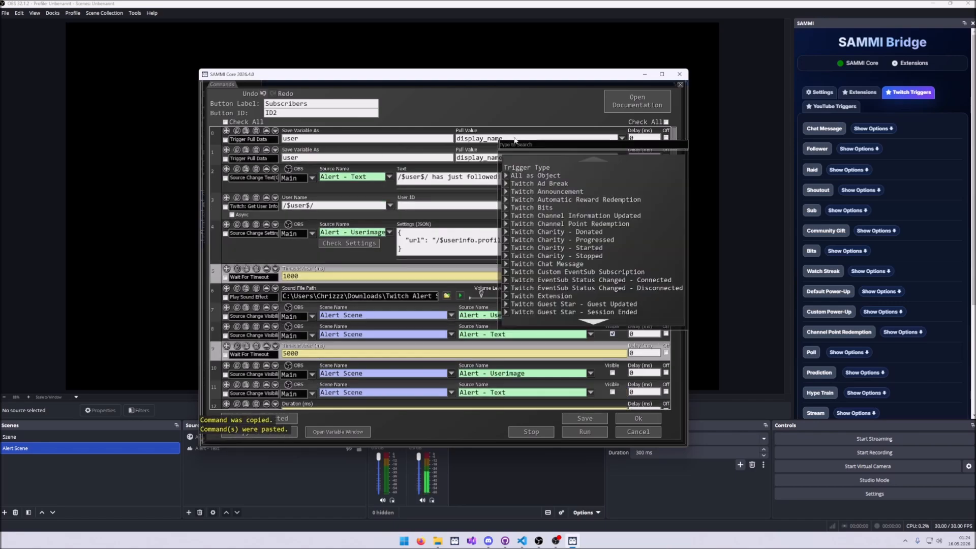
{"action": "left_click", "coordinate": [506, 137]}
{"action": "left_click_drag", "start_coordinate": [506, 136], "coordinate": [456, 138]}
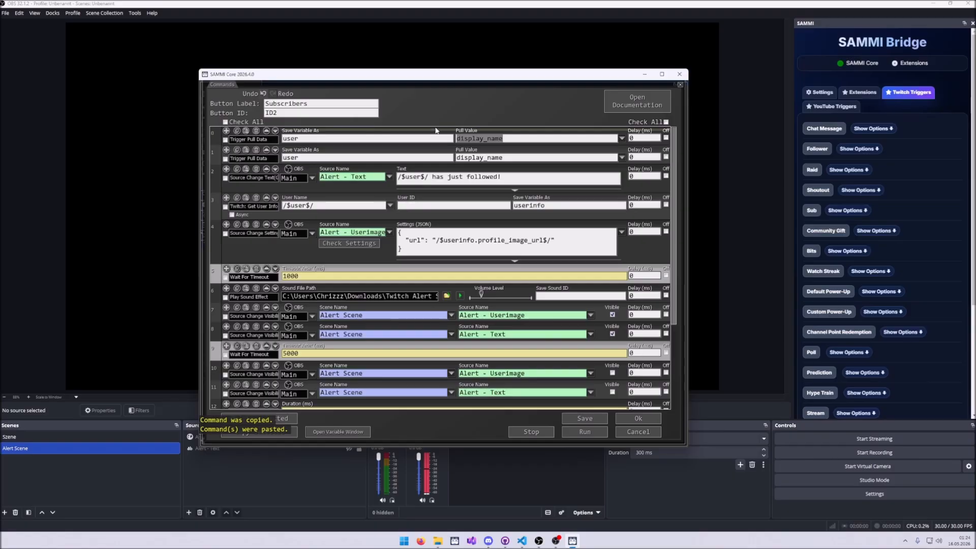
{"action": "left_click", "coordinate": [621, 158]}
{"action": "scroll", "coordinate": [584, 249], "scroll_direction": "down", "scroll_amount": 5}
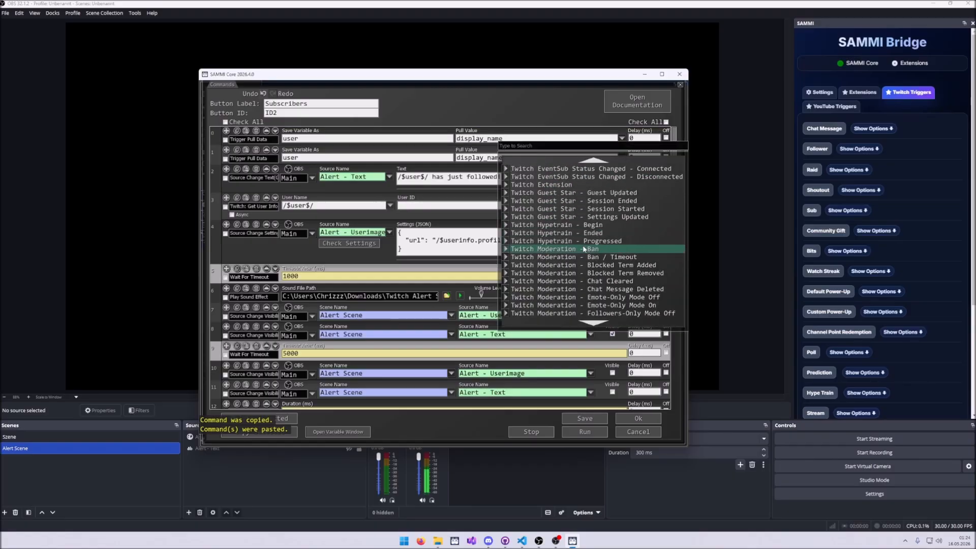
{"action": "type", "text": "ss"}
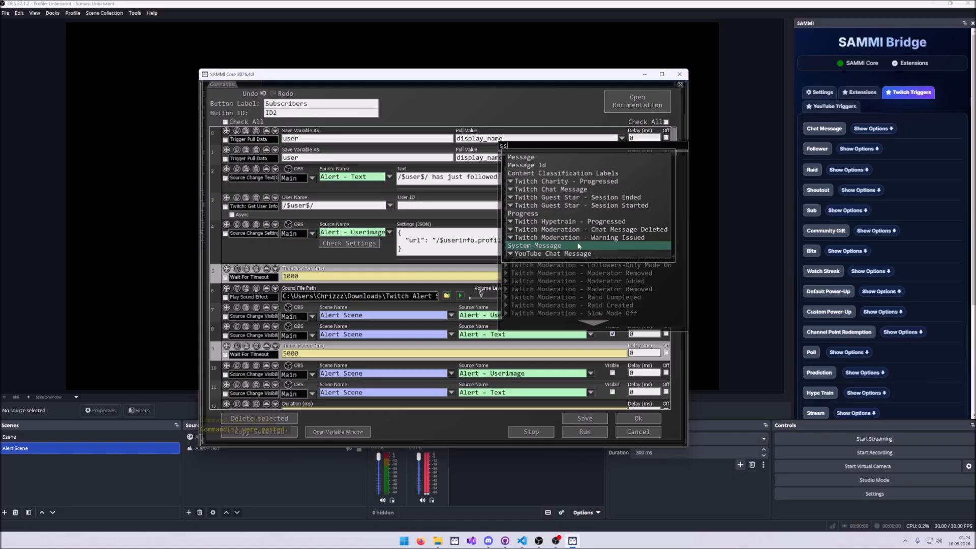
{"action": "key", "text": "BackSpace"}
{"action": "type", "text": "ubs"}
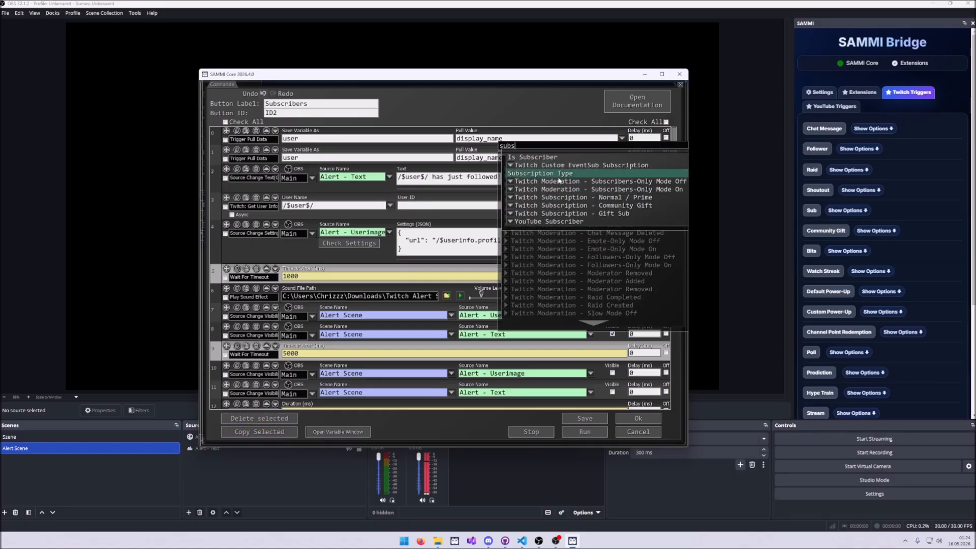
{"action": "left_click", "coordinate": [555, 201]}
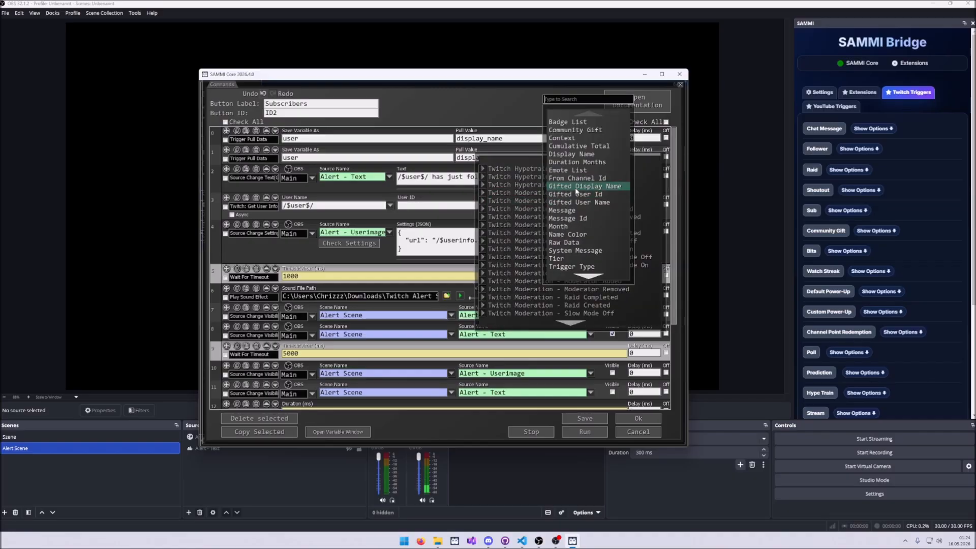
{"action": "left_click", "coordinate": [565, 261]}
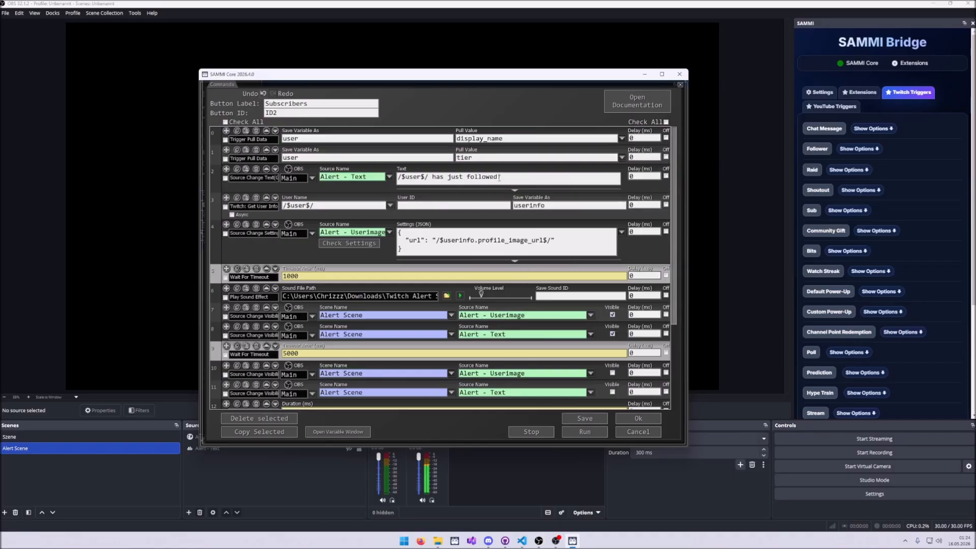
{"action": "double_click", "coordinate": [338, 154]}
{"action": "type", "text": "ti"}
Change the Alert - Text source's text to "/$user$/ just subscriber (/$tier$/)" and save the Subscribers commands.
{"action": "left_click_drag", "start_coordinate": [432, 177], "coordinate": [502, 177]}
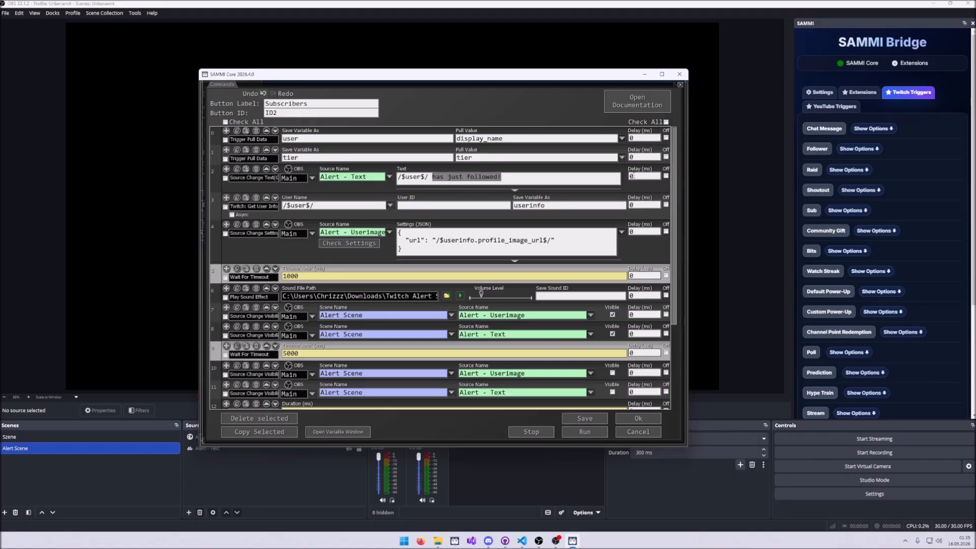
{"action": "type", "text": "just subscriber ("}
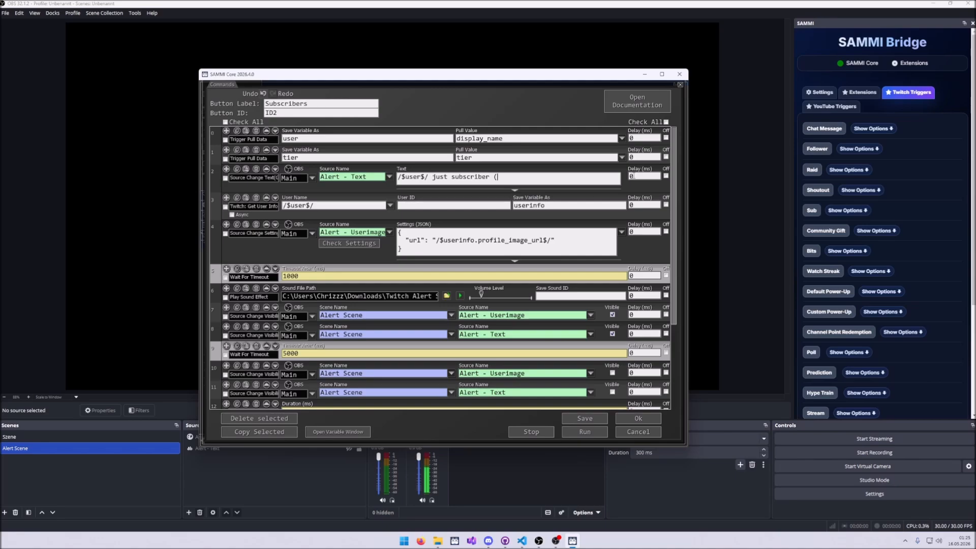
{"action": "type", "text": "/$$/tier"}
{"action": "scroll", "coordinate": [496, 233], "scroll_direction": "down", "scroll_amount": 2}
{"action": "scroll", "coordinate": [527, 273], "scroll_direction": "down", "scroll_amount": 1}
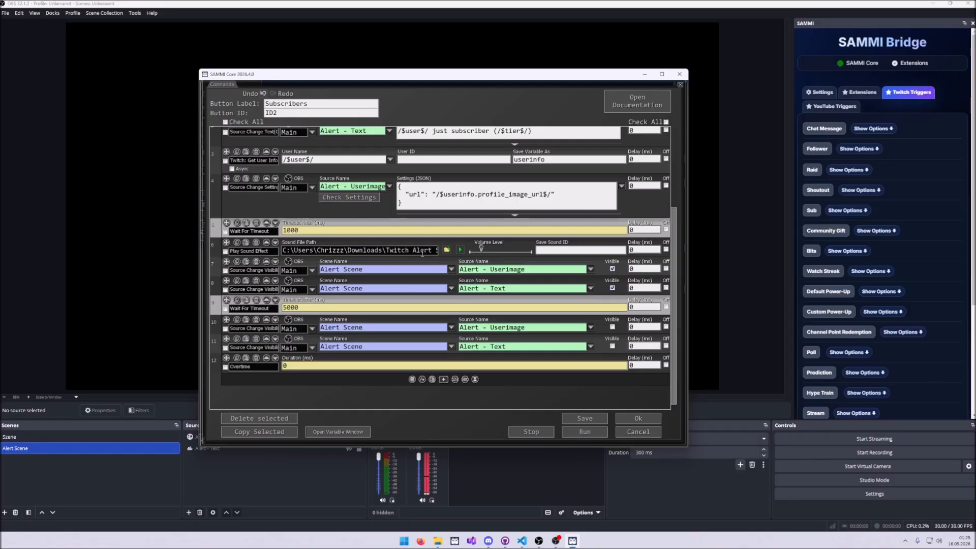
{"action": "left_click", "coordinate": [635, 421]}
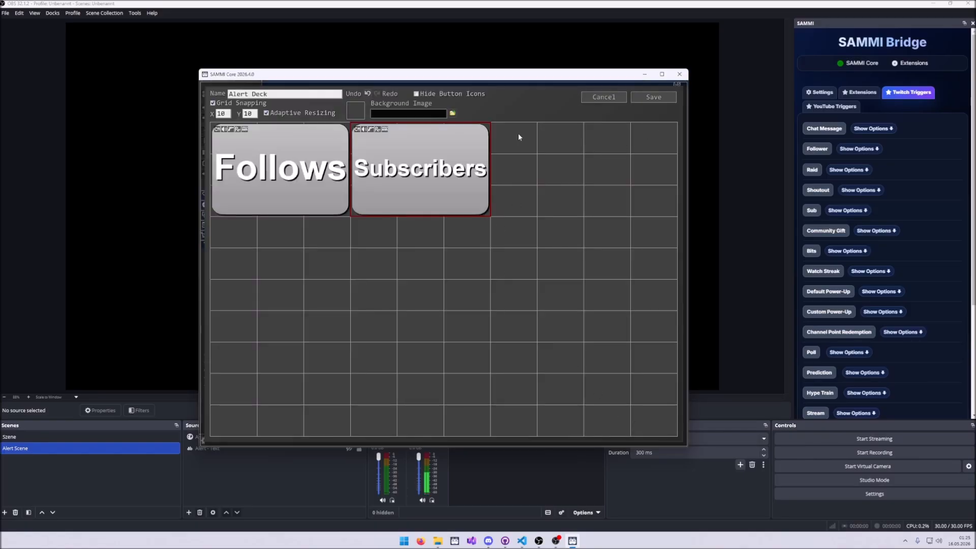
Set the Follows button's Group ID to ALERTQUEUE and save its settings.
{"action": "right_click", "coordinate": [307, 164]}
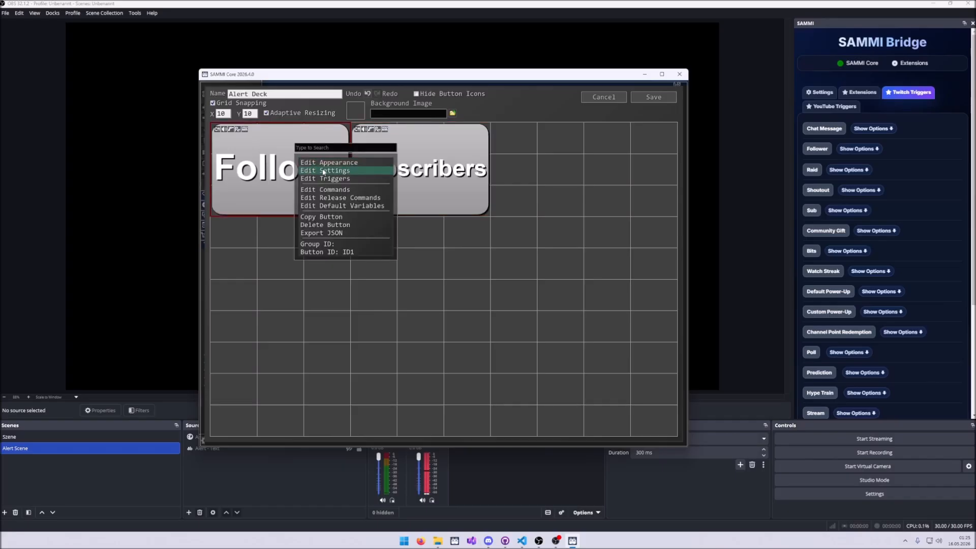
{"action": "left_click", "coordinate": [323, 172]}
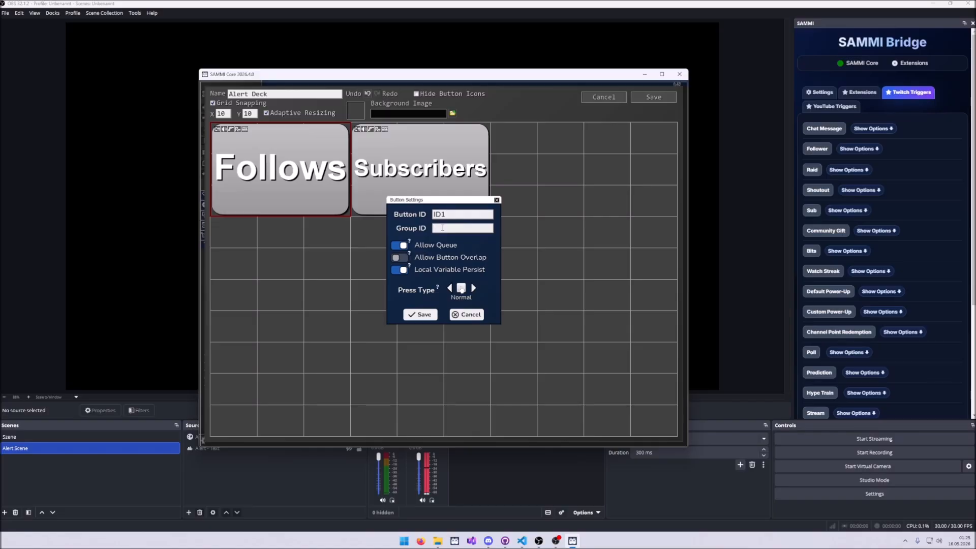
{"action": "left_click", "coordinate": [443, 227]}
{"action": "type", "text": "ALERTQUEUE"}
{"action": "left_click", "coordinate": [429, 315]}
Give the Subscribers button the same Group ID as the Follows button, then save its settings and the deck.
{"action": "right_click", "coordinate": [417, 200]}
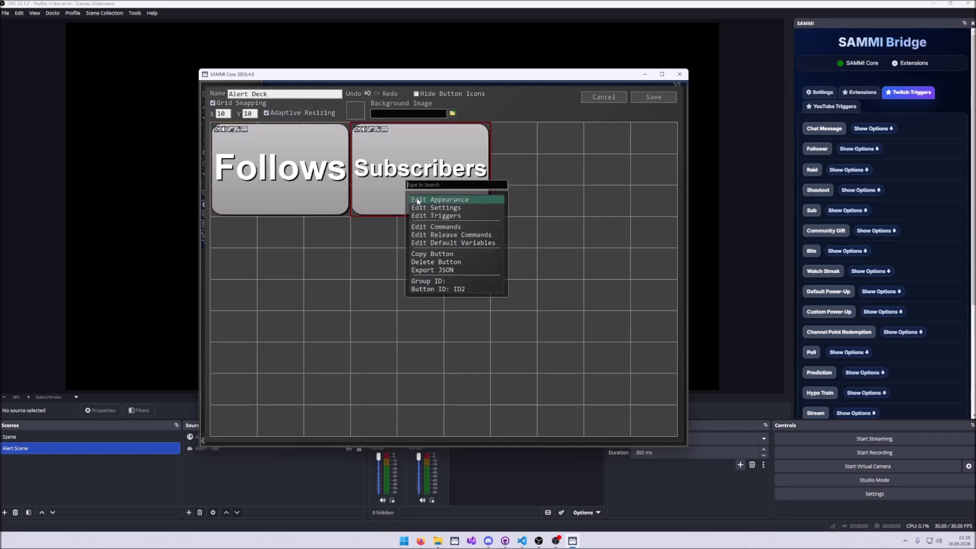
{"action": "left_click", "coordinate": [435, 207]}
{"action": "left_click", "coordinate": [446, 307]}
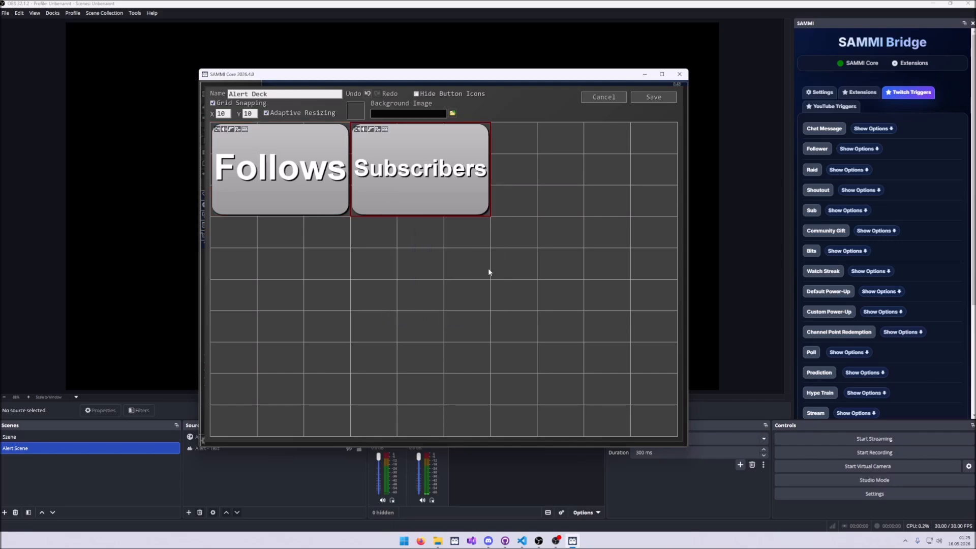
{"action": "left_click", "coordinate": [654, 97]}
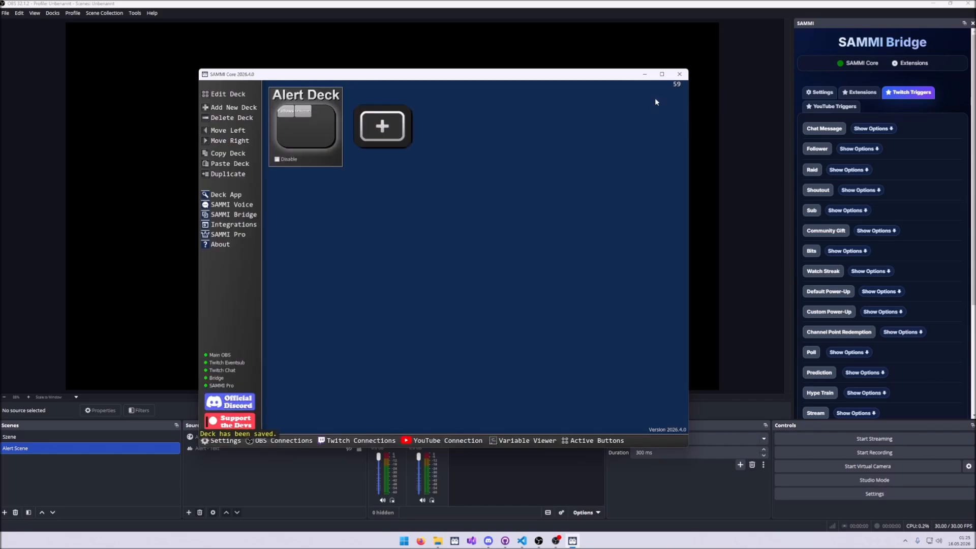
Switch to OBS and fire the Sub test trigger twice from SAMMI Bridge to check the subscriber alert.
{"action": "left_click", "coordinate": [869, 113]}
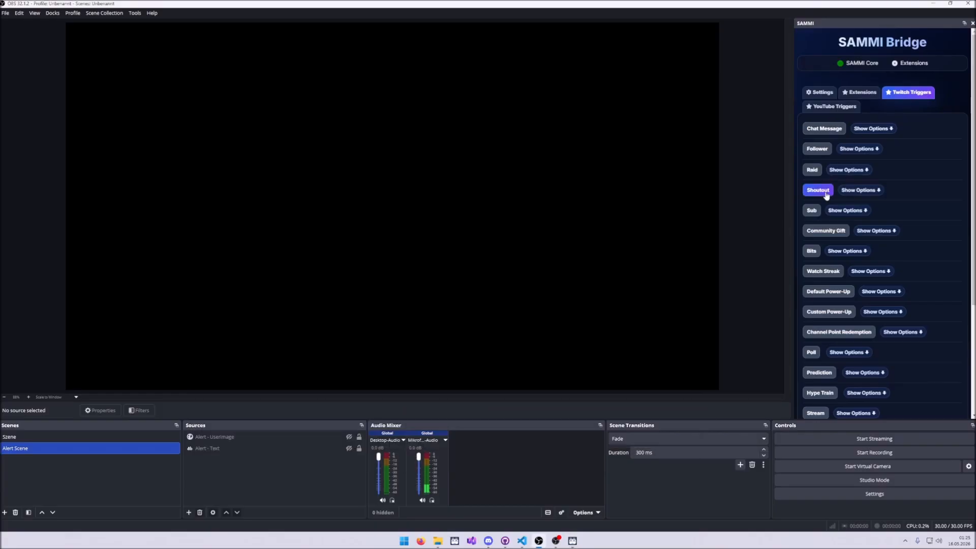
{"action": "left_click", "coordinate": [812, 209]}
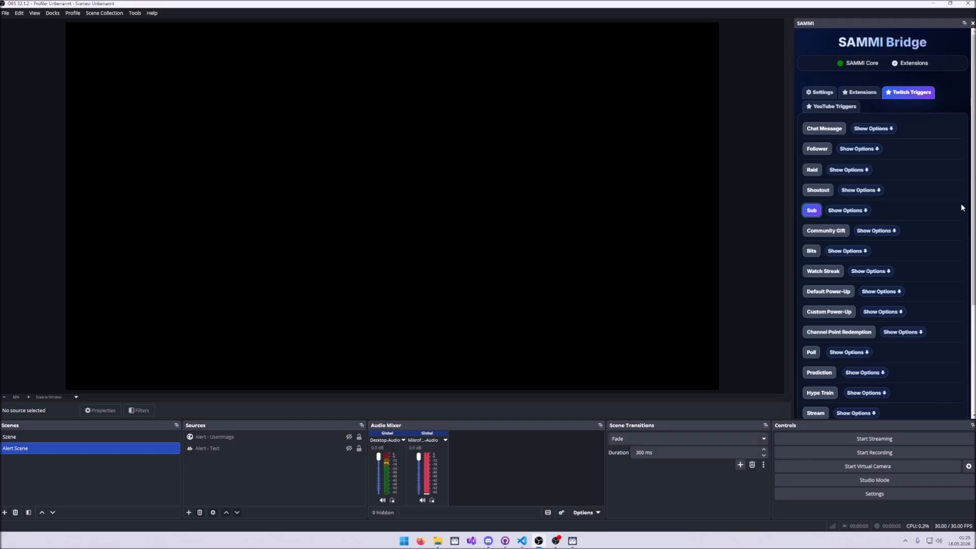
{"action": "left_click", "coordinate": [813, 214]}
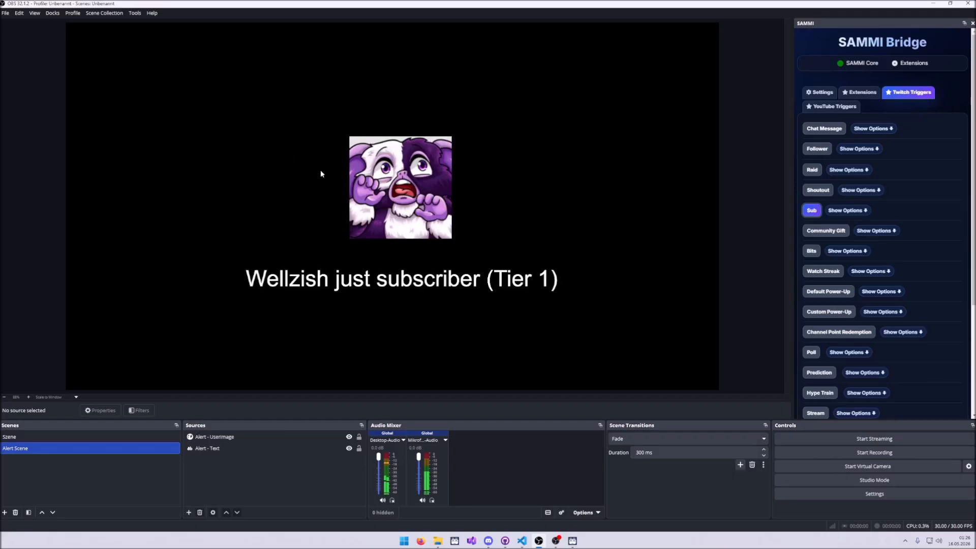
Switch to SAMMI Core, open the Alert Deck for editing and duplicate the Subscribers button beside the original.
{"action": "left_click", "coordinate": [572, 541]}
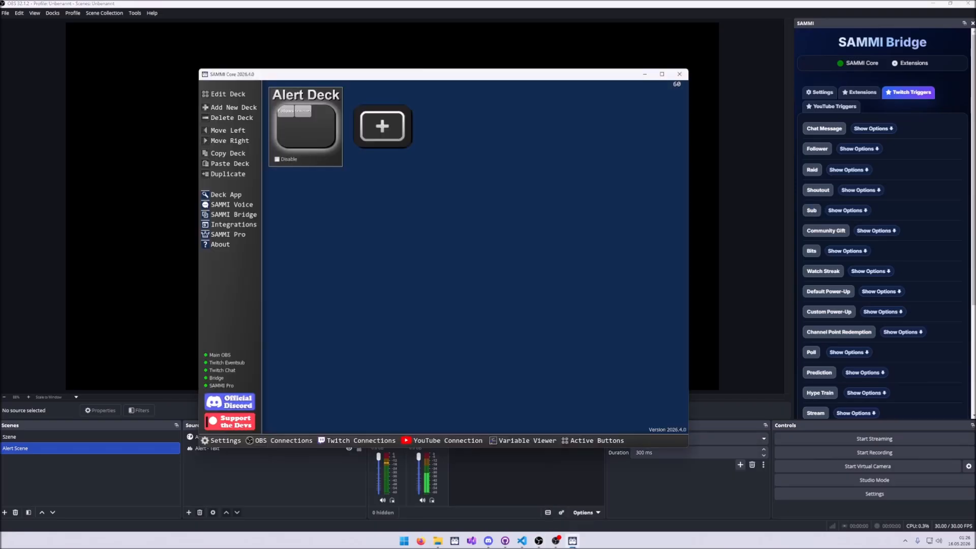
{"action": "double_click", "coordinate": [325, 121]}
{"action": "left_click", "coordinate": [464, 166]}
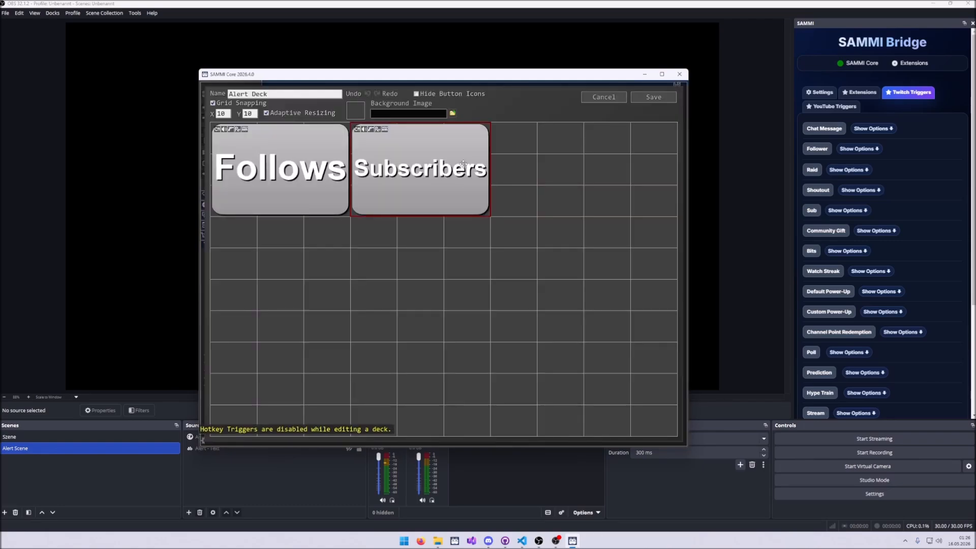
{"action": "key", "text": "ctrl+c"}
{"action": "key", "text": "ctrl+v"}
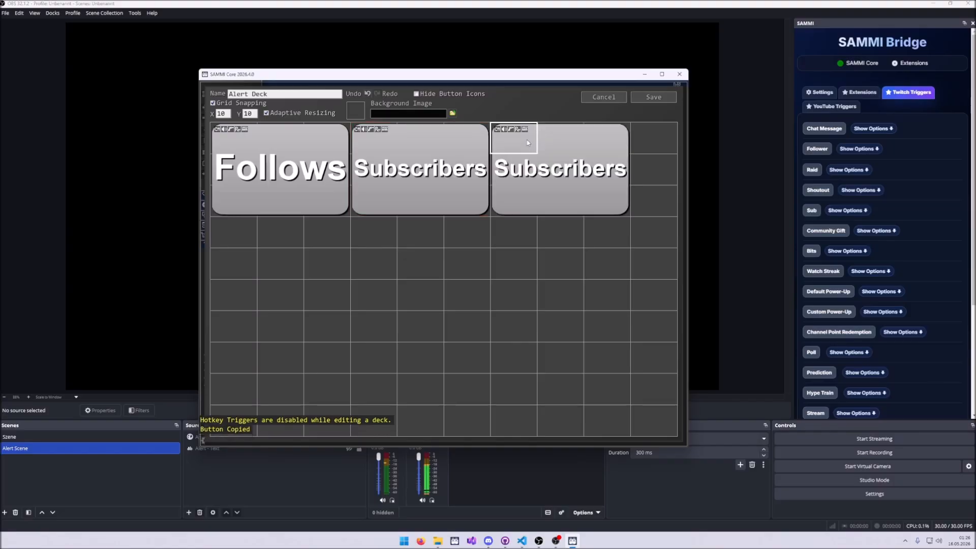
Change the duplicated Subscribers button's label to Raids and save its appearance.
{"action": "double_click", "coordinate": [556, 156]}
{"action": "left_click_drag", "start_coordinate": [472, 222], "coordinate": [355, 190]}
{"action": "type", "text": "Raids"}
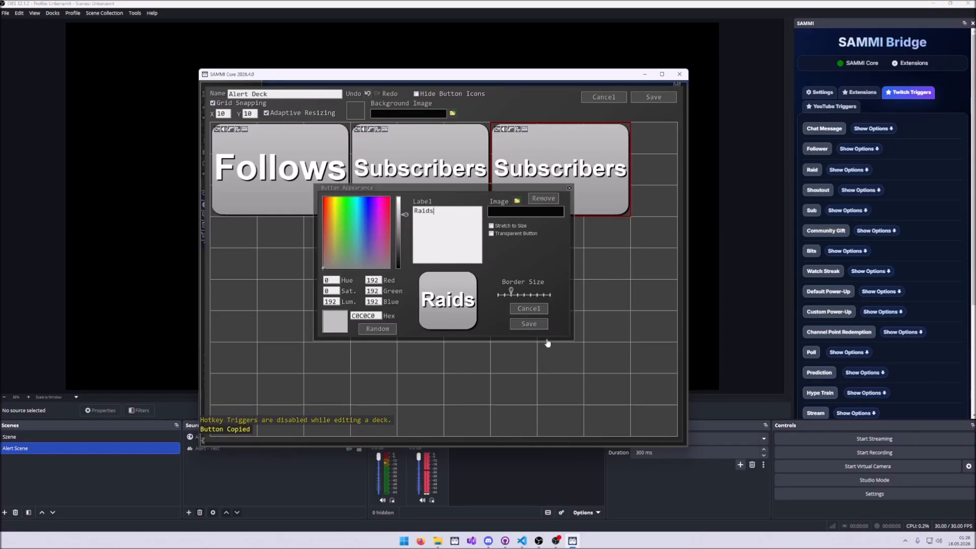
{"action": "left_click", "coordinate": [530, 324]}
{"action": "double_click", "coordinate": [561, 173]}
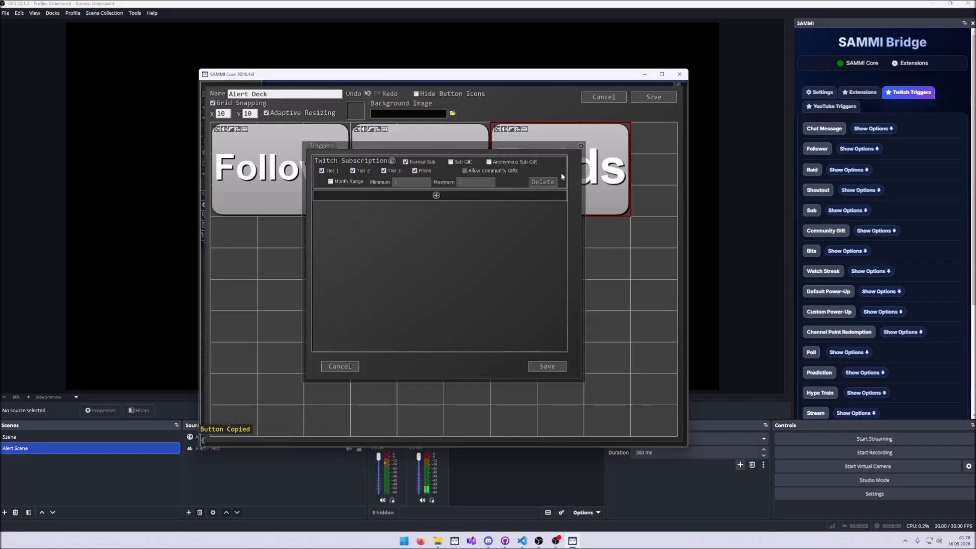
{"action": "left_click", "coordinate": [440, 162]}
{"action": "scroll", "coordinate": [439, 163], "scroll_direction": "down", "scroll_amount": 5}
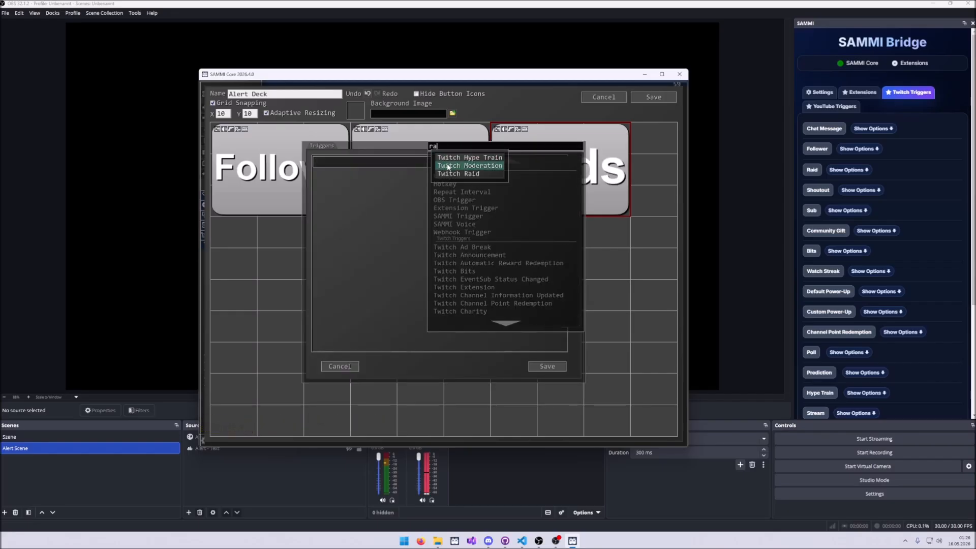
{"action": "left_click", "coordinate": [452, 175]}
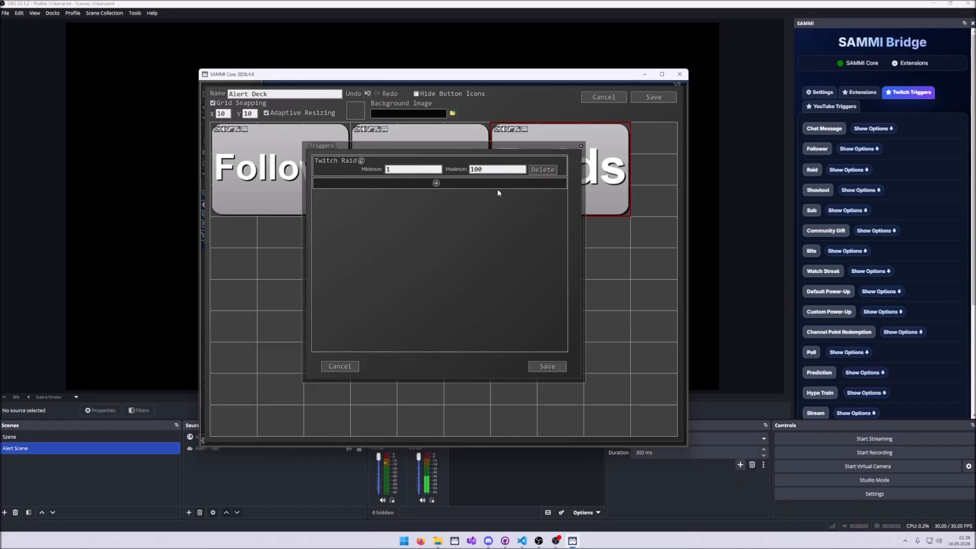
{"action": "left_click", "coordinate": [518, 169]}
{"action": "type", "text": "0000000"}
{"action": "left_click", "coordinate": [548, 366]}
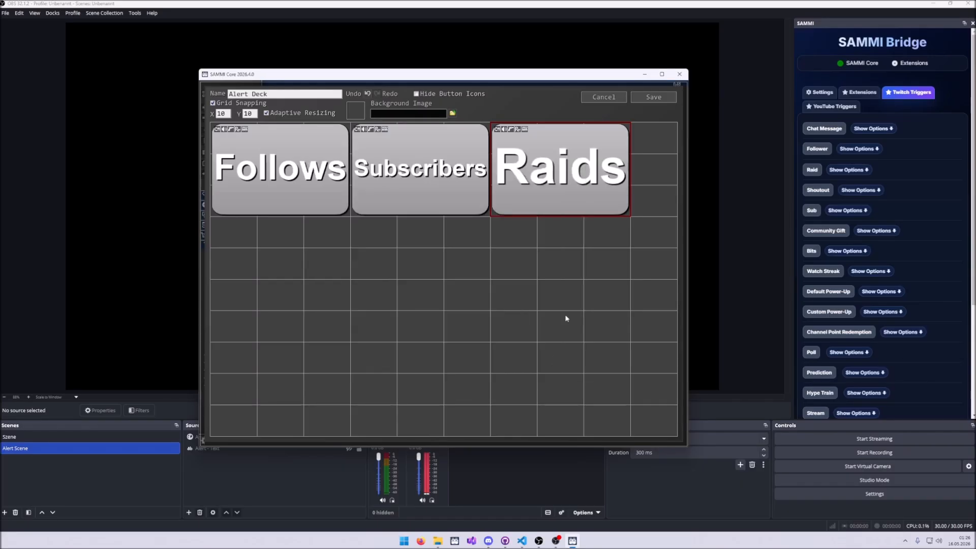
Set the Raids button's second Trigger Pull Data command to pull the Twitch Raid amount and save it as the variable amount.
{"action": "double_click", "coordinate": [518, 168]}
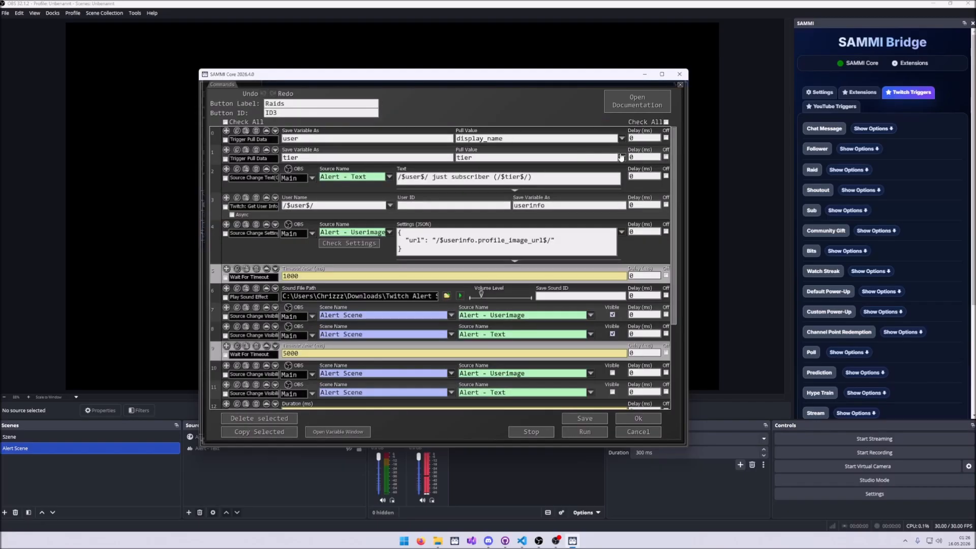
{"action": "left_click", "coordinate": [621, 138]}
{"action": "type", "text": "raid"}
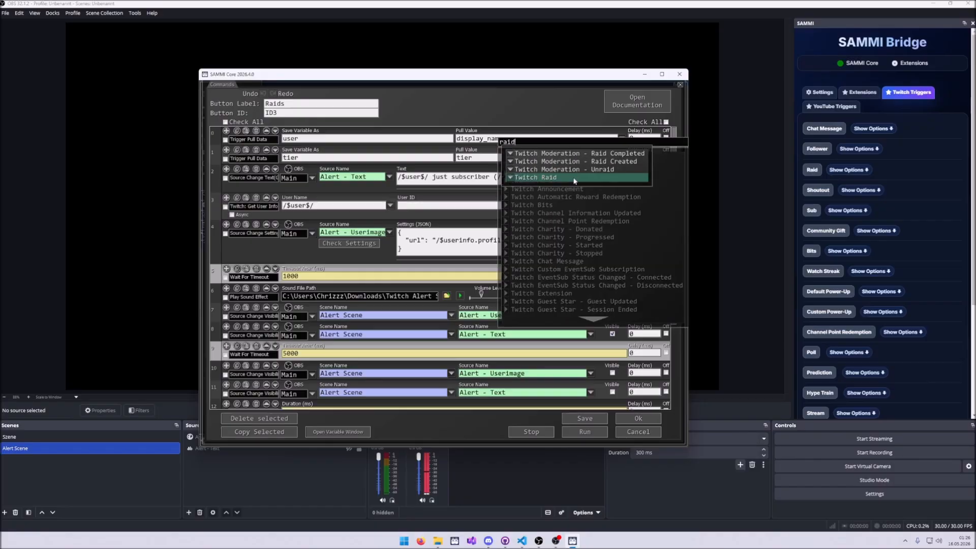
{"action": "left_click", "coordinate": [575, 181]}
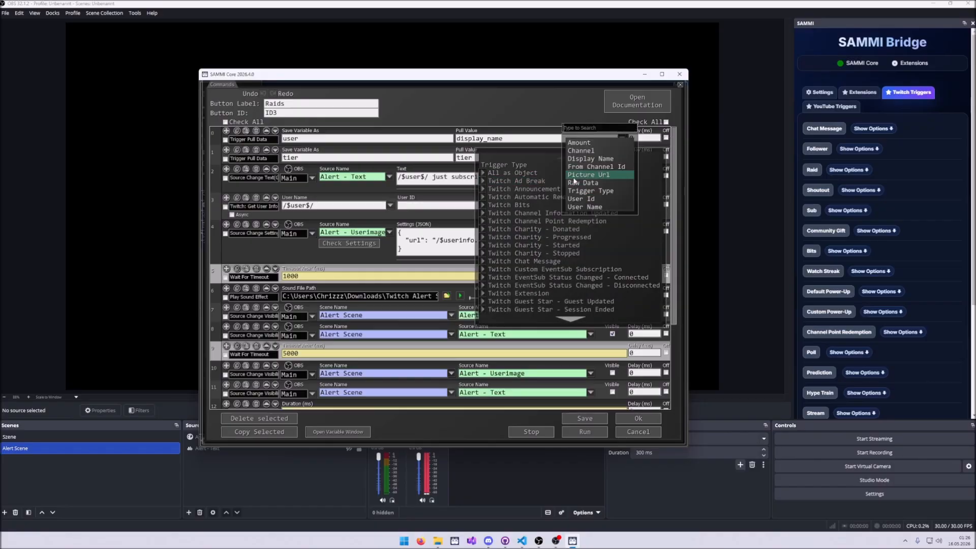
{"action": "left_click", "coordinate": [581, 145]}
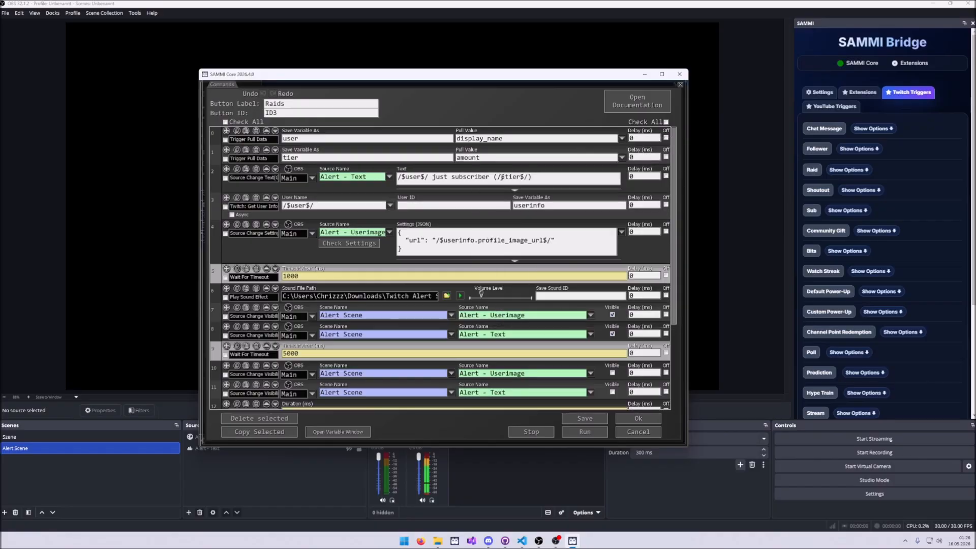
{"action": "double_click", "coordinate": [494, 157]}
{"action": "key", "text": "ctrl+c"}
{"action": "double_click", "coordinate": [384, 158]}
{"action": "key", "text": "ctrl+v"}
Change the Alert - Text source's text to "/$user$/ just raided us with /$amount$/ viewers" and save the Raids commands.
{"action": "left_click_drag", "start_coordinate": [452, 177], "coordinate": [625, 181]}
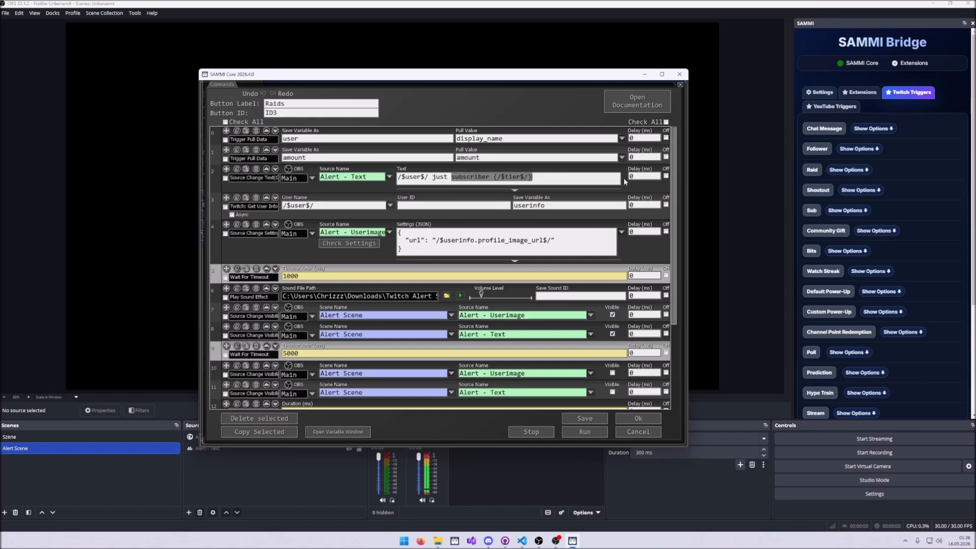
{"action": "type", "text": "raid"}
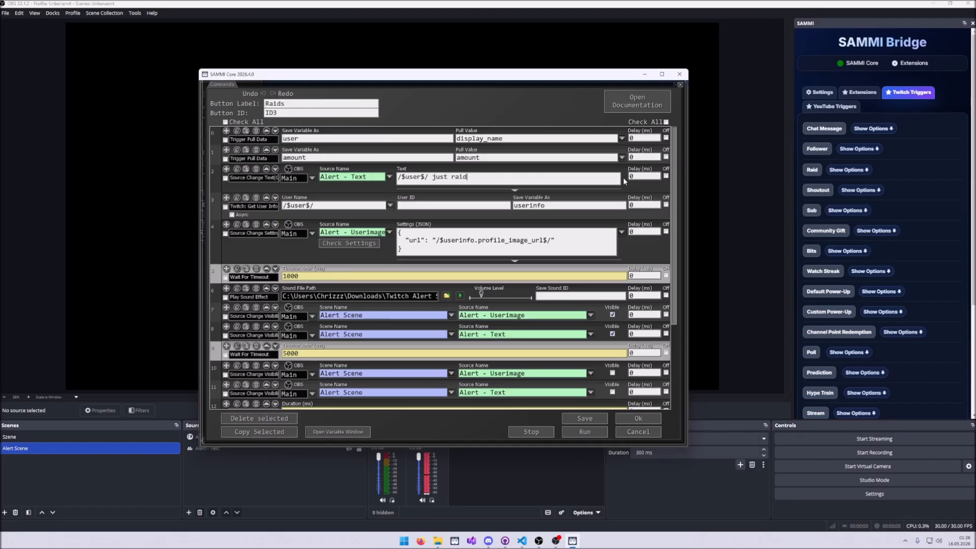
{"action": "type", "text": "ed us with /$amount$/"}
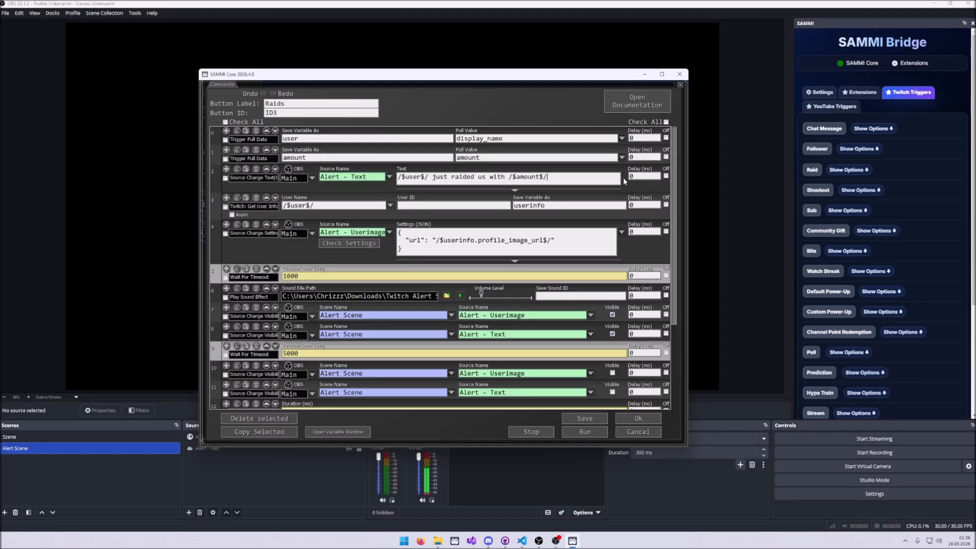
{"action": "type", "text": " viewers"}
{"action": "scroll", "coordinate": [625, 394], "scroll_direction": "down", "scroll_amount": 1}
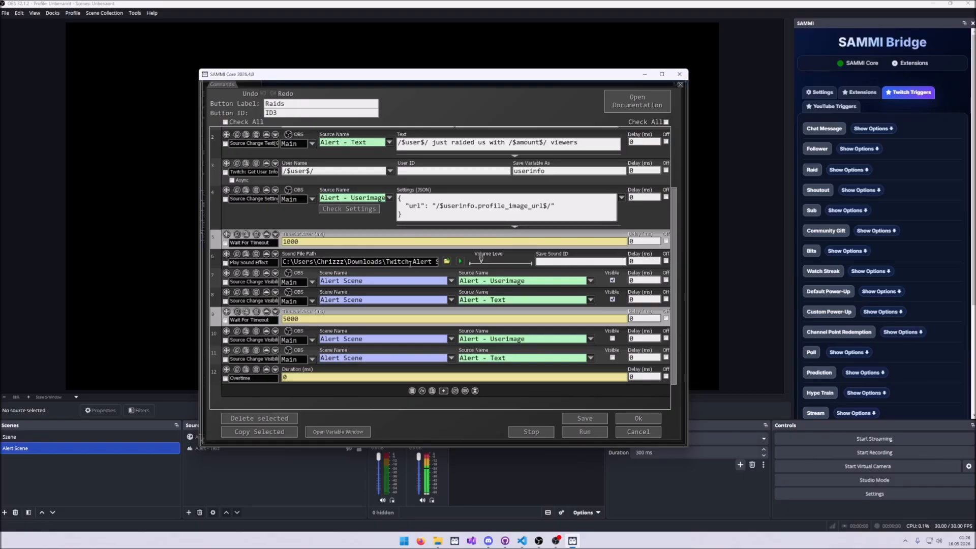
{"action": "left_click_drag", "start_coordinate": [399, 262], "coordinate": [441, 262]}
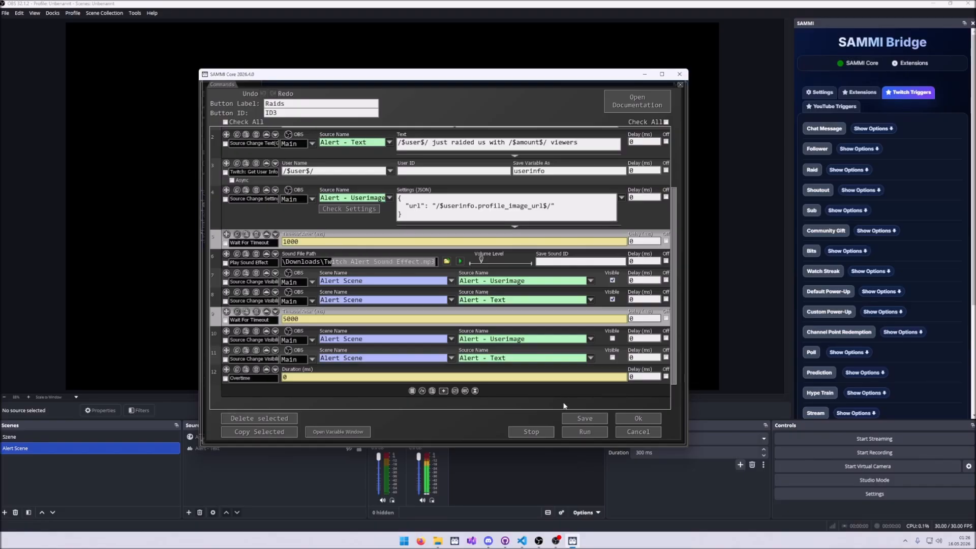
{"action": "left_click", "coordinate": [639, 420]}
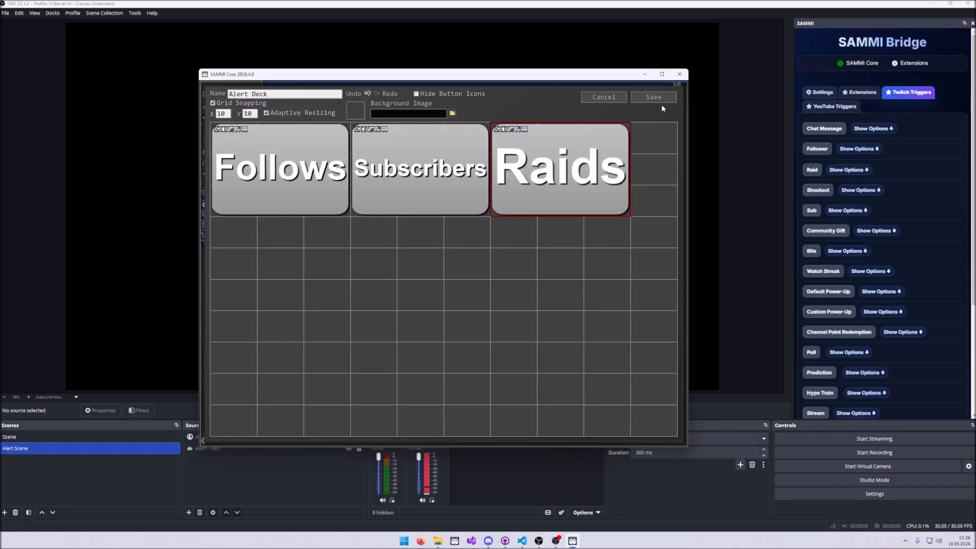
Save the Alert Deck, then switch to OBS and fire the Raid test trigger to check the raid alert.
{"action": "left_click", "coordinate": [664, 99]}
{"action": "left_click", "coordinate": [742, 175]}
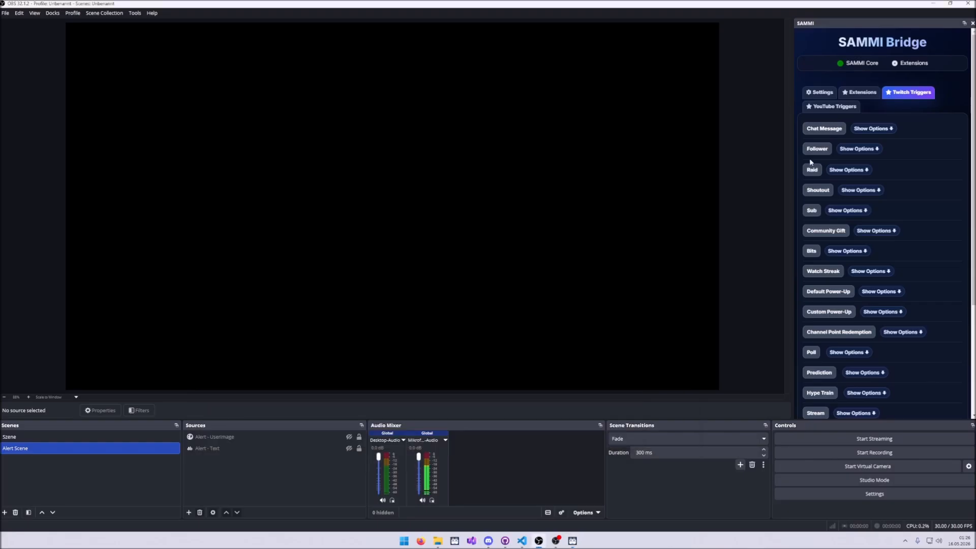
{"action": "left_click", "coordinate": [812, 169]}
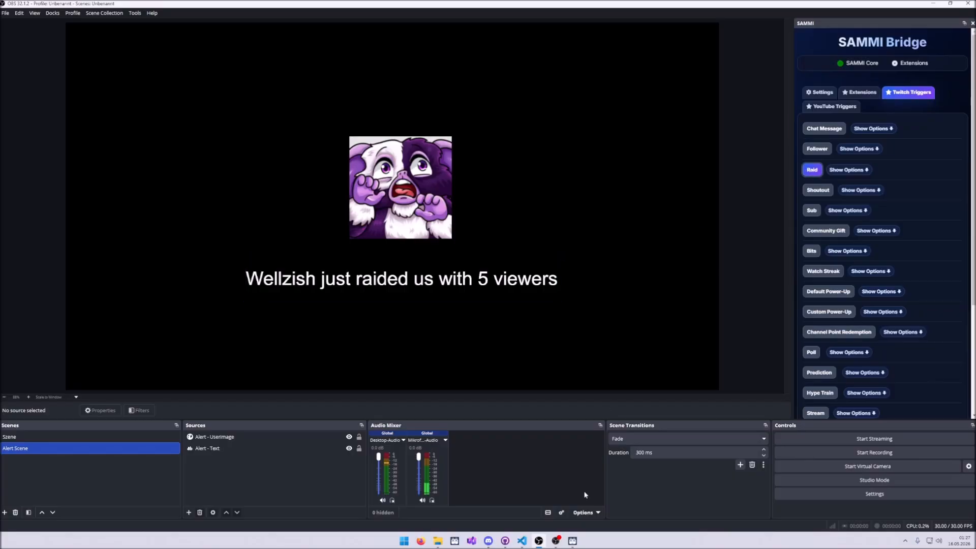
Switch to SAMMI Core, reopen the Alert Deck and duplicate the Raids button into the space below Follows.
{"action": "left_click", "coordinate": [573, 540]}
{"action": "left_click", "coordinate": [316, 134]}
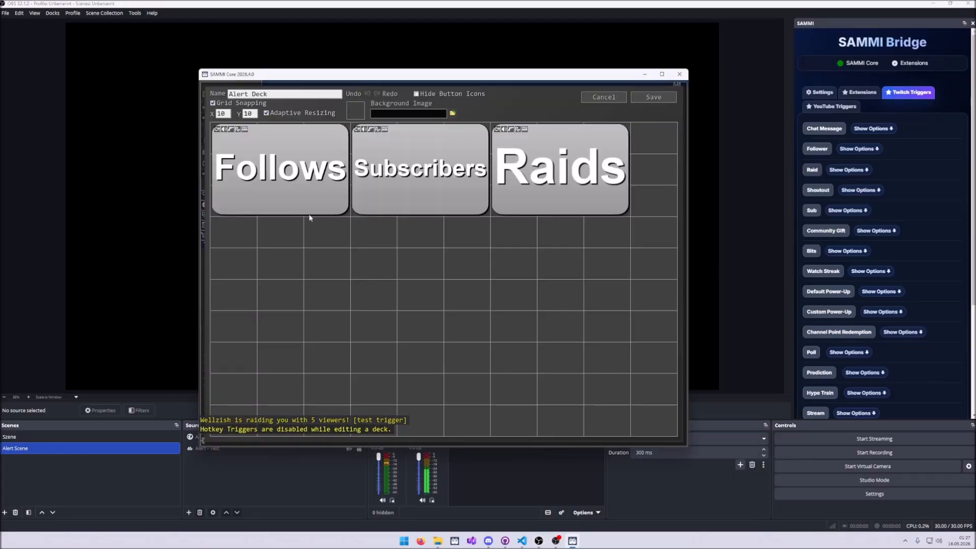
{"action": "right_click", "coordinate": [238, 232]}
{"action": "left_click", "coordinate": [518, 178]}
{"action": "left_click", "coordinate": [519, 180]}
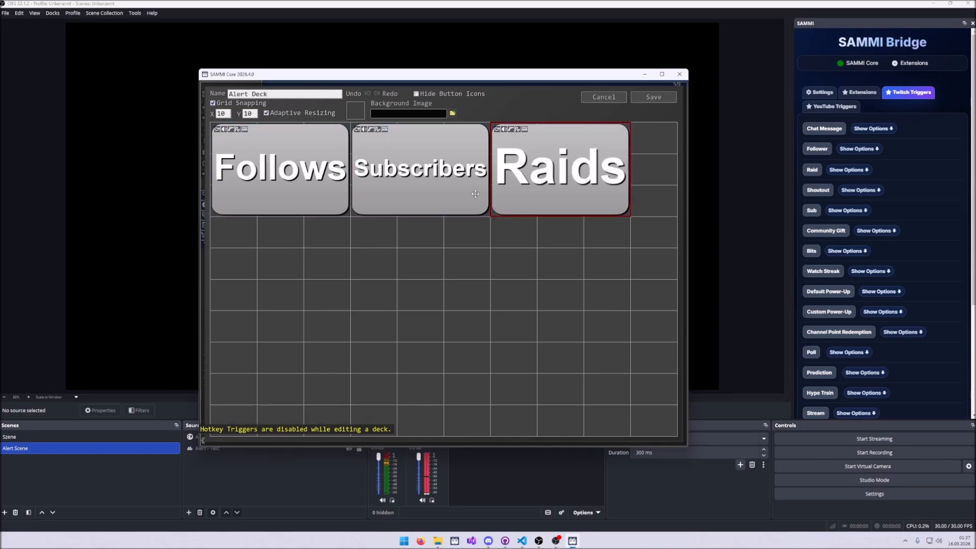
{"action": "key", "text": "ctrl+c"}
{"action": "left_click", "coordinate": [253, 230]}
{"action": "key", "text": "ctrl+v"}
Change the label of the duplicated Raids button below Follows to Bits and save its appearance.
{"action": "right_click", "coordinate": [277, 219]}
{"action": "left_click", "coordinate": [294, 240]}
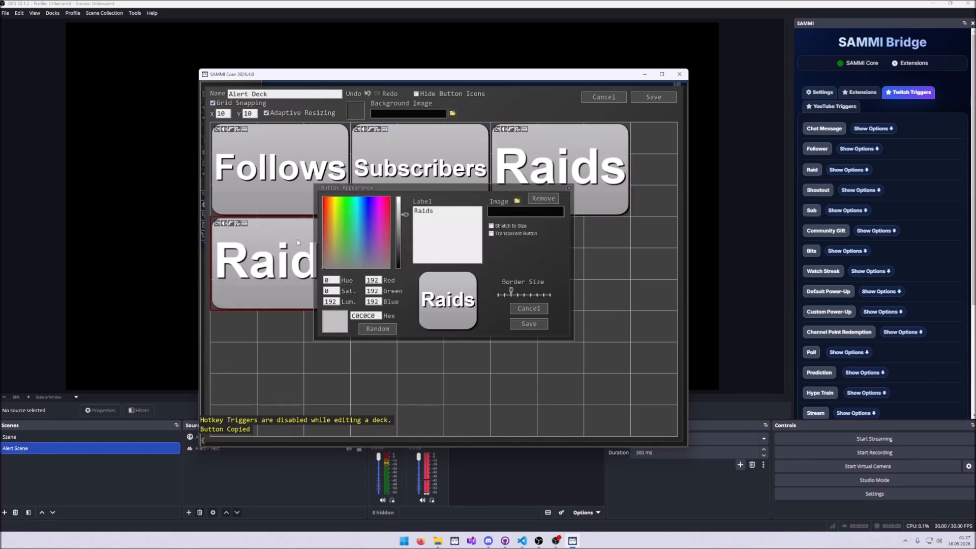
{"action": "left_click_drag", "start_coordinate": [468, 221], "coordinate": [279, 174]}
{"action": "type", "text": "Bits"}
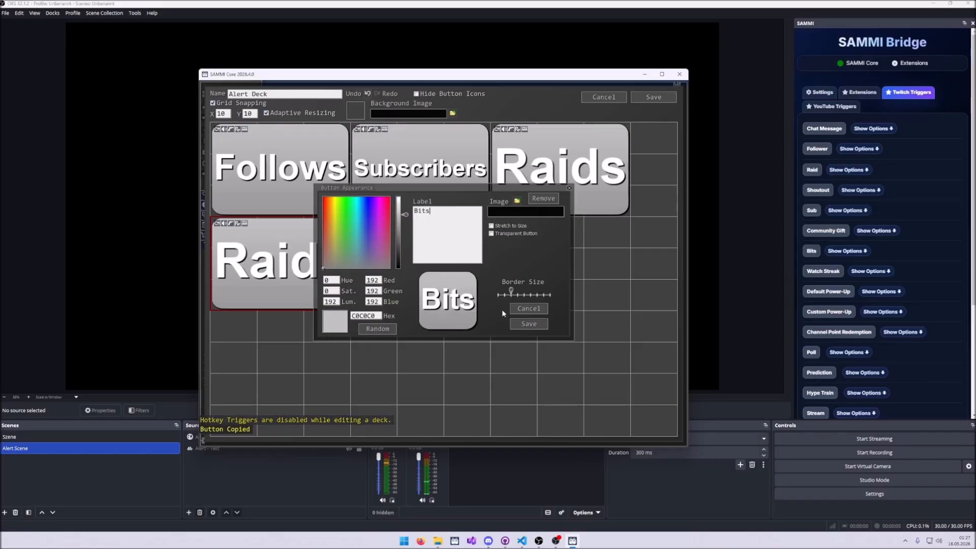
{"action": "left_click", "coordinate": [531, 324]}
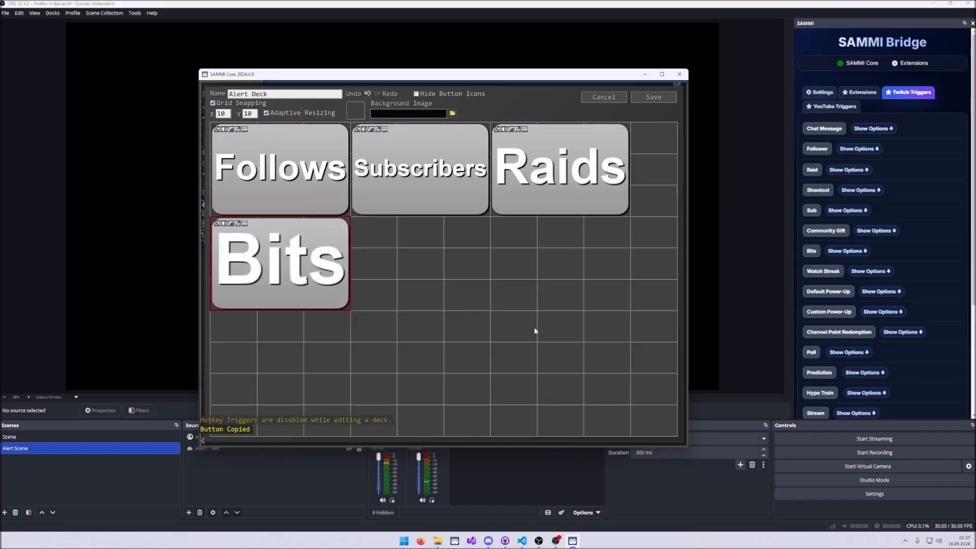
Replace the Bits button's raid trigger with a Twitch Bits trigger, set its maximum to 10000000 and save.
{"action": "double_click", "coordinate": [300, 264]}
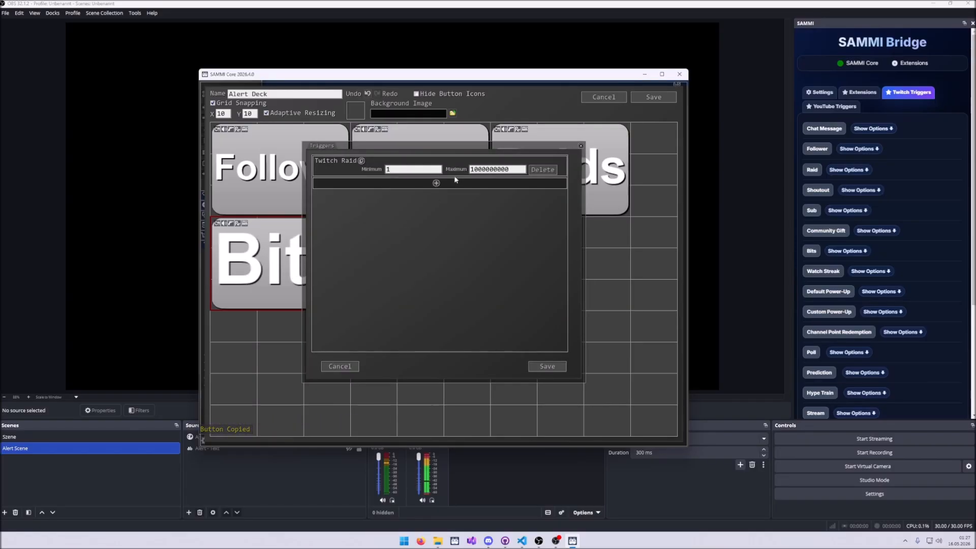
{"action": "left_click", "coordinate": [447, 177]}
{"action": "left_click", "coordinate": [425, 163]}
{"action": "type", "text": "bits"}
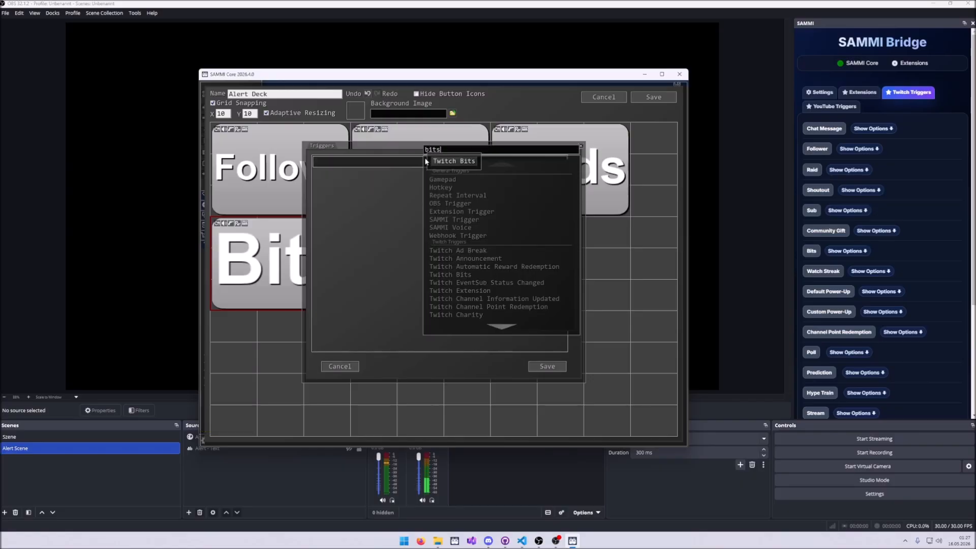
{"action": "left_click", "coordinate": [426, 161]}
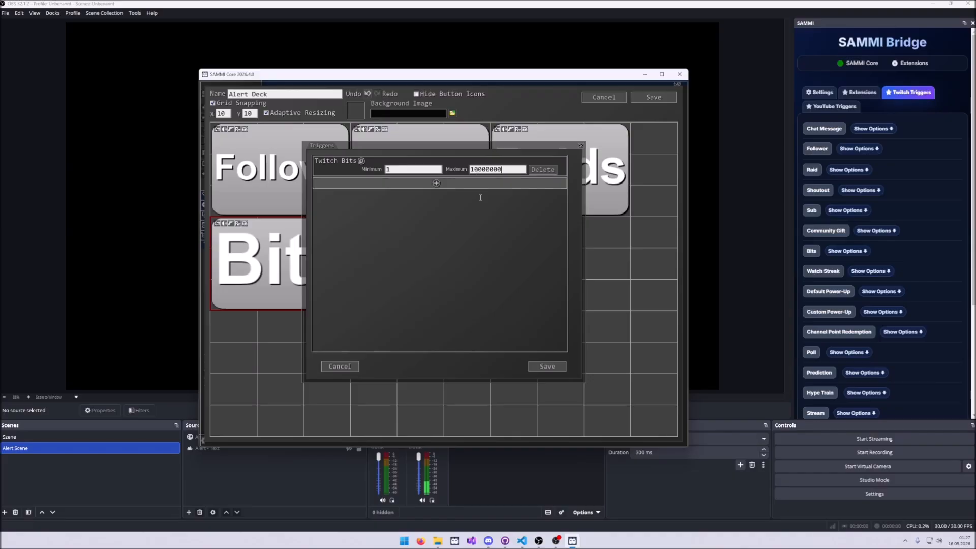
{"action": "left_click", "coordinate": [546, 365]}
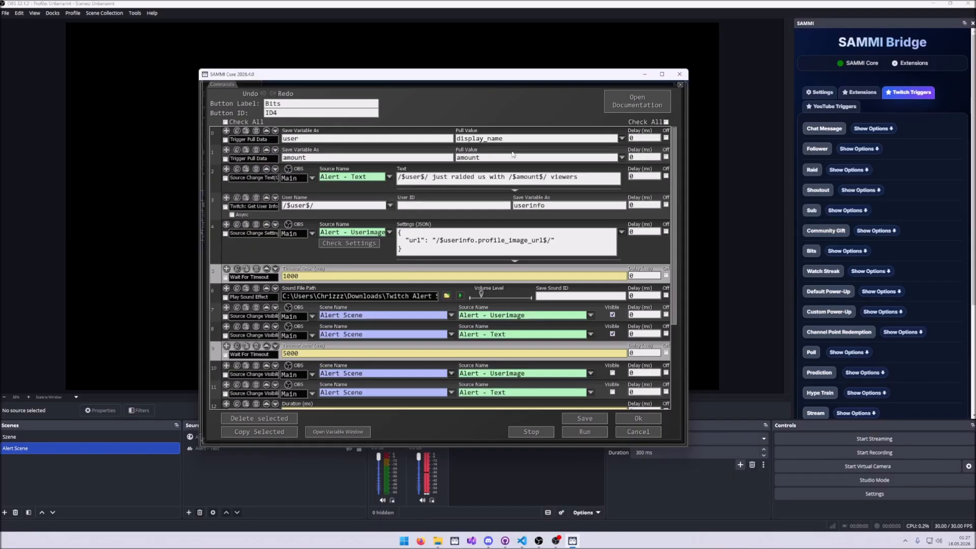
Set the amount variable's pull value in the Bits button to the Amount value of the Twitch Bits trigger.
{"action": "left_click", "coordinate": [622, 158]}
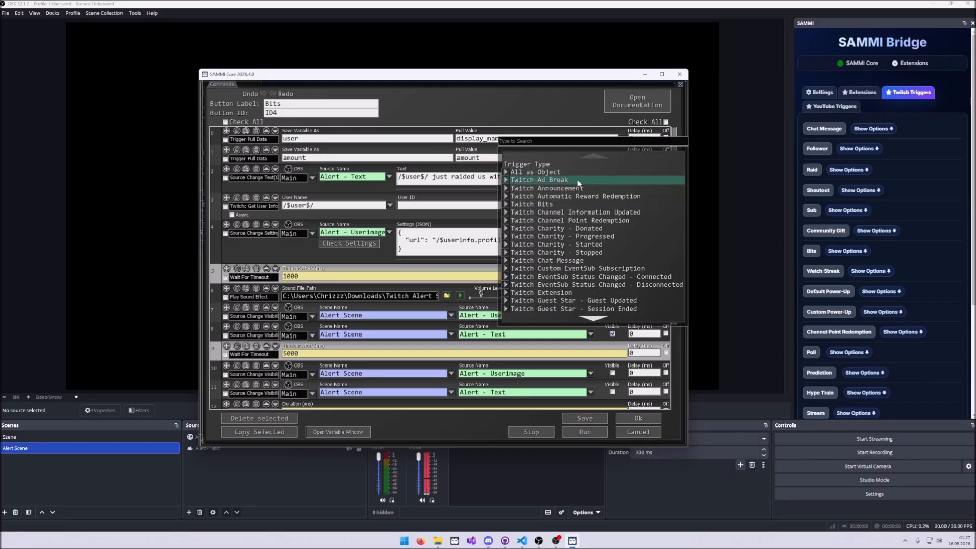
{"action": "left_click", "coordinate": [539, 204]}
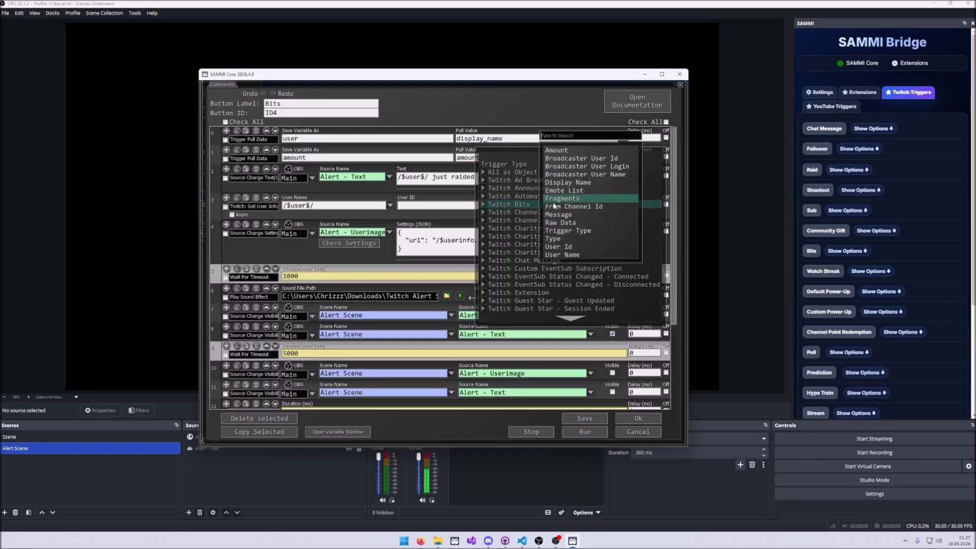
{"action": "left_click", "coordinate": [572, 152]}
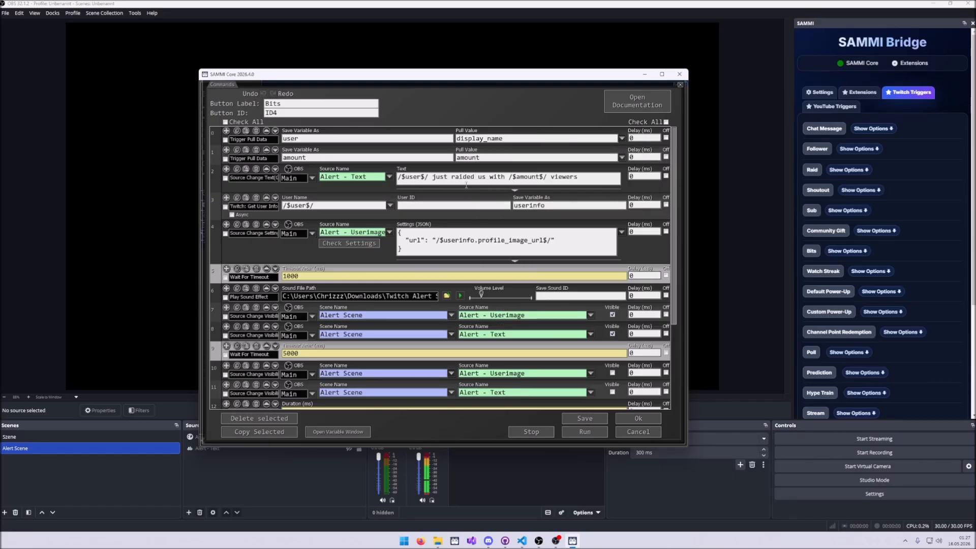
Change the Alert - Text message to "/$user$/ just supported this channel with /$amount$/ bits!" and save the commands and the Alert Deck.
{"action": "left_click_drag", "start_coordinate": [451, 176], "coordinate": [505, 177]}
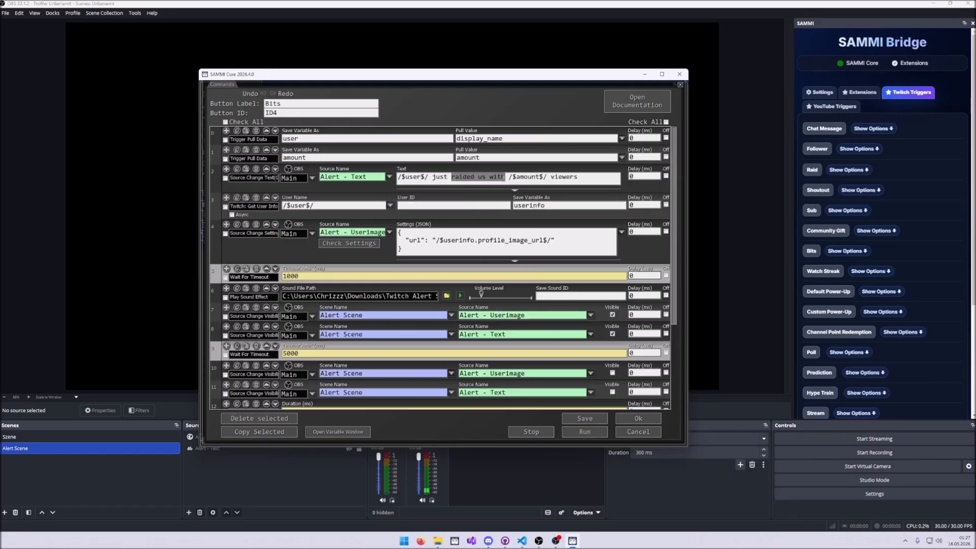
{"action": "type", "text": "support"}
{"action": "type", "text": "ed this "}
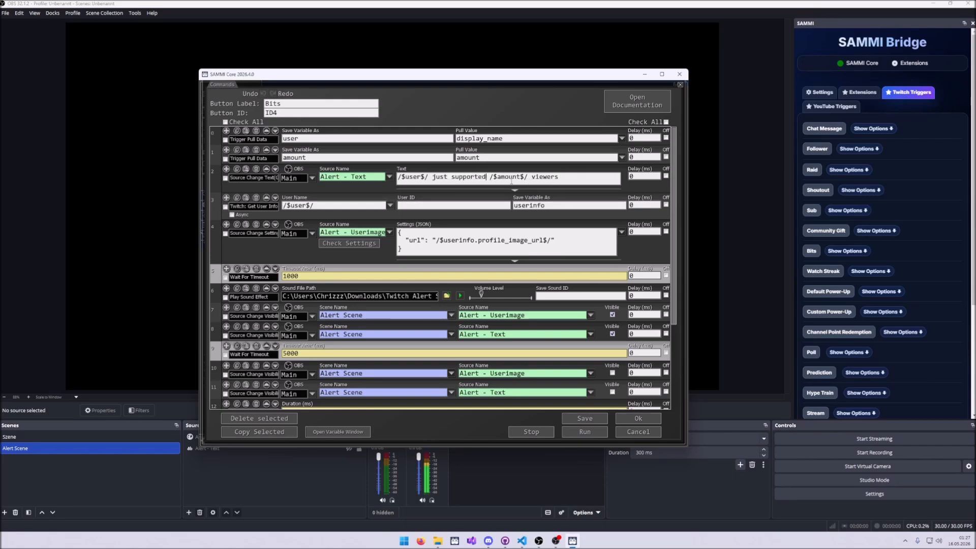
{"action": "type", "text": "channel with"}
{"action": "key", "text": "BackSpace"}
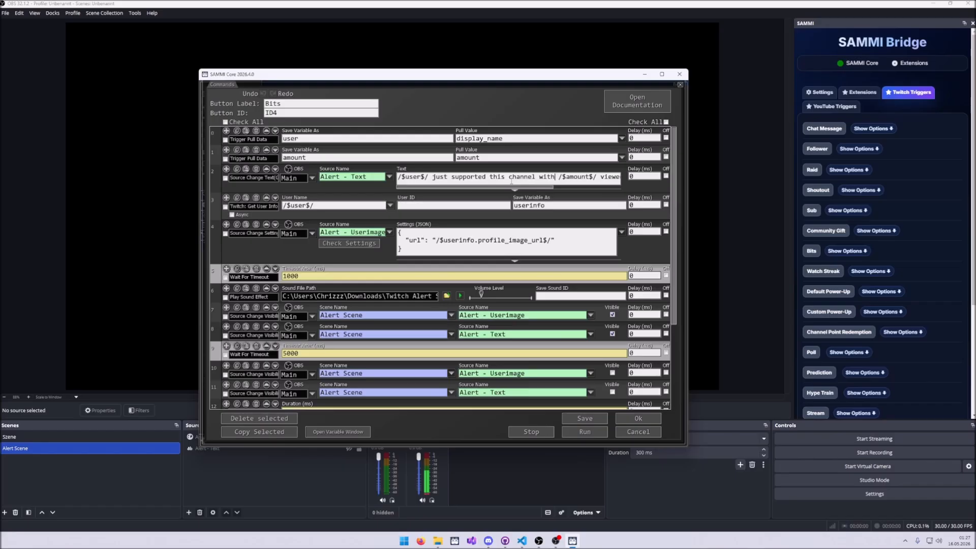
{"action": "key", "text": "End"}
{"action": "key", "text": "BackSpace"}
{"action": "key", "text": "BackSpace"}
{"action": "key", "text": "BackSpace"}
{"action": "key", "text": "BackSpace"}
{"action": "key", "text": "BackSpace"}
{"action": "key", "text": "BackSpace"}
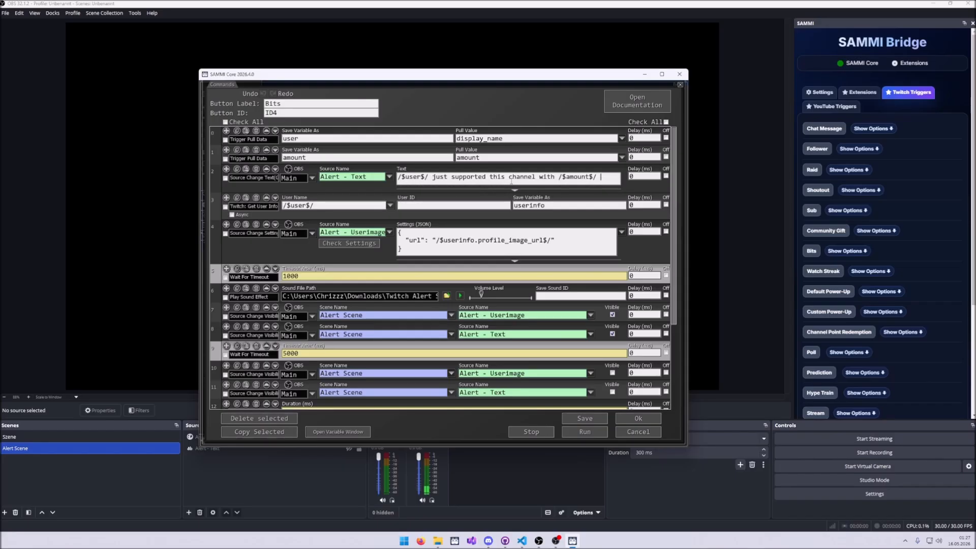
{"action": "type", "text": "bits!"}
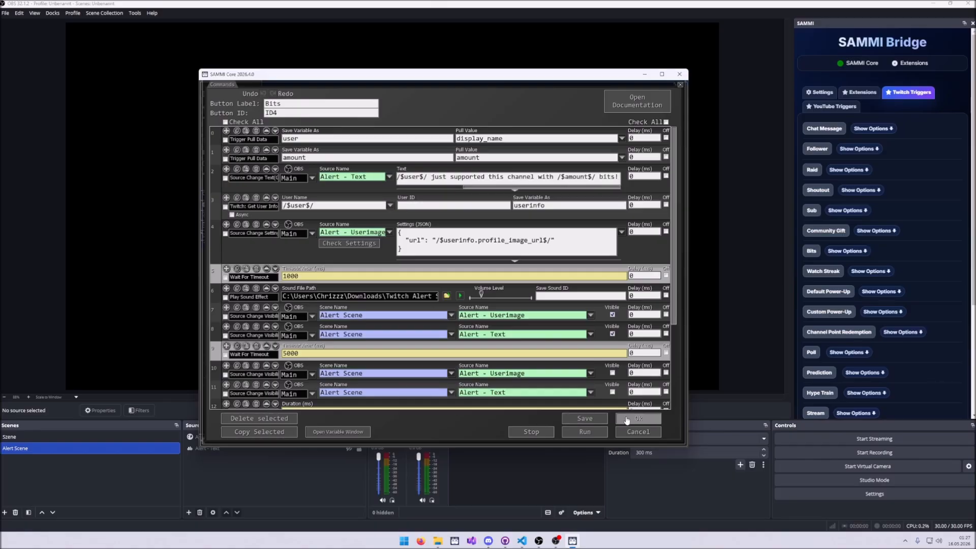
{"action": "left_click", "coordinate": [638, 417]}
{"action": "left_click", "coordinate": [648, 95]}
Switch to OBS and fire the Bits test trigger with 10 bits to check the bits alert.
{"action": "left_click", "coordinate": [914, 174]}
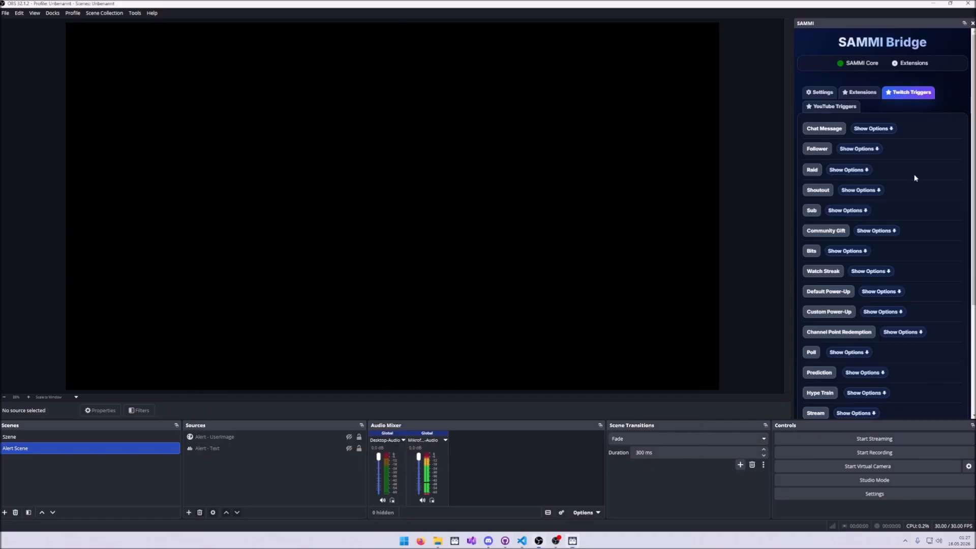
{"action": "scroll", "coordinate": [859, 163], "scroll_direction": "down", "scroll_amount": 2}
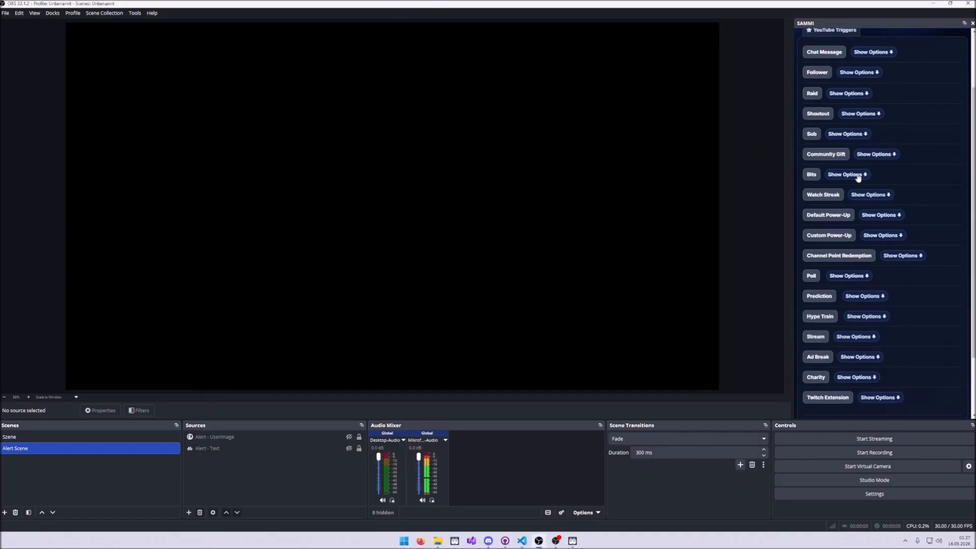
{"action": "left_click", "coordinate": [845, 176]}
{"action": "left_click", "coordinate": [830, 233]}
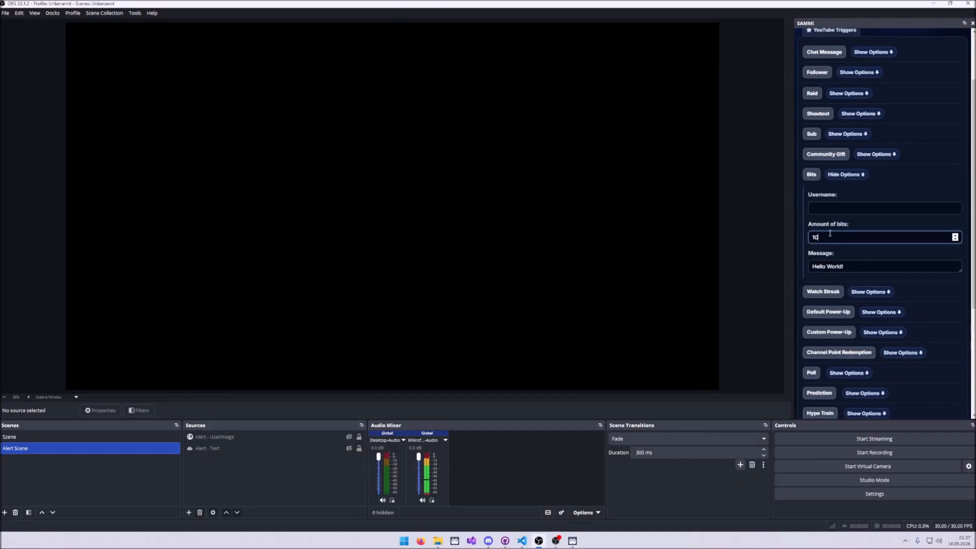
{"action": "left_click", "coordinate": [812, 174]}
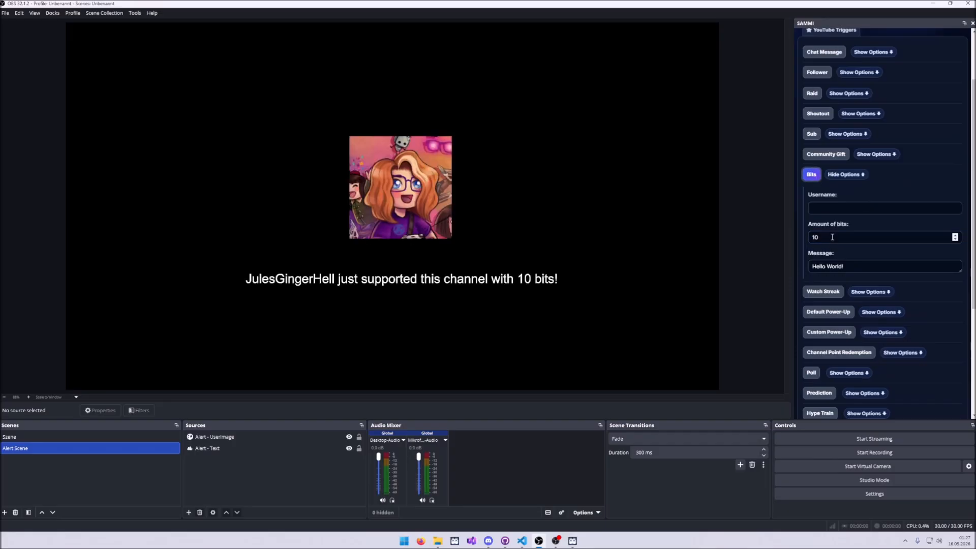
Set the test amount to 1000 bits and fire the Bits test trigger again.
{"action": "left_click", "coordinate": [832, 237]}
{"action": "type", "text": "00"}
{"action": "left_click", "coordinate": [813, 177]}
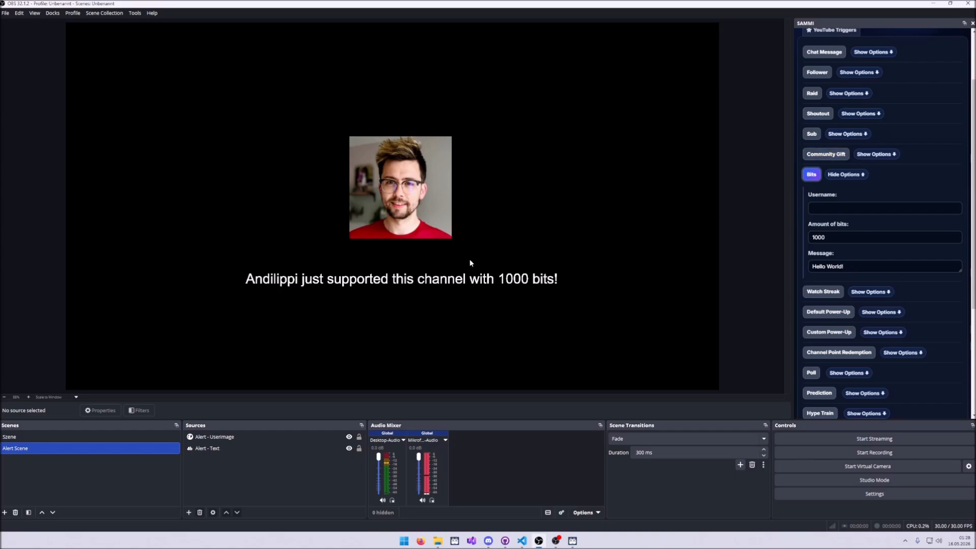
Add the Alert Scene as a scene source in the scene Szene.
{"action": "left_click", "coordinate": [120, 436]}
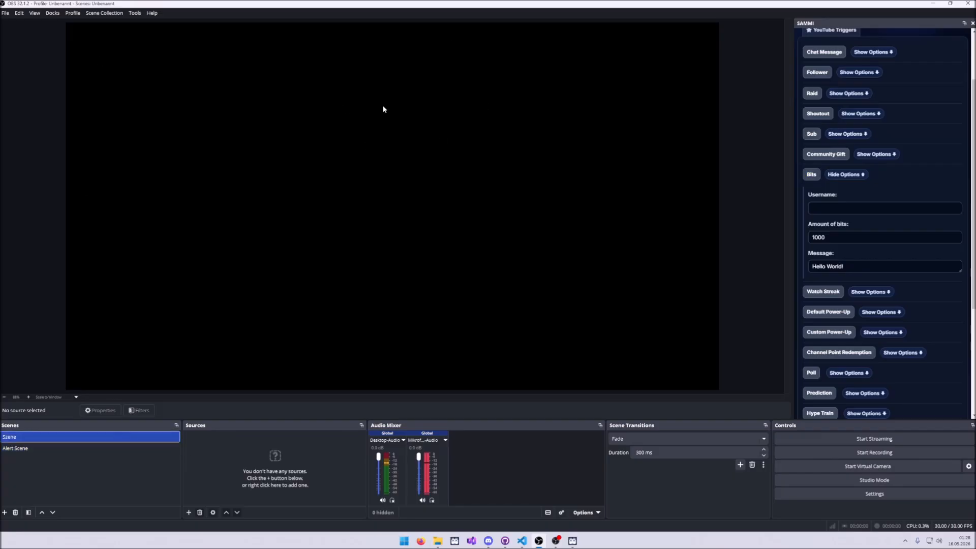
{"action": "left_click", "coordinate": [187, 512]}
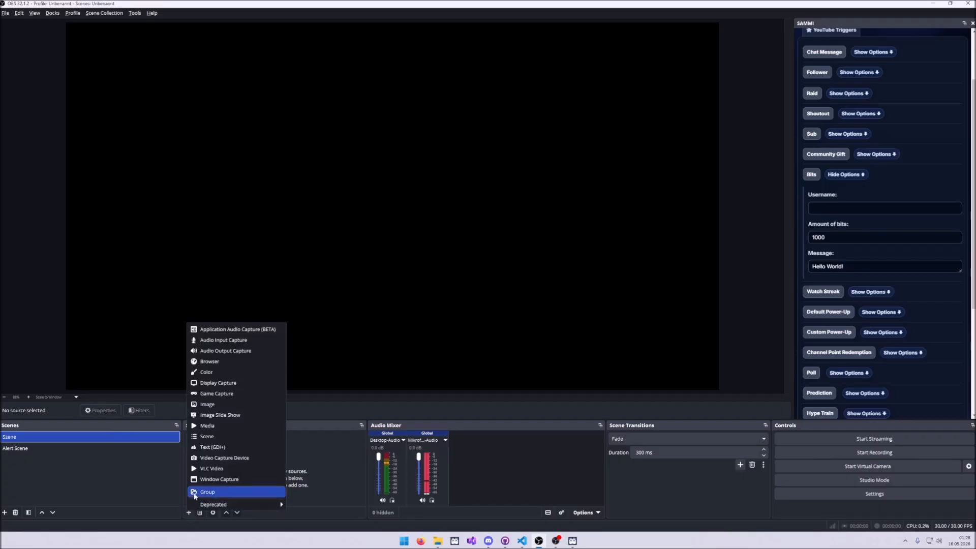
{"action": "left_click", "coordinate": [206, 437]}
{"action": "left_click", "coordinate": [436, 250]}
{"action": "left_click", "coordinate": [506, 315]}
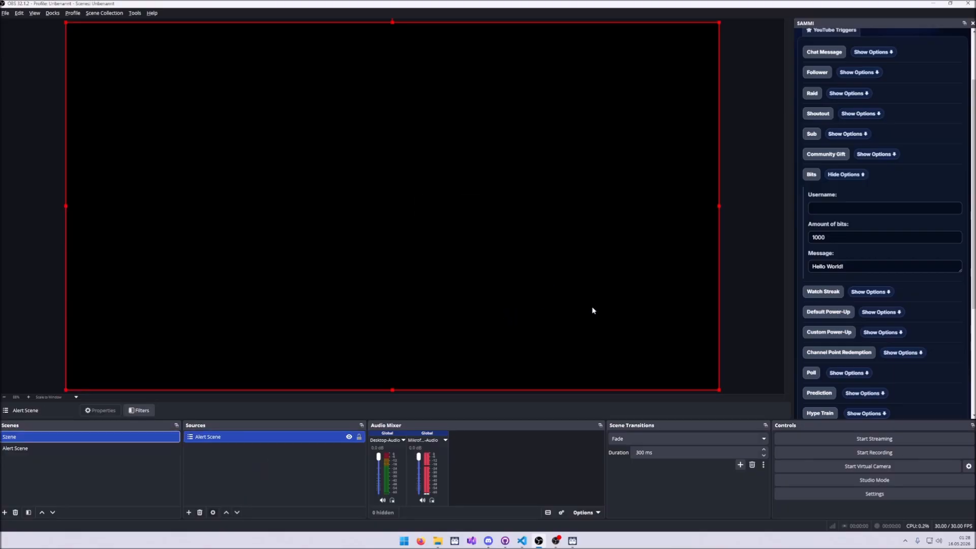
Fire the Bits test trigger, then shrink and reposition the Alert Scene source about 296 px from the canvas's left edge and 142 px from its top.
{"action": "left_click", "coordinate": [818, 176]}
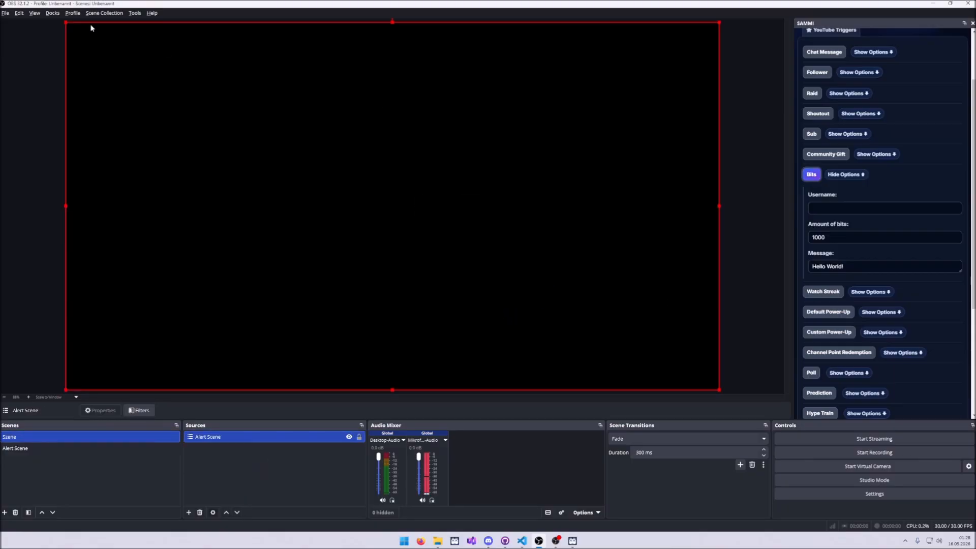
{"action": "left_click_drag", "start_coordinate": [65, 22], "coordinate": [312, 157]}
{"action": "left_click_drag", "start_coordinate": [531, 261], "coordinate": [403, 176]}
{"action": "mouse_move", "coordinate": [447, 214]}
{"action": "left_mouse_down"}
{"action": "mouse_move", "coordinate": [316, 166]}
{"action": "mouse_move", "coordinate": [542, 203]}
{"action": "mouse_move", "coordinate": [608, 236]}
{"action": "mouse_move", "coordinate": [645, 166]}
{"action": "mouse_move", "coordinate": [444, 215]}
{"action": "left_mouse_up"}
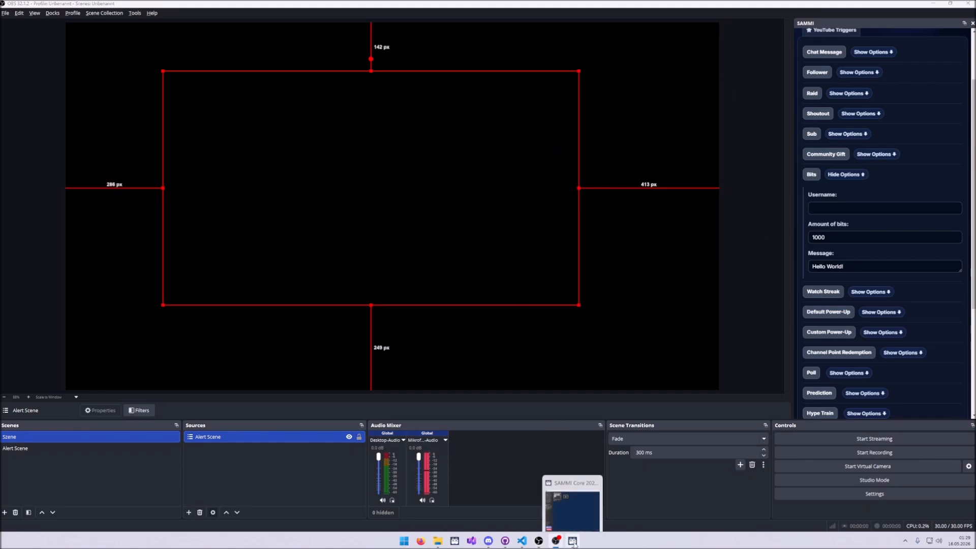
Switch to SAMMI Core and reopen the Alert Deck for editing.
{"action": "left_click", "coordinate": [572, 540]}
{"action": "left_click", "coordinate": [306, 147]}
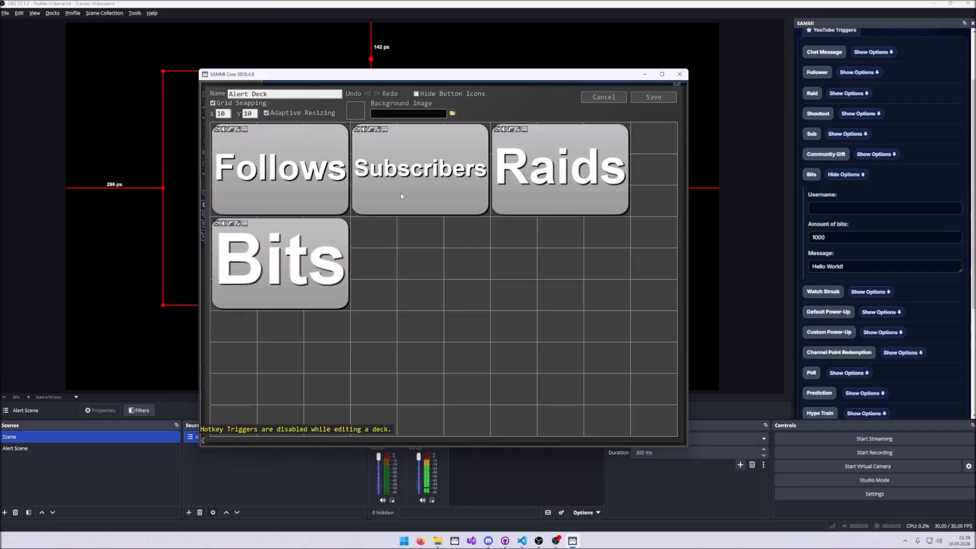